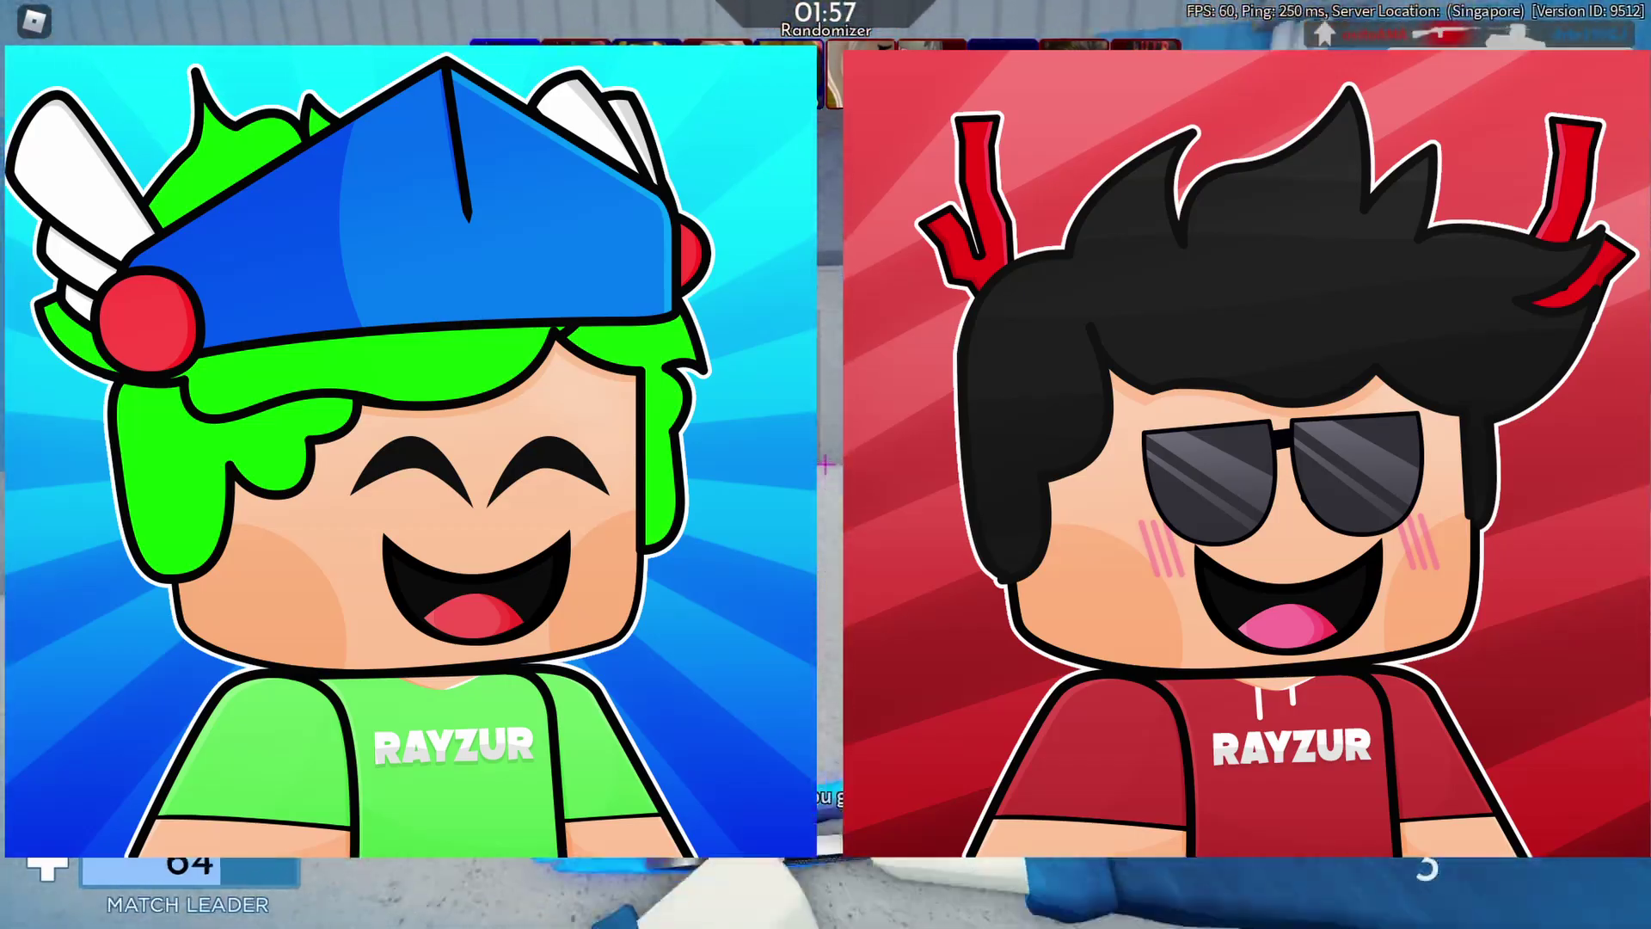
key("w")
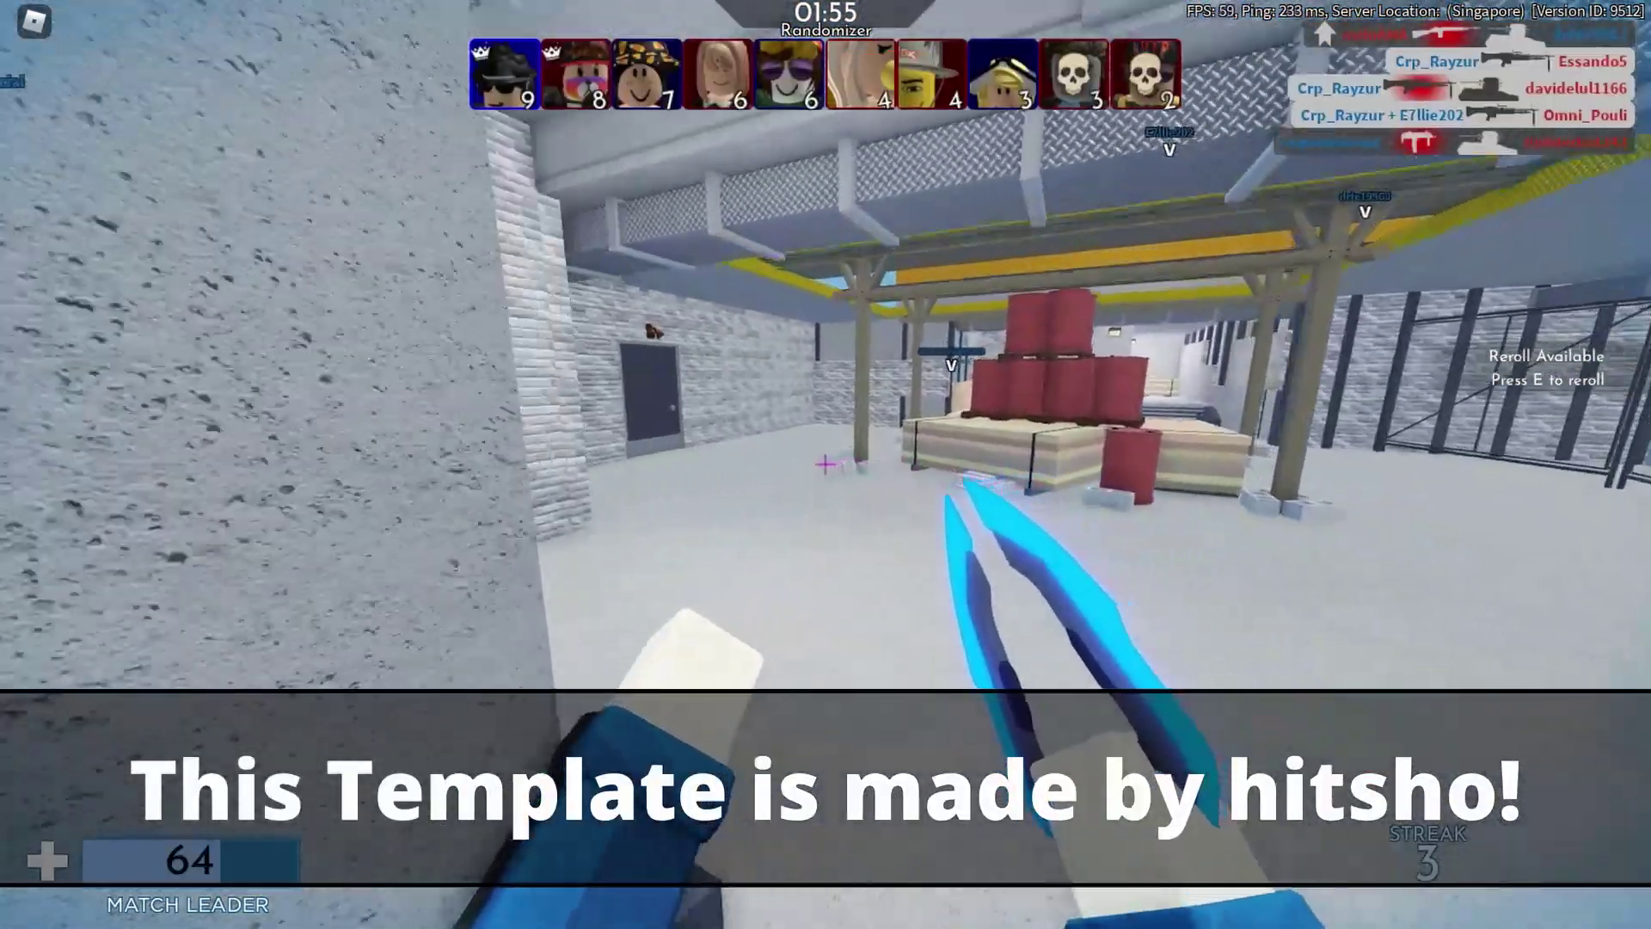
key("space")
key("w")
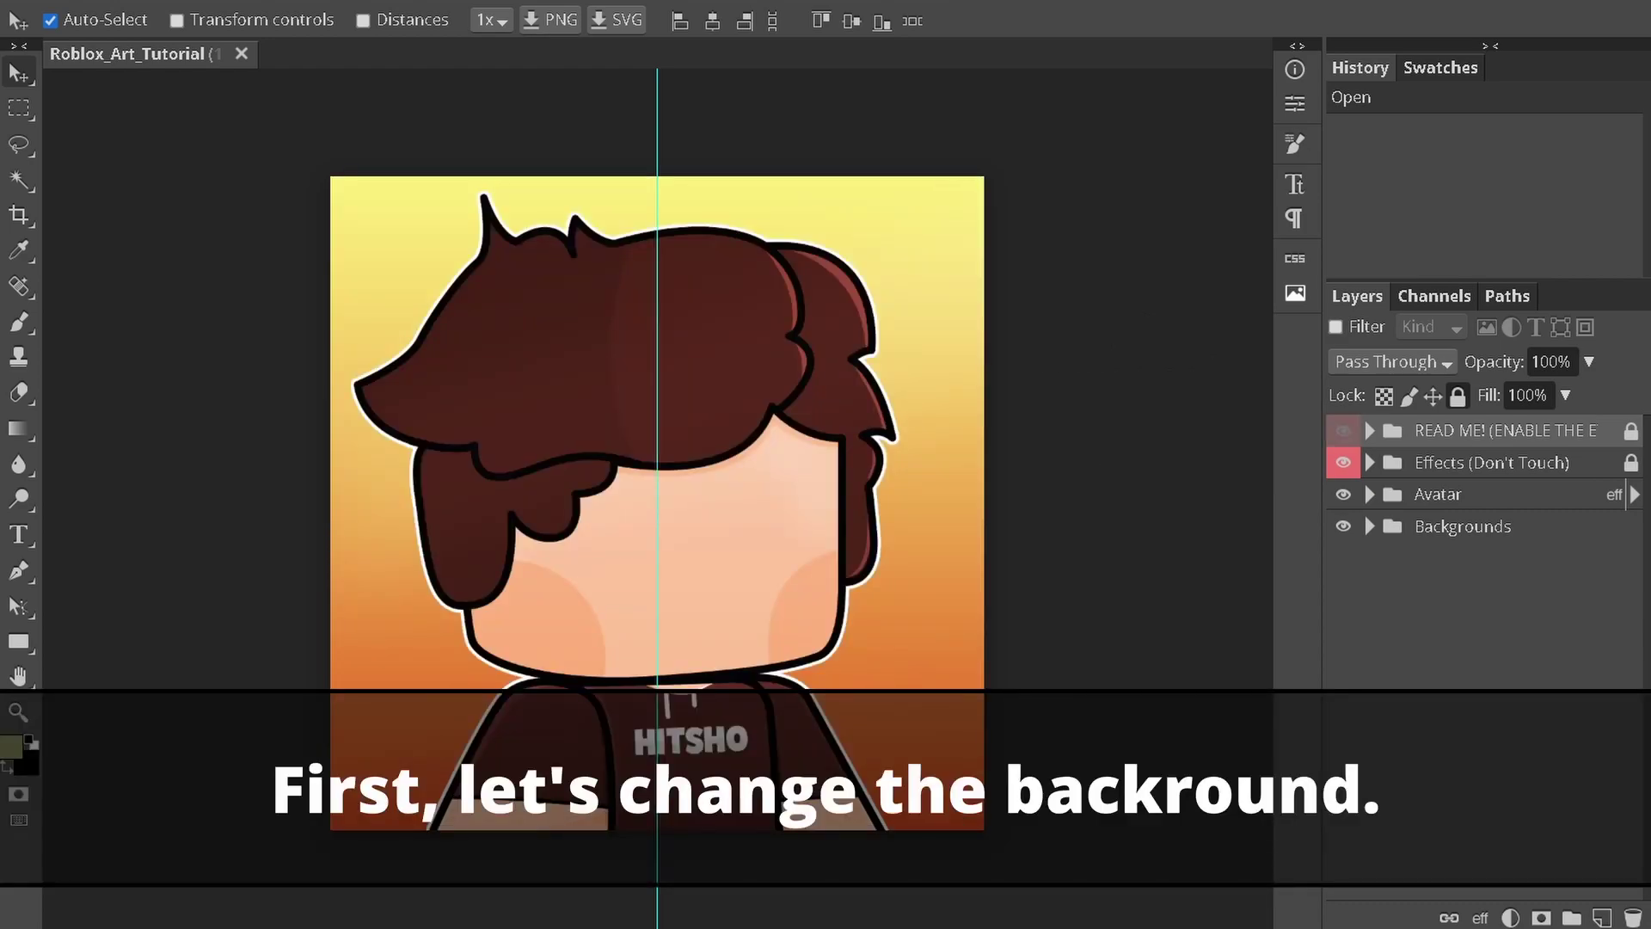
- Change the fill of the shape layer in the Background Color group to bright green and hide the guides and selection outline
key("ctrl+;")
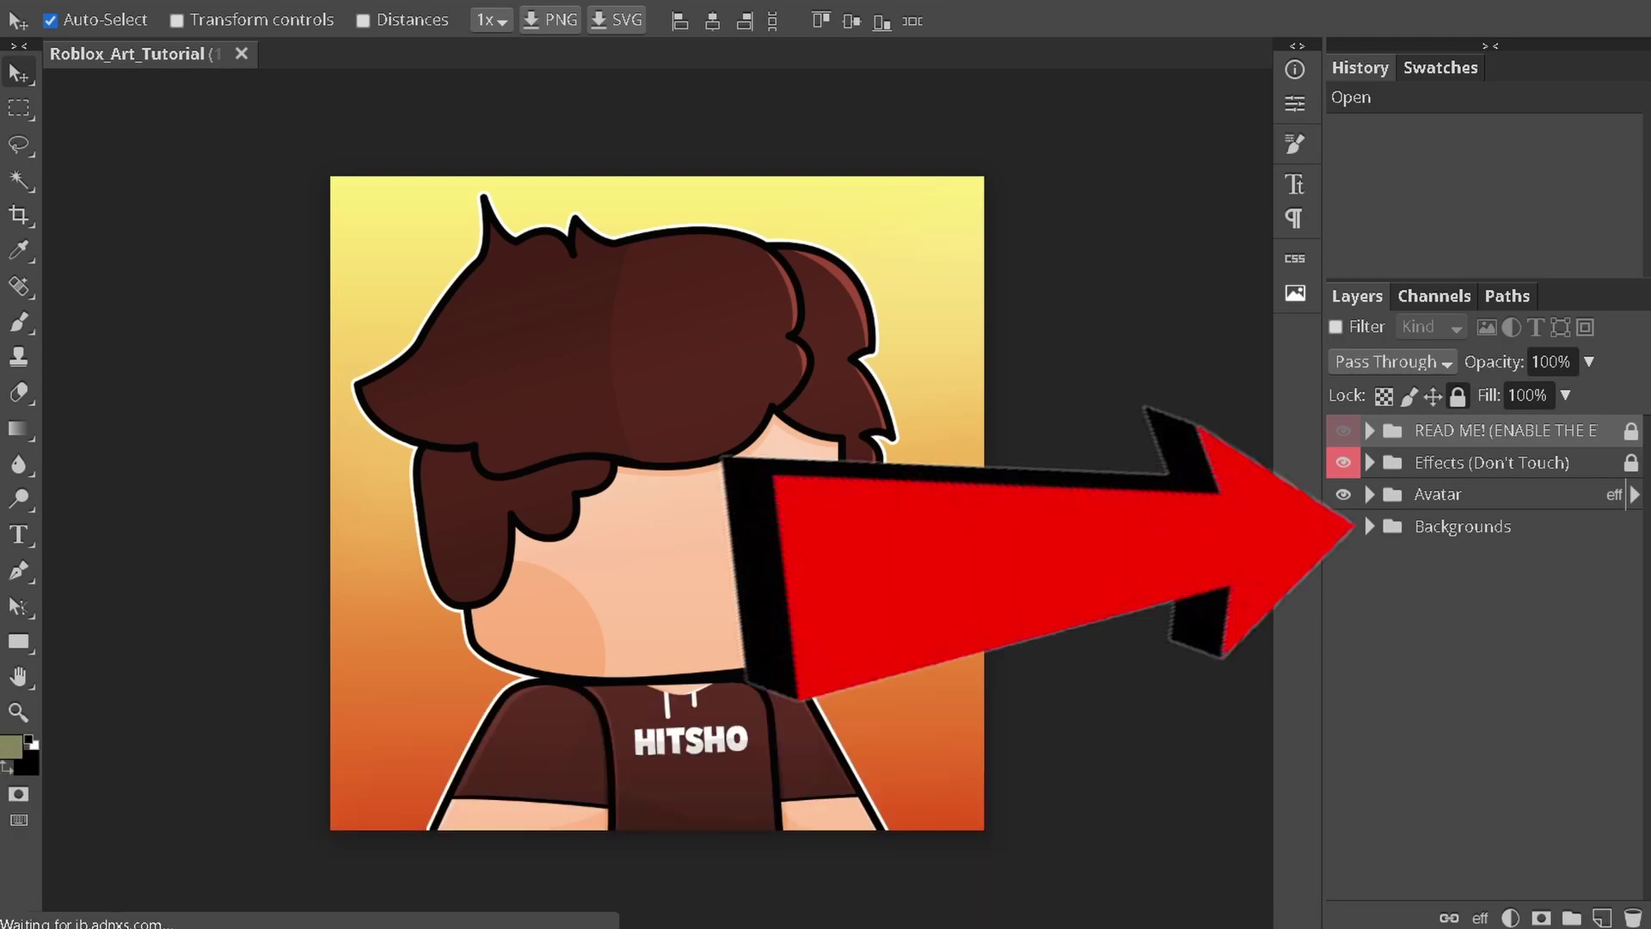
left_click(1370, 525)
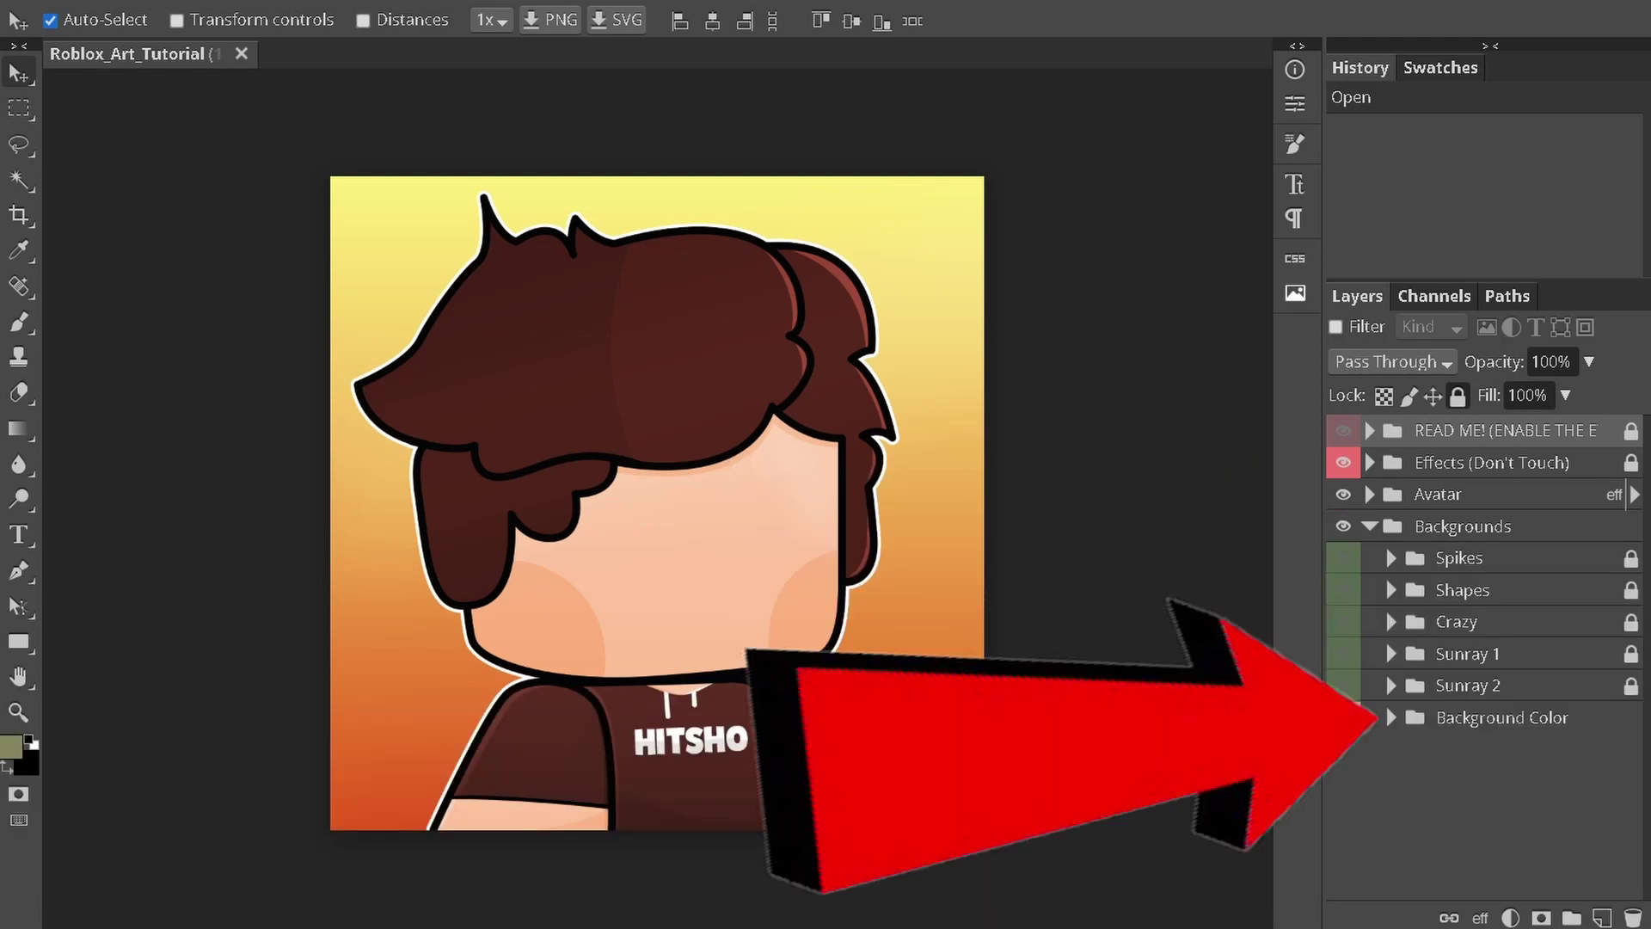
left_click(1390, 717)
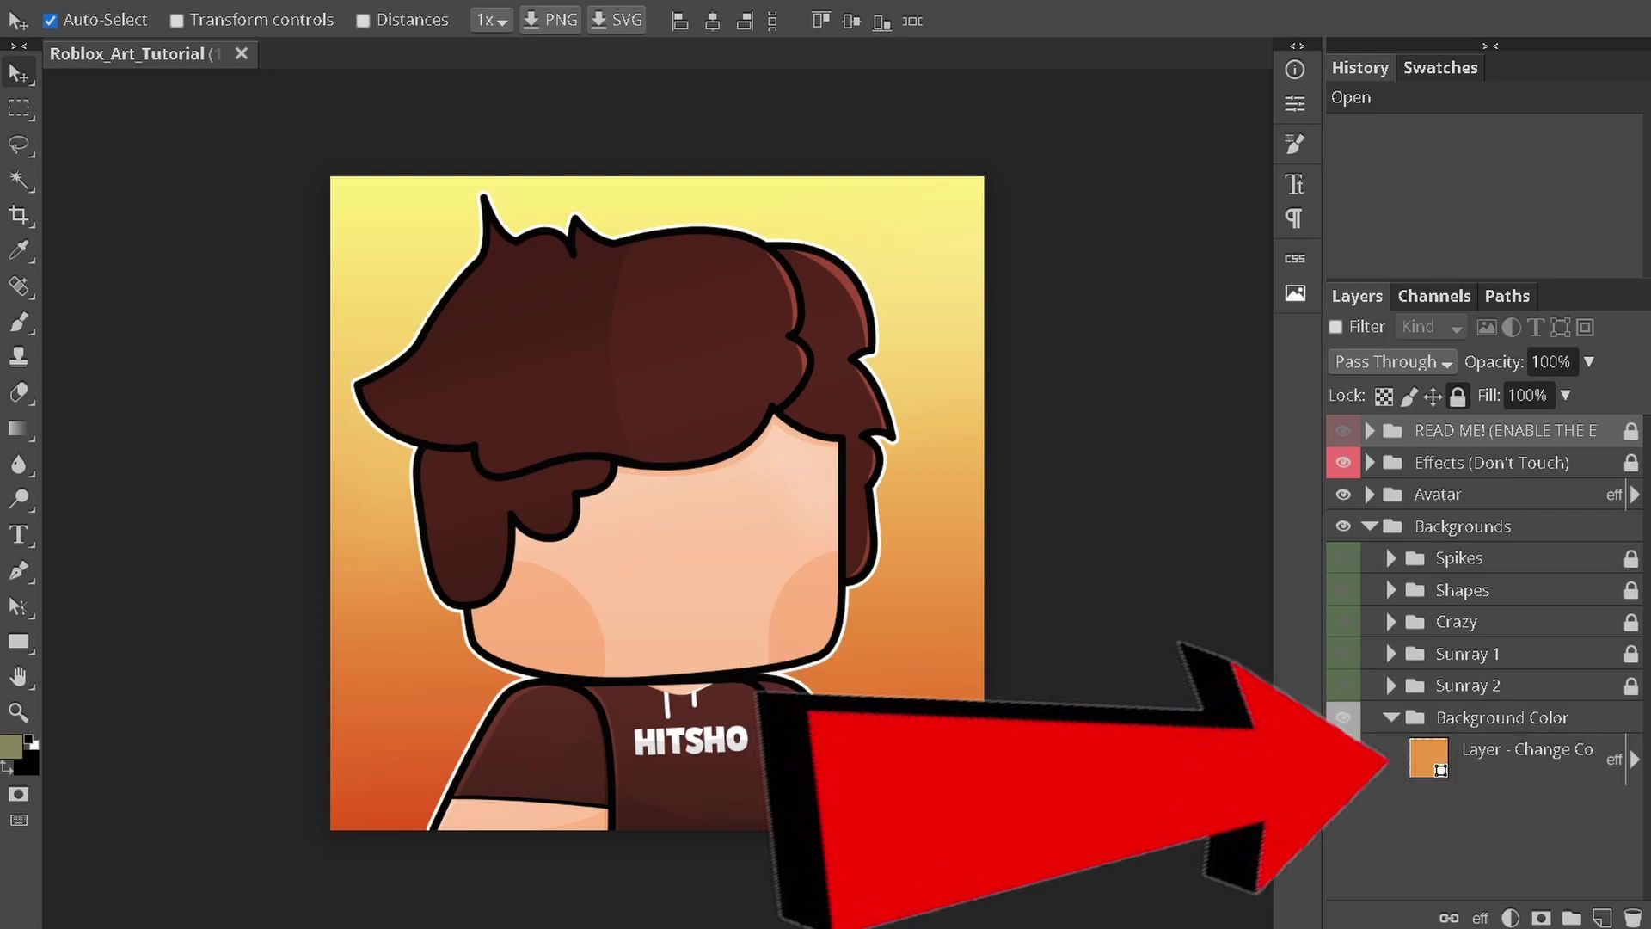
left_click(1527, 749)
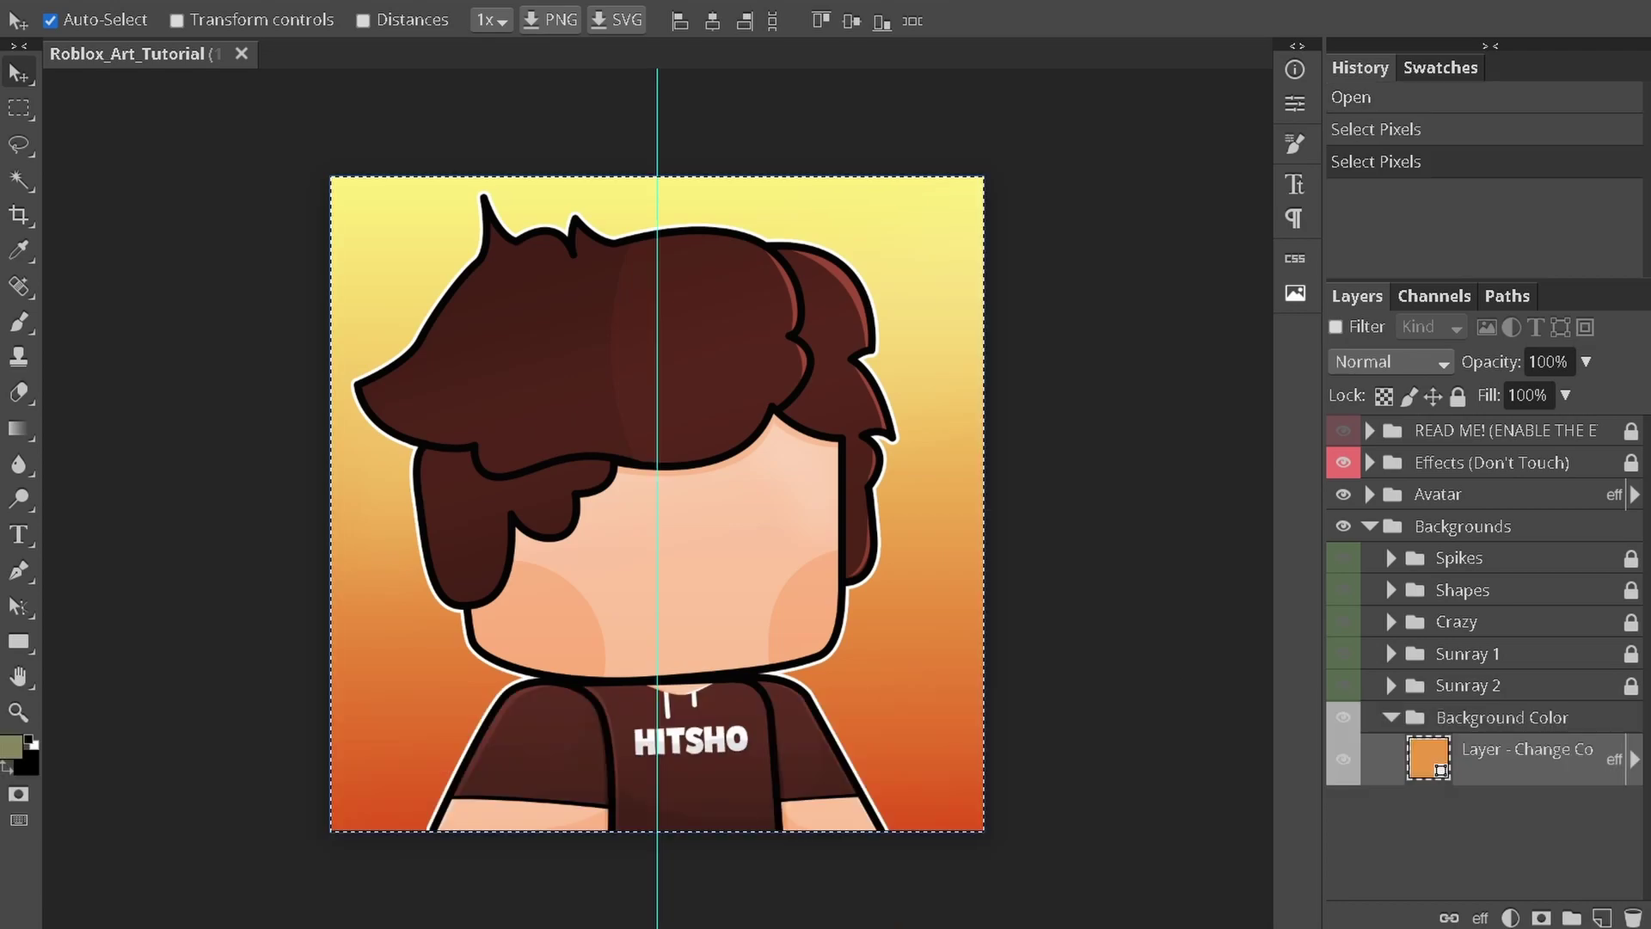
key("u")
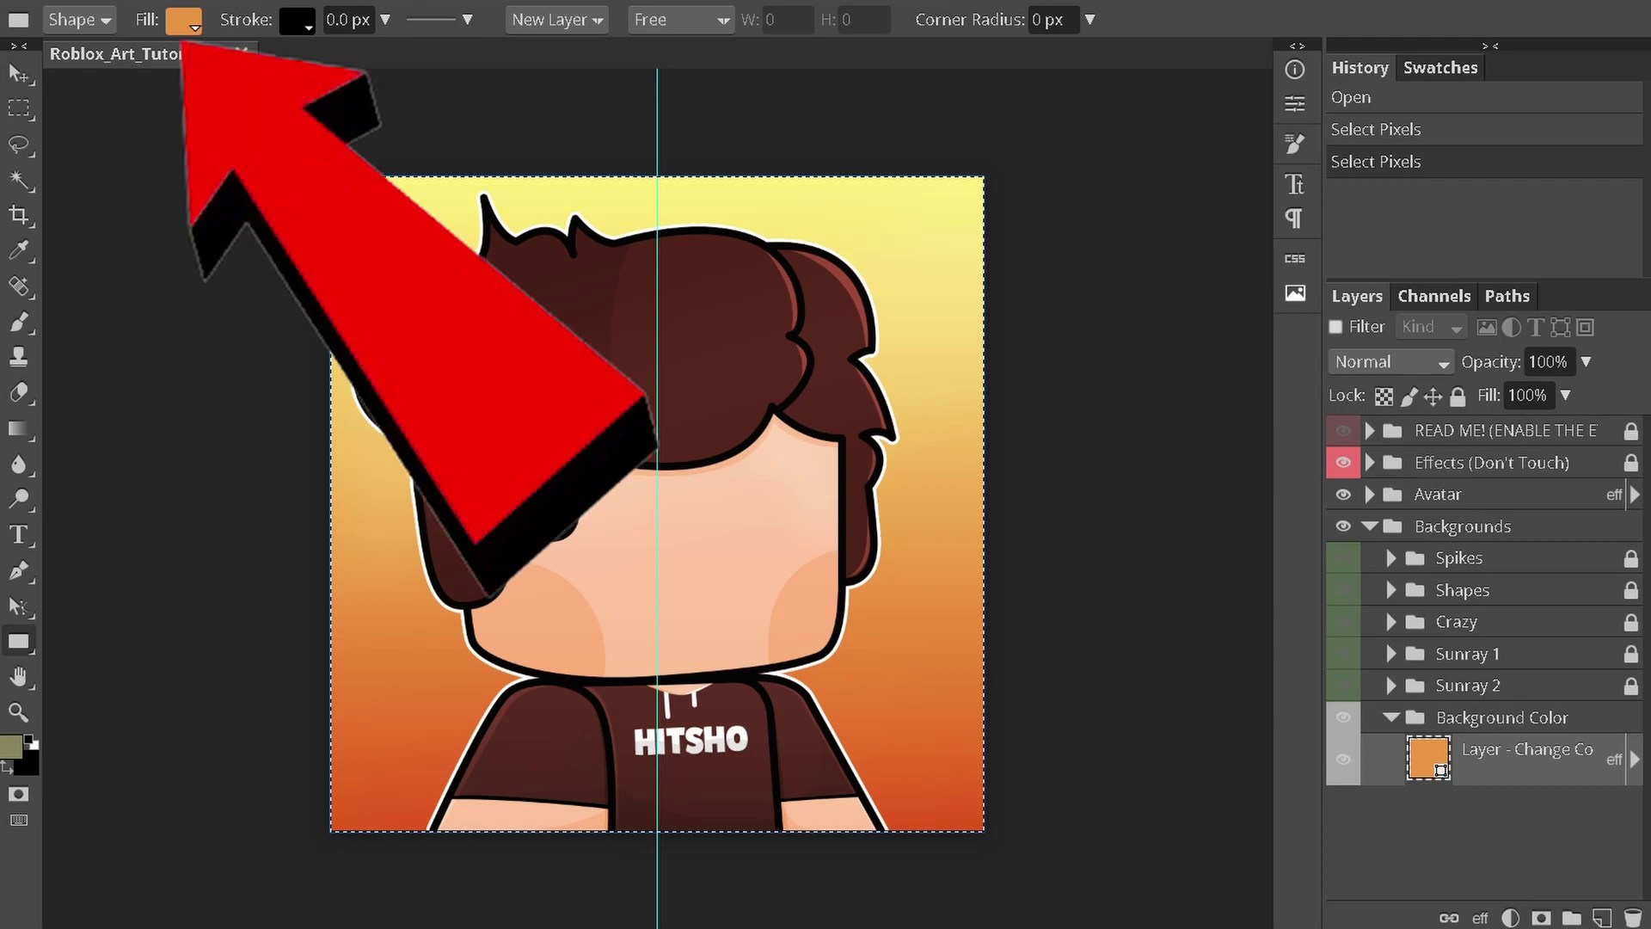
left_click(184, 21)
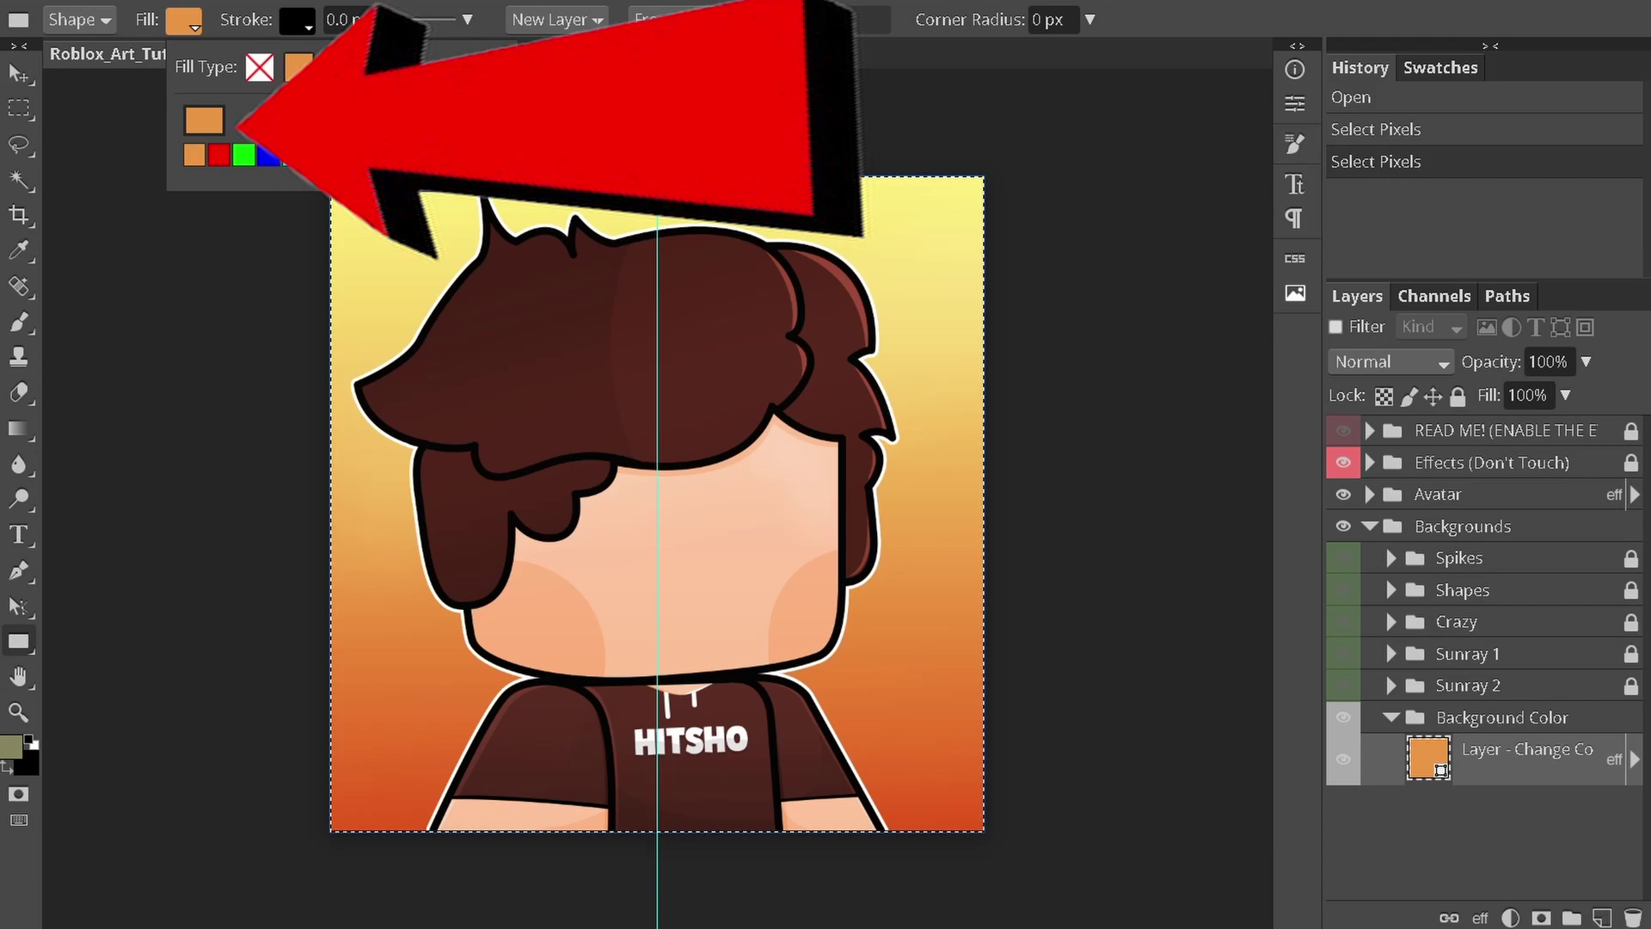
left_click(204, 120)
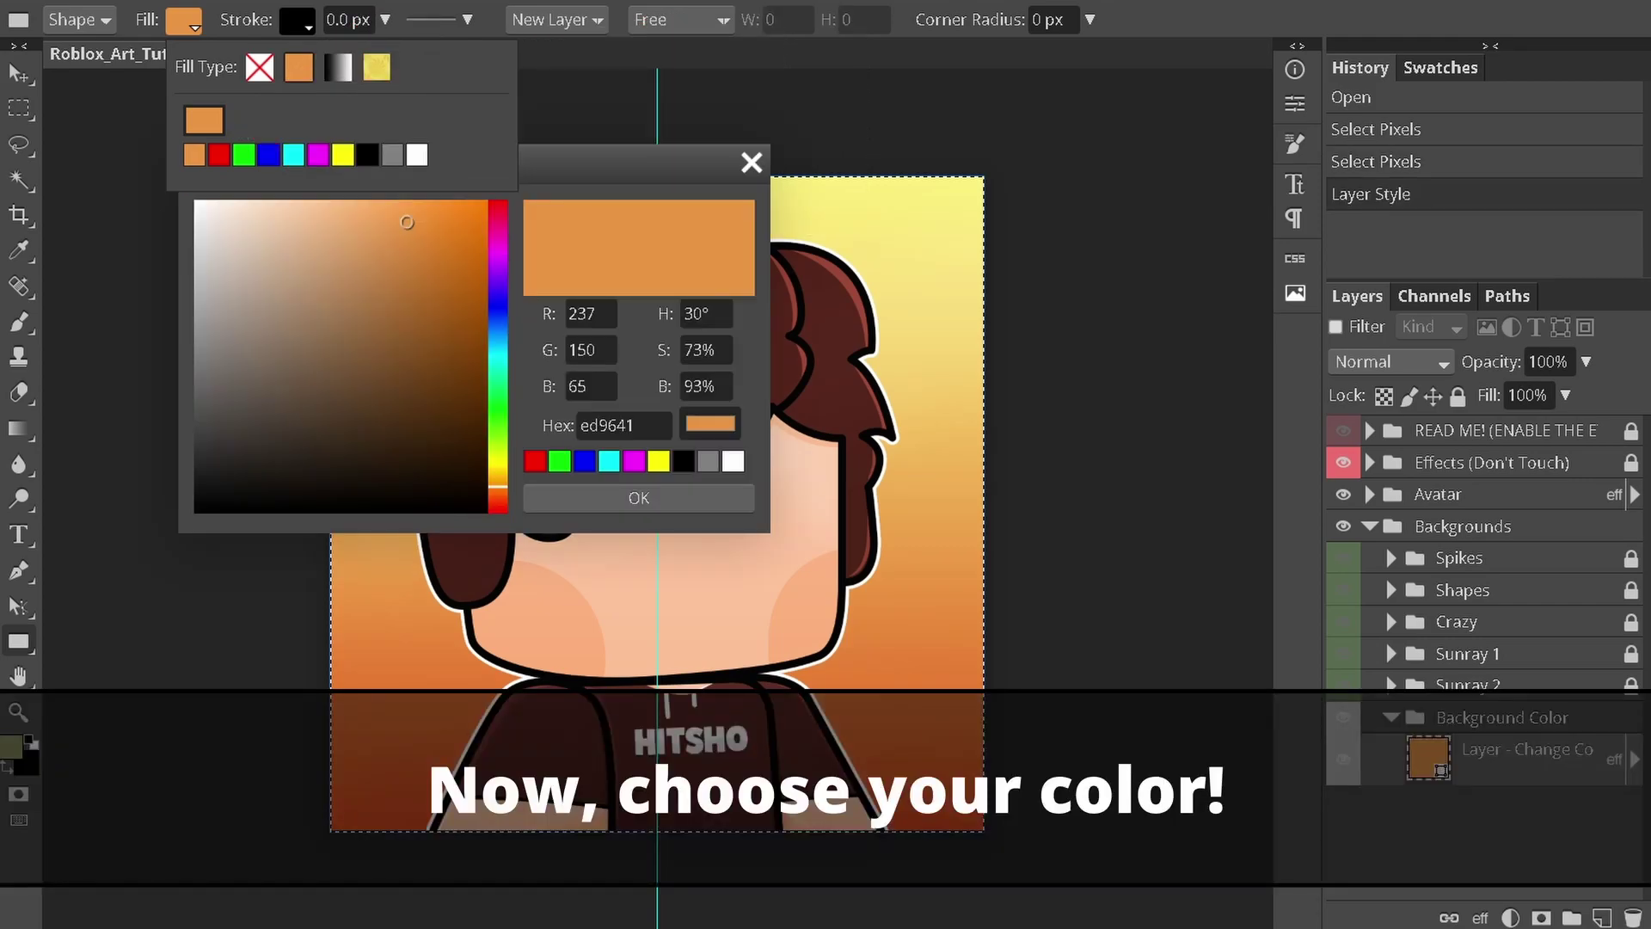
mouse_move(498, 487)
left_mouse_down()
mouse_move(498, 206)
mouse_move(498, 406)
left_mouse_up()
key("Return")
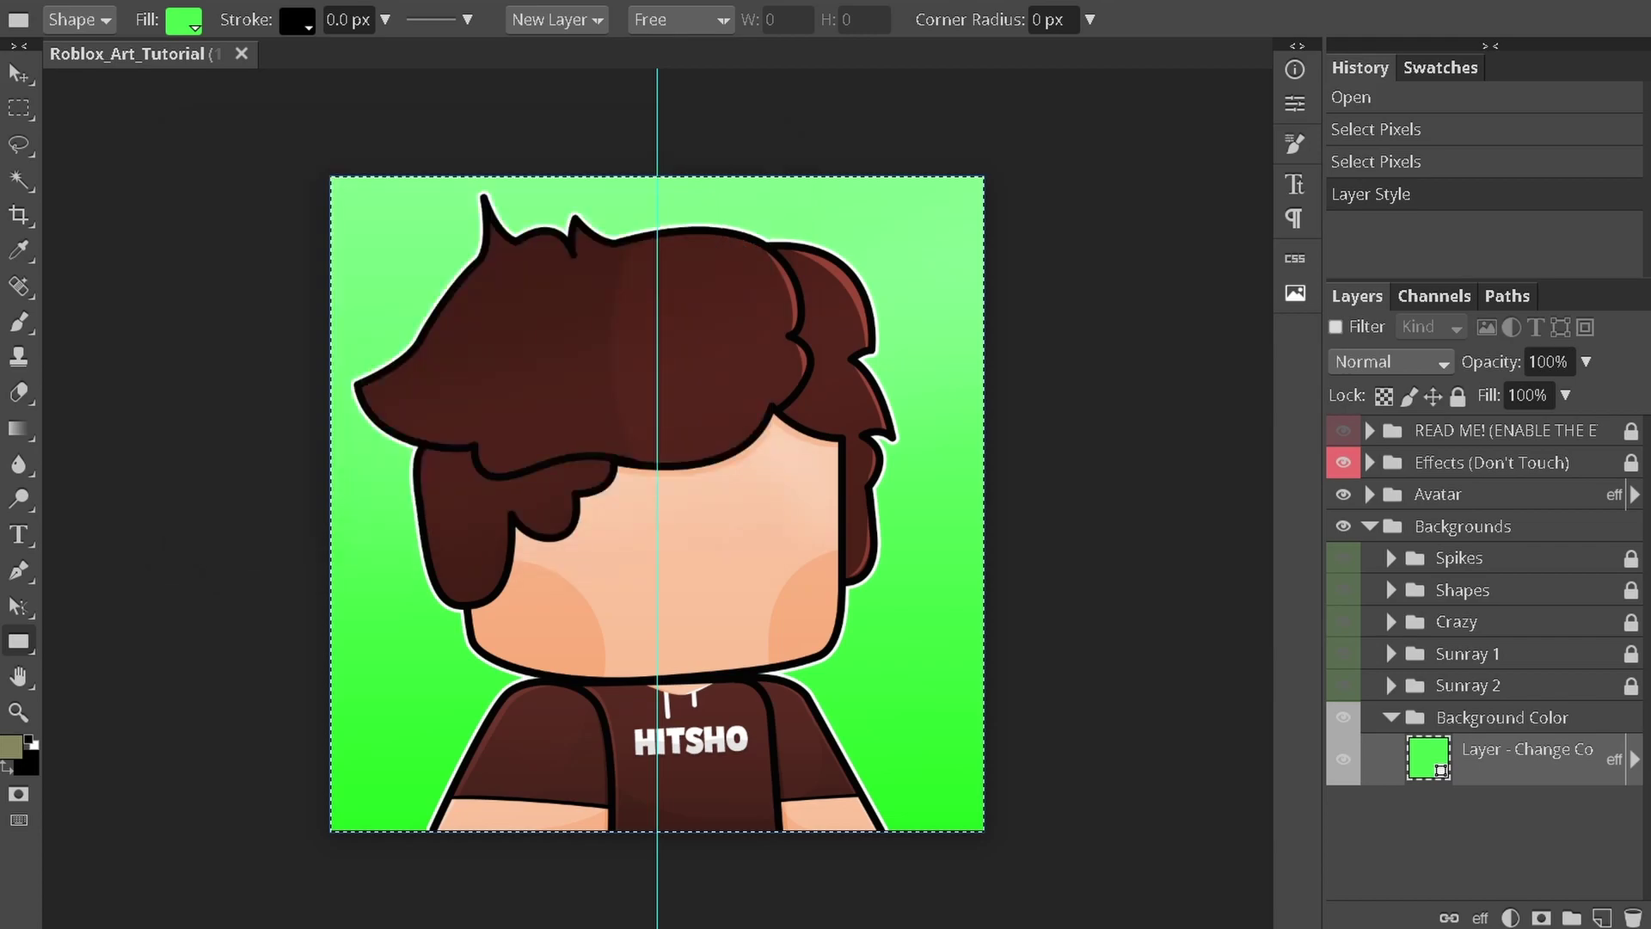
key("ctrl+h")
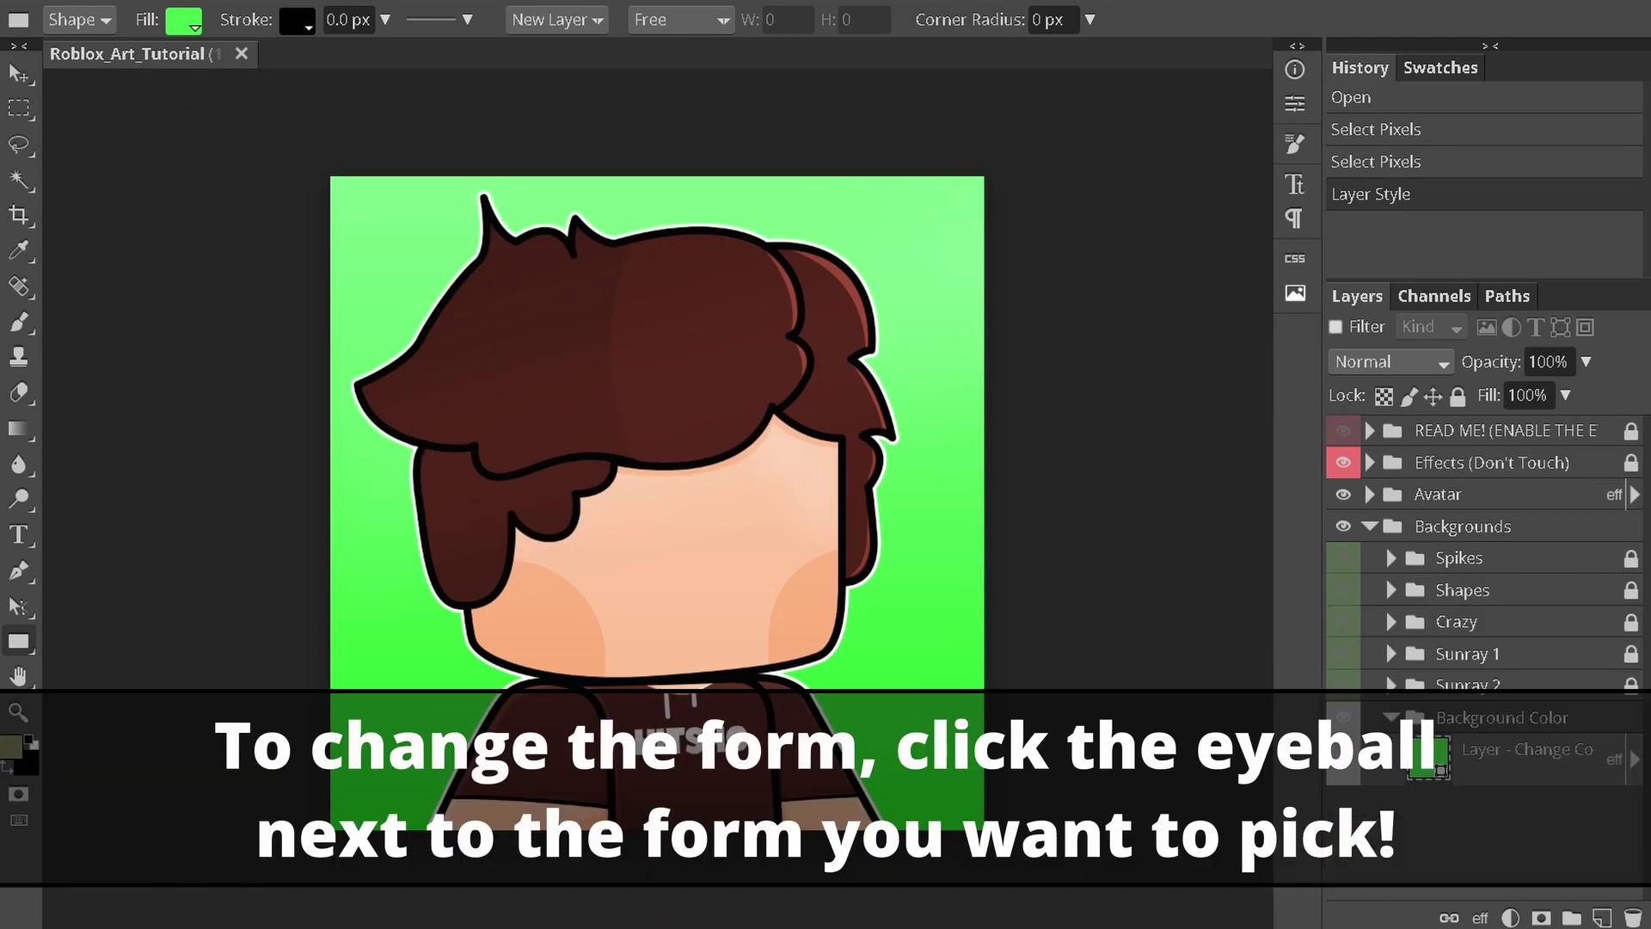
- Preview the Spikes, Shapes, Crazy, Sunray 1 and Sunray 2 backgrounds one at a time and keep only Sunray 1 visible
left_click(1343, 558)
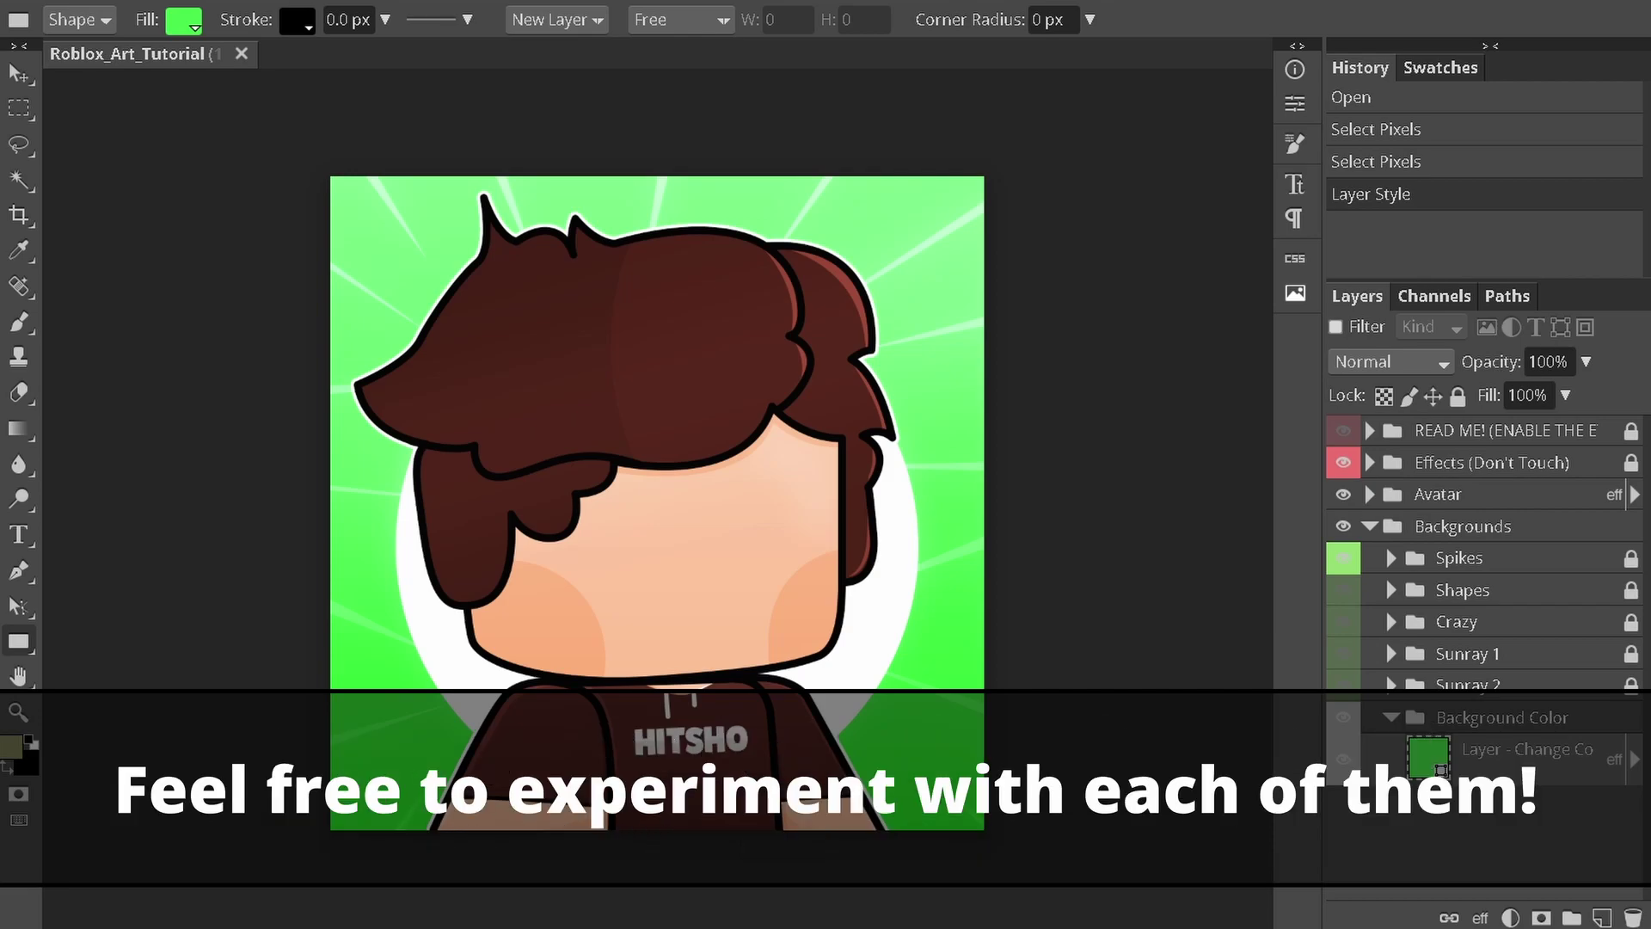
left_click(1343, 558)
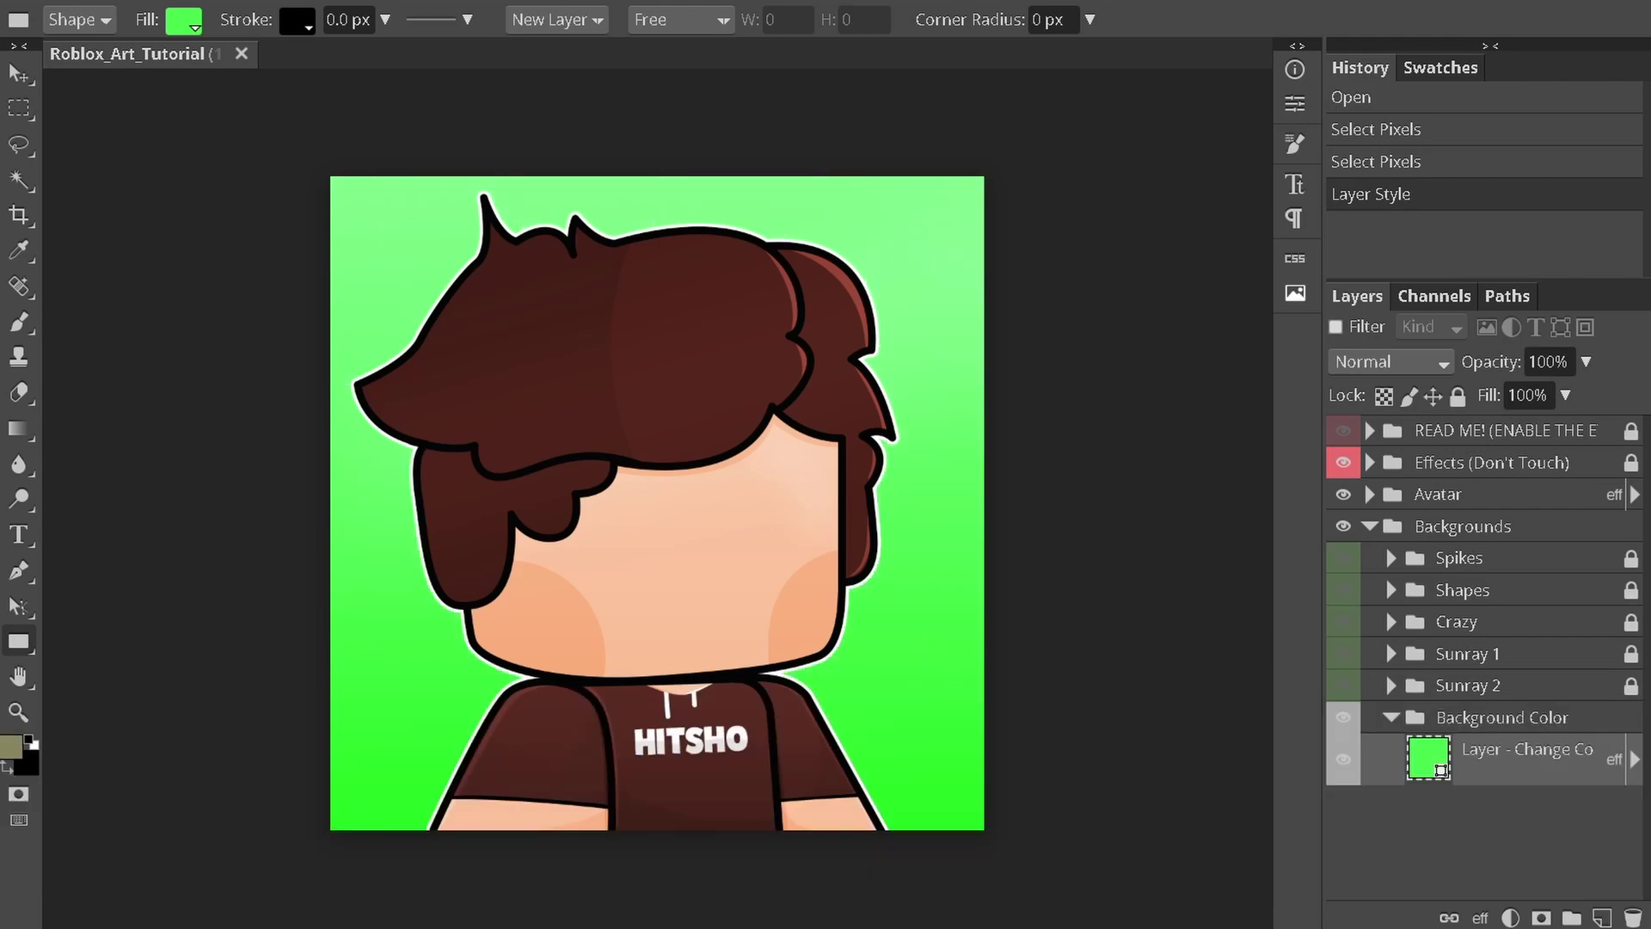
left_click(1343, 590)
left_click(1343, 590)
left_click(1343, 621)
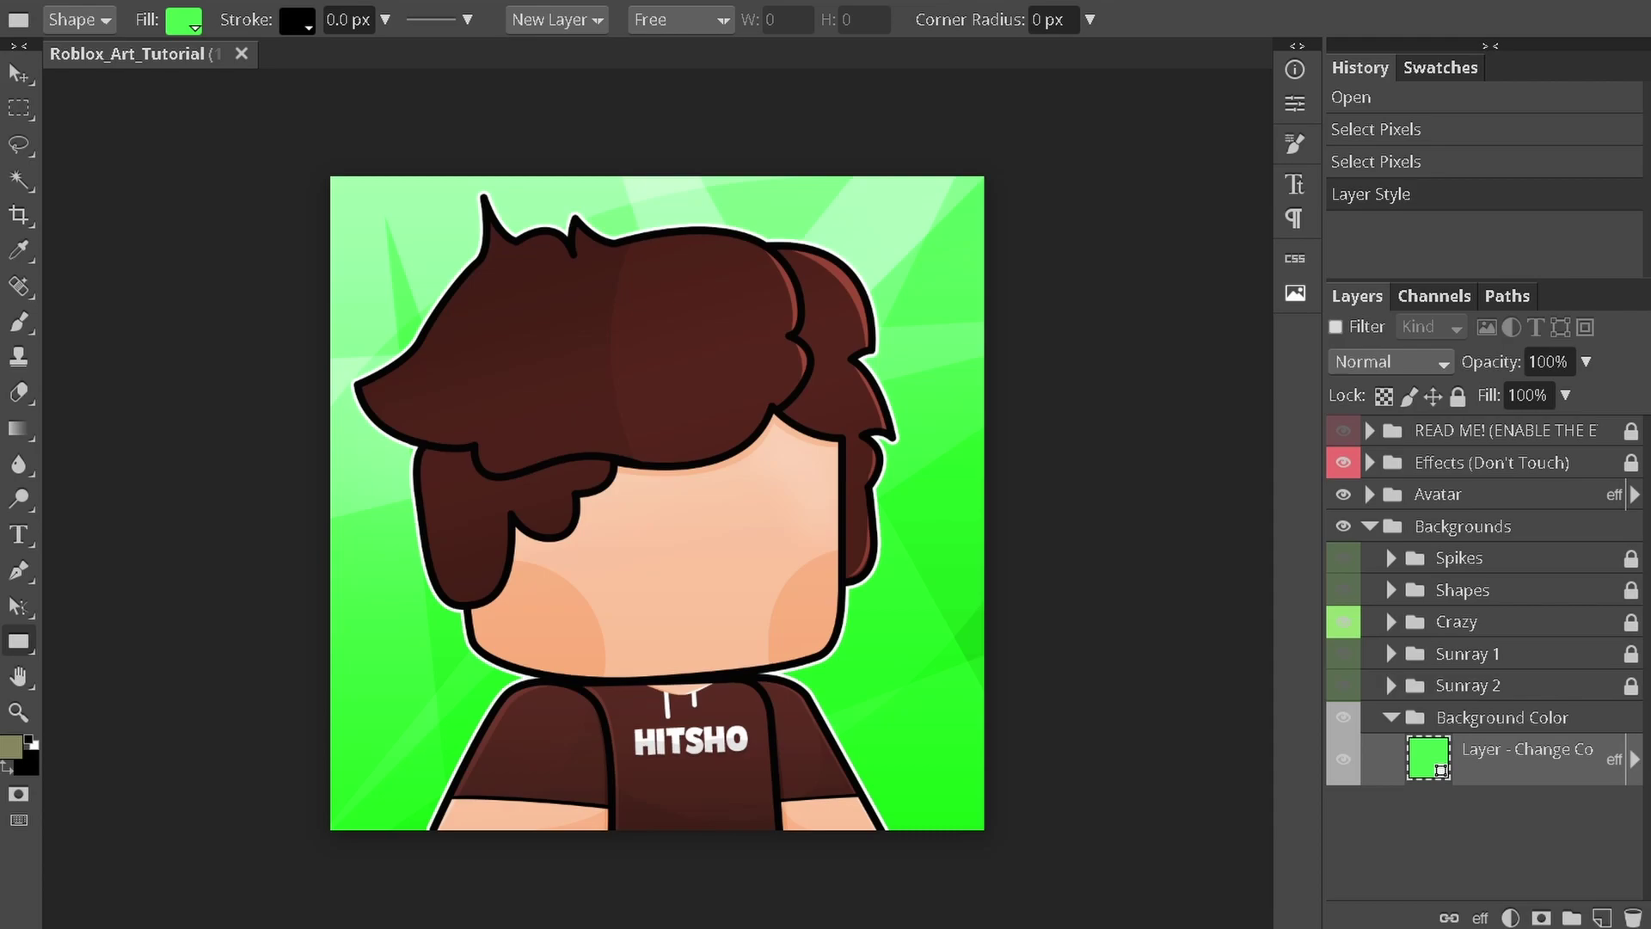
left_click(1343, 621)
left_click(1343, 654)
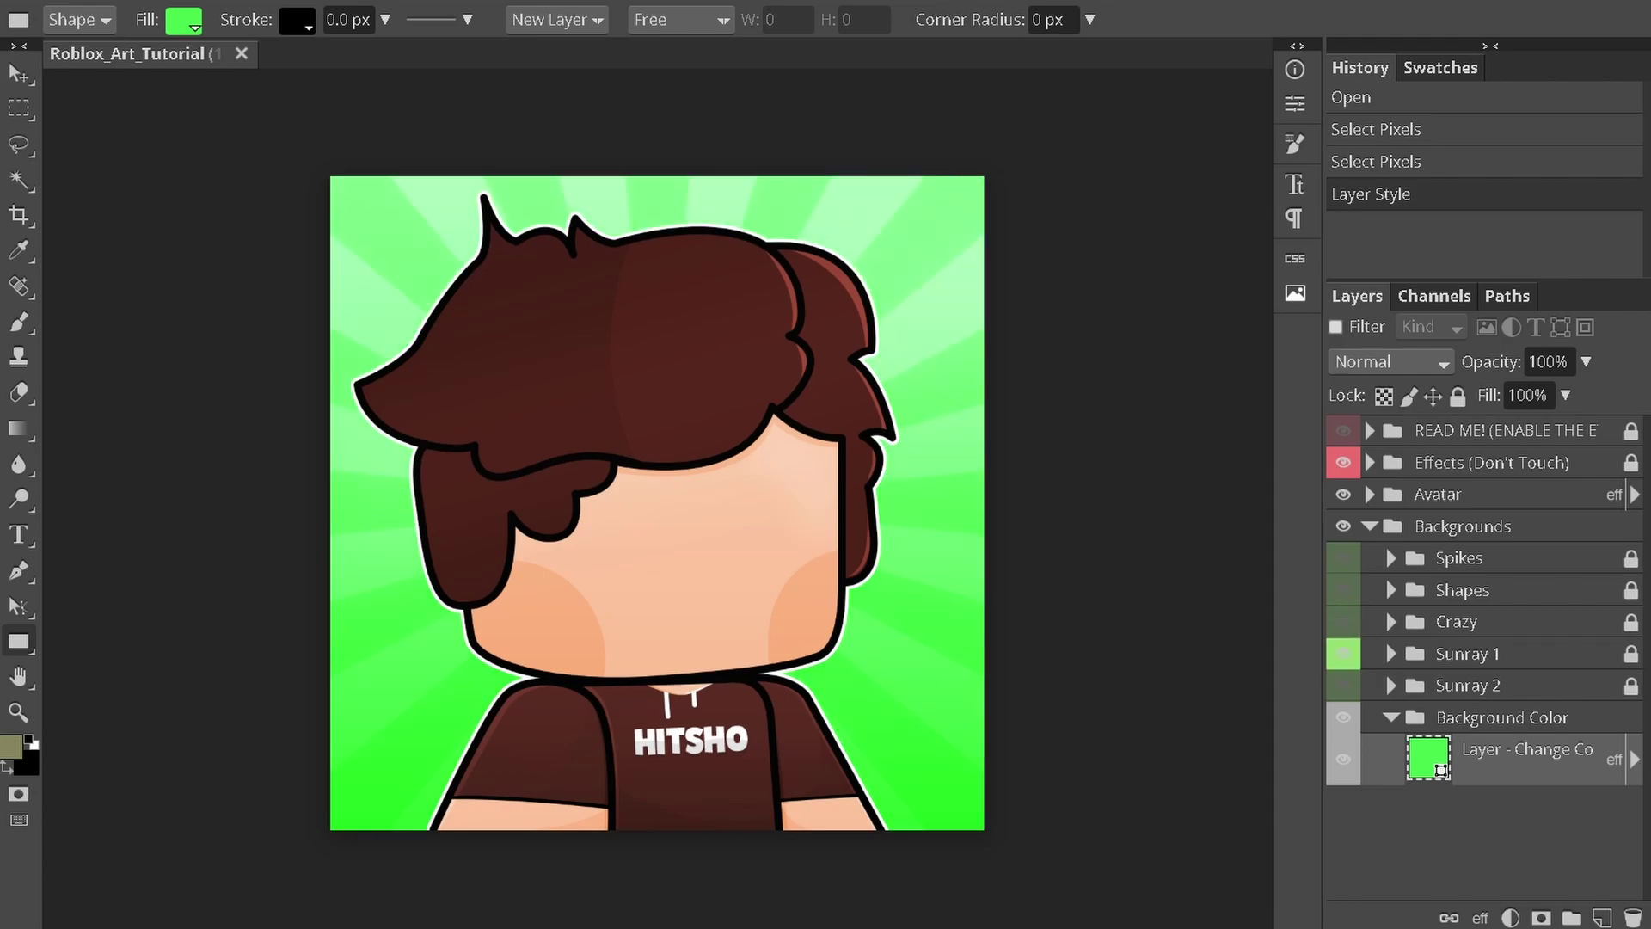
left_click(1344, 654)
left_click(1343, 685)
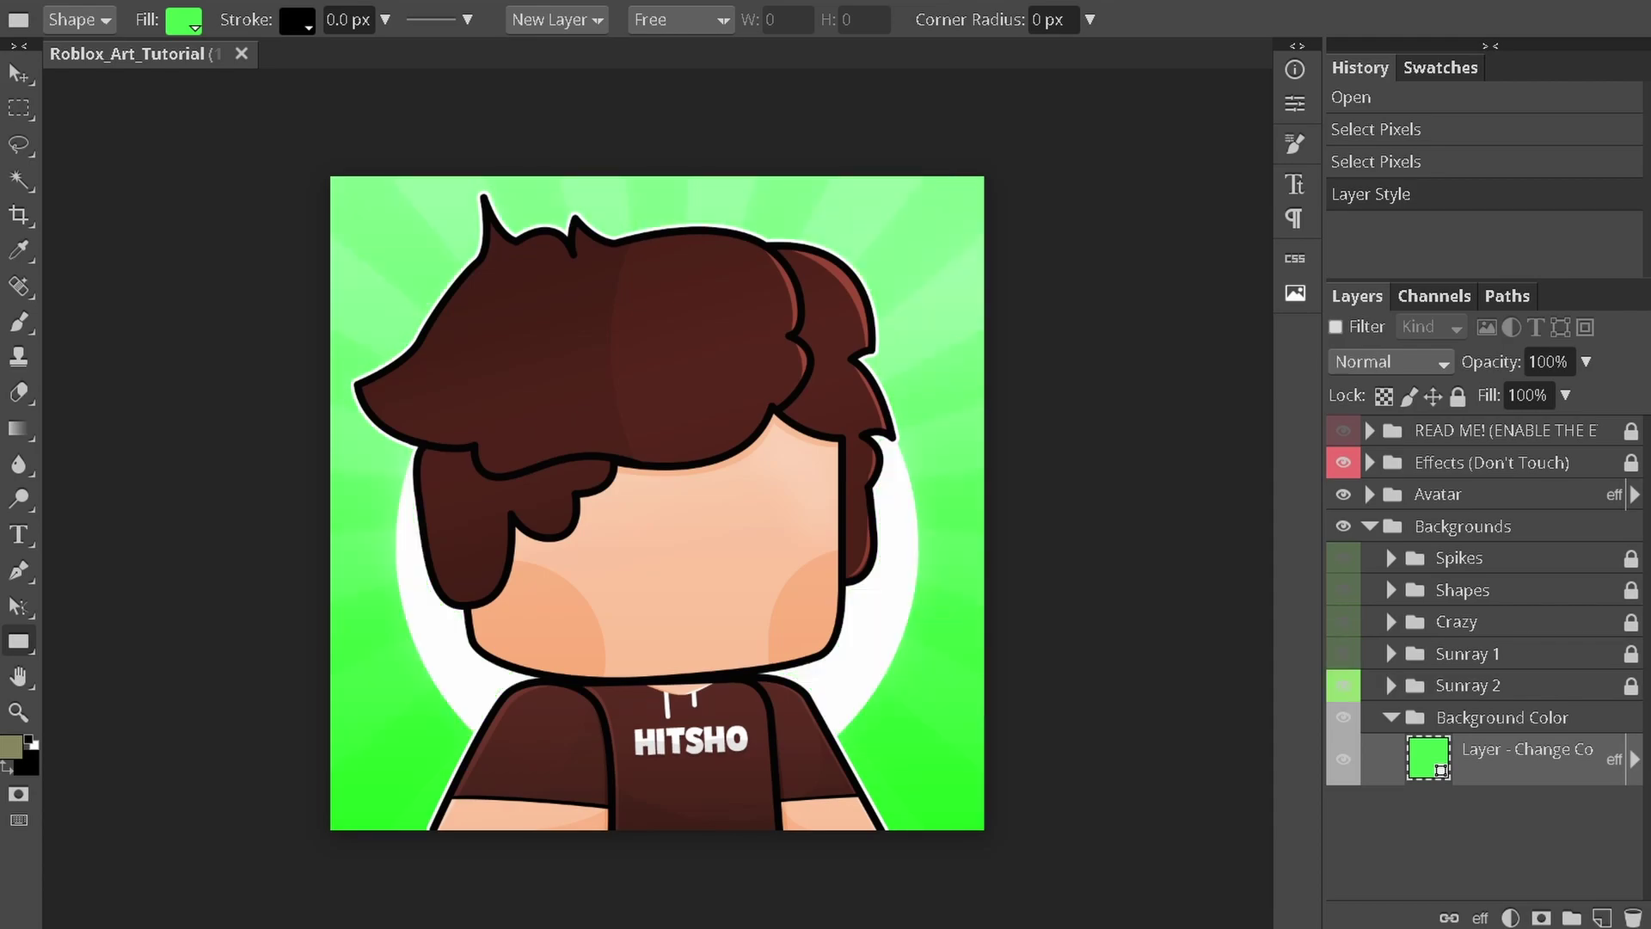
left_click(1344, 686)
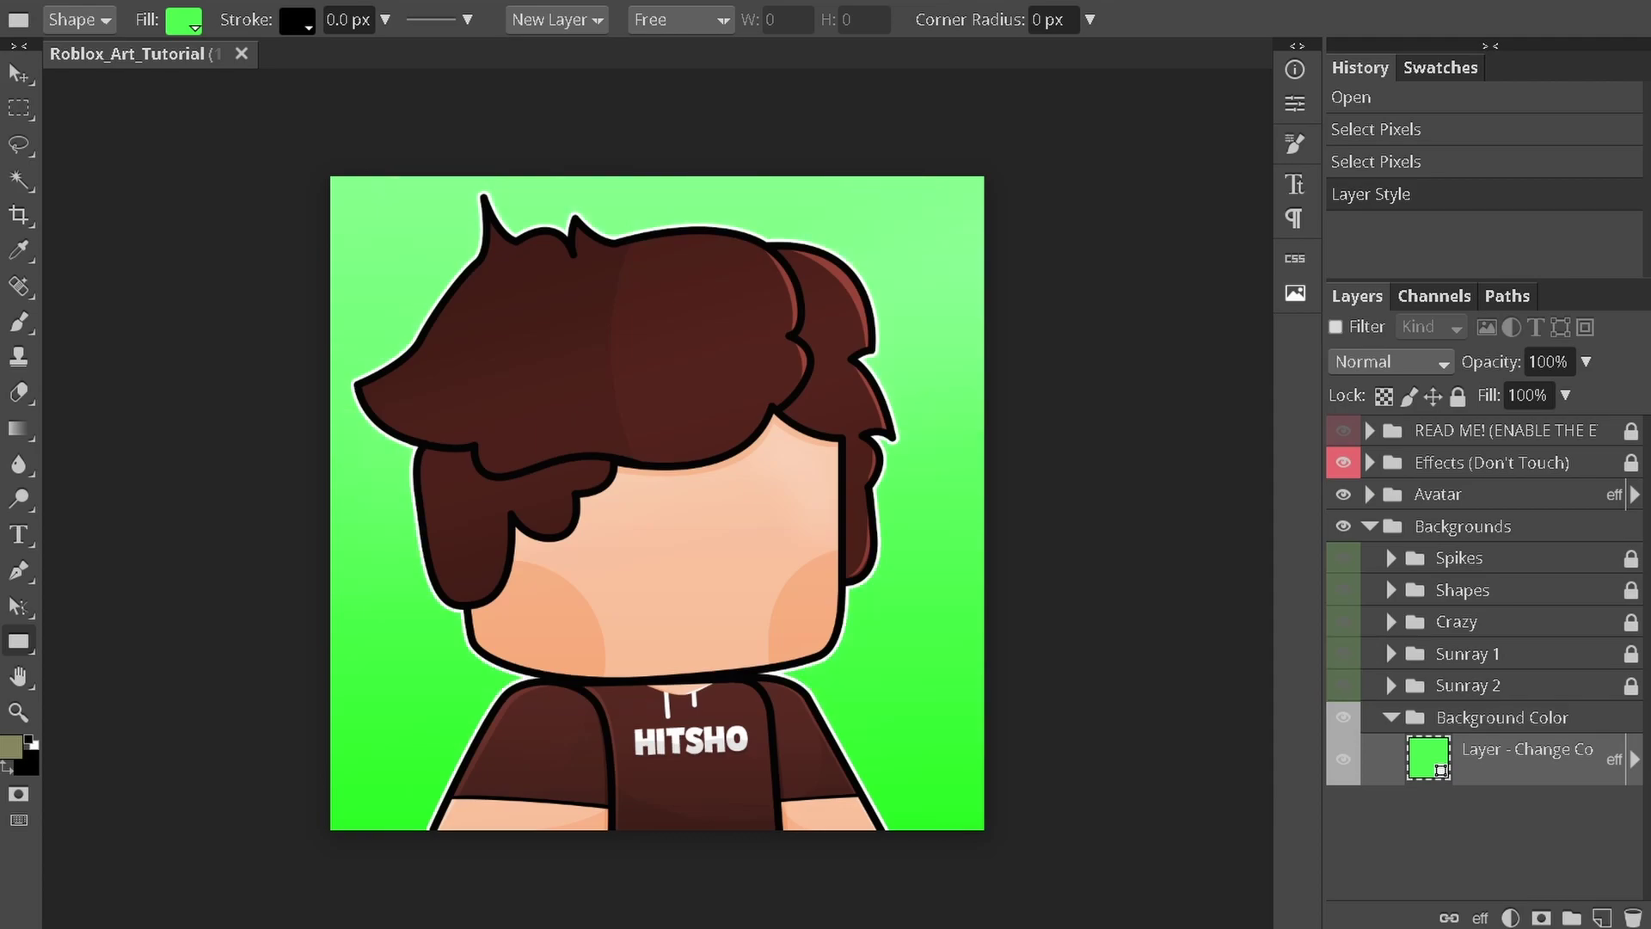
left_click(1343, 653)
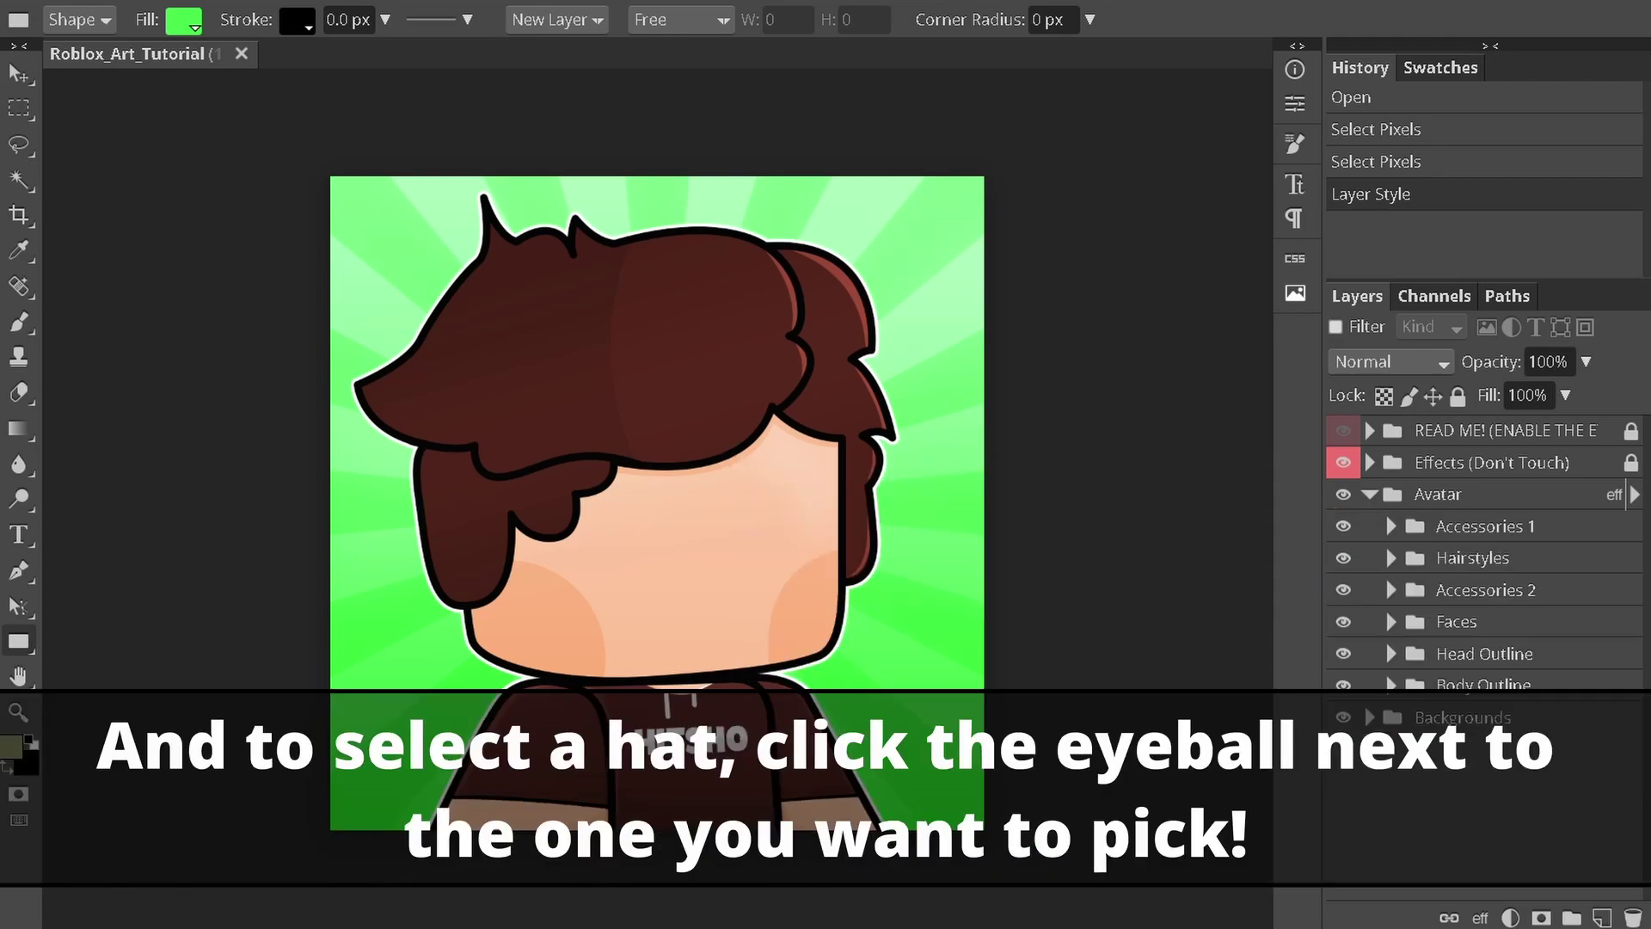
- Preview each item of the avatar's Accessories 1 group, from Shades to Headphones, and keep only the Valkyrie visible
left_click(1390, 525)
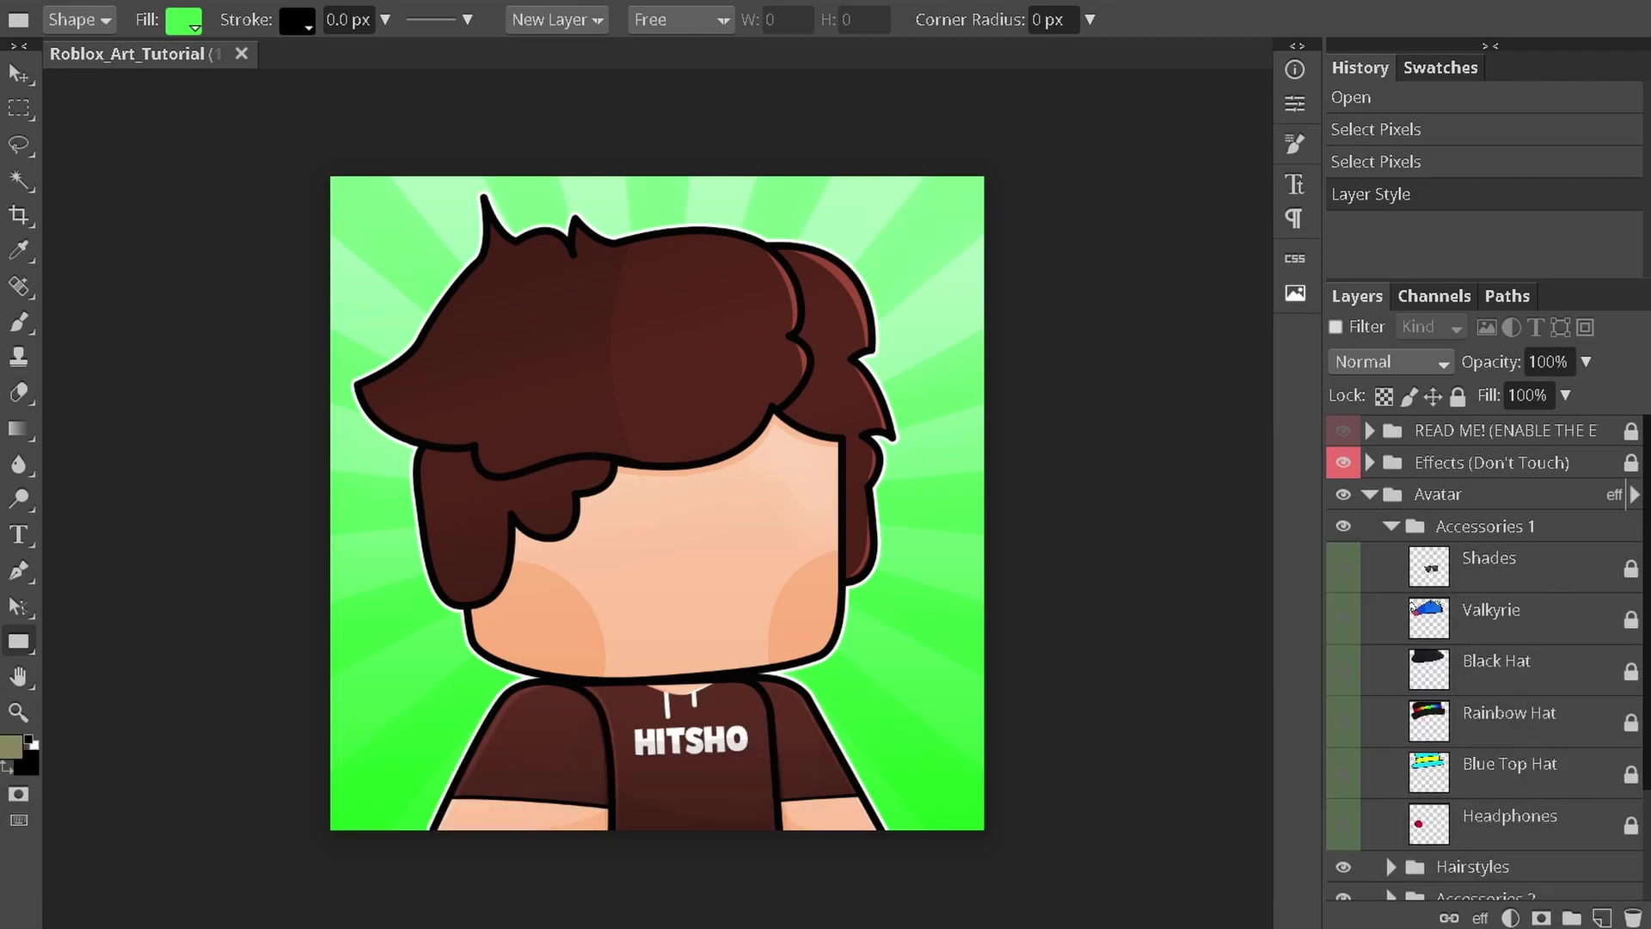
left_click(1343, 567)
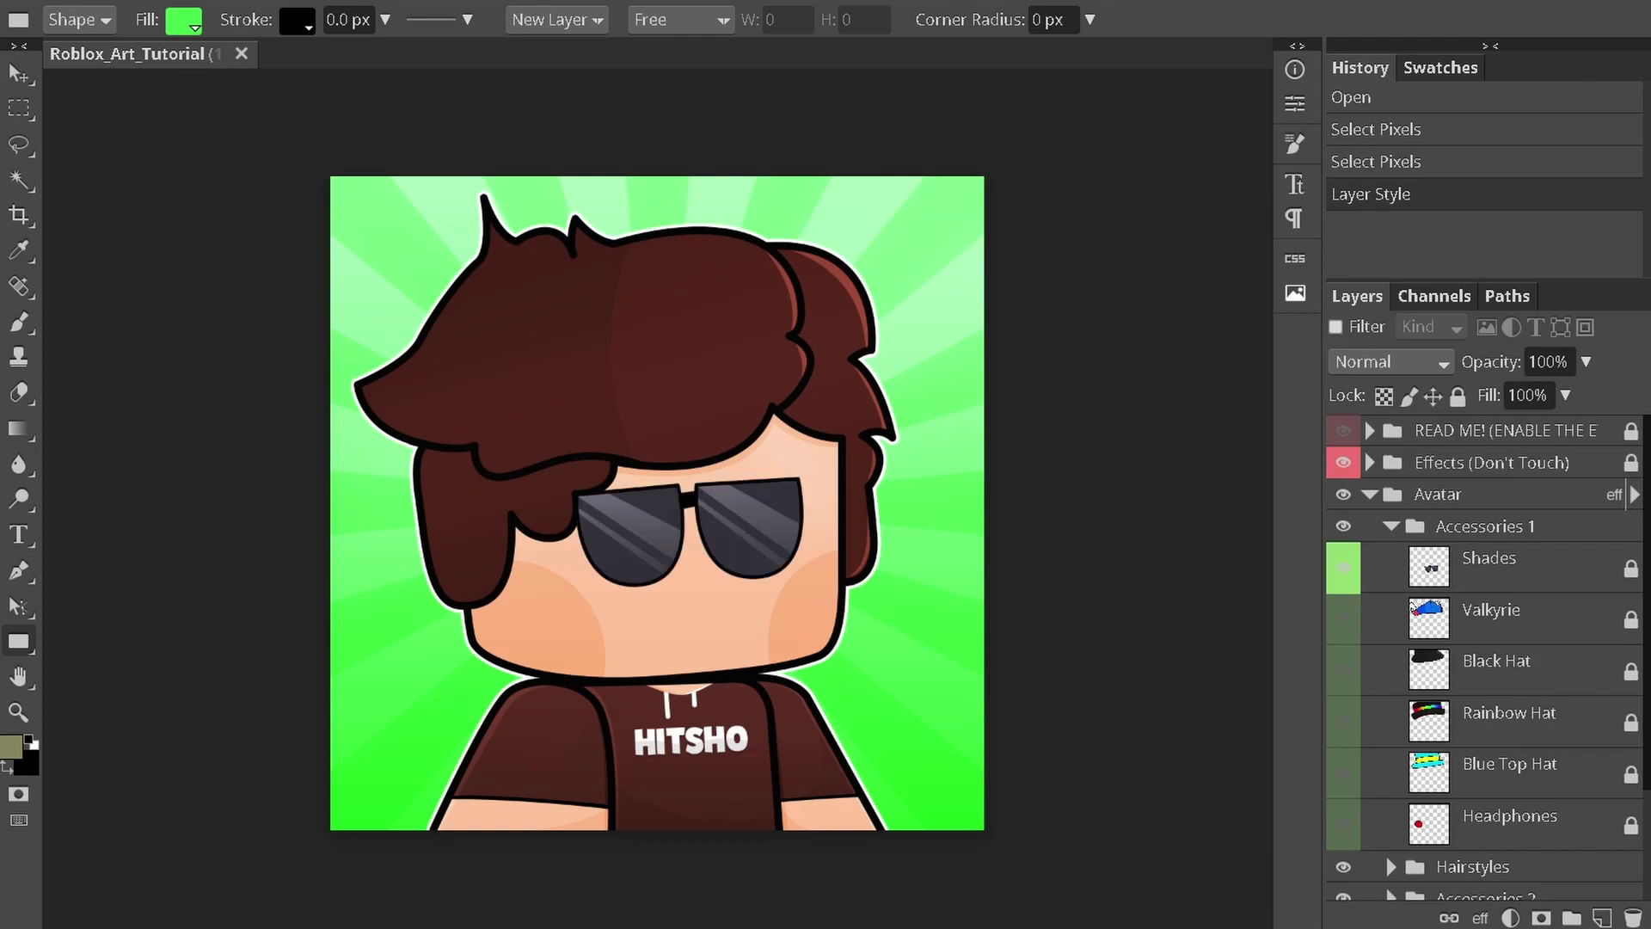
left_click(1342, 568)
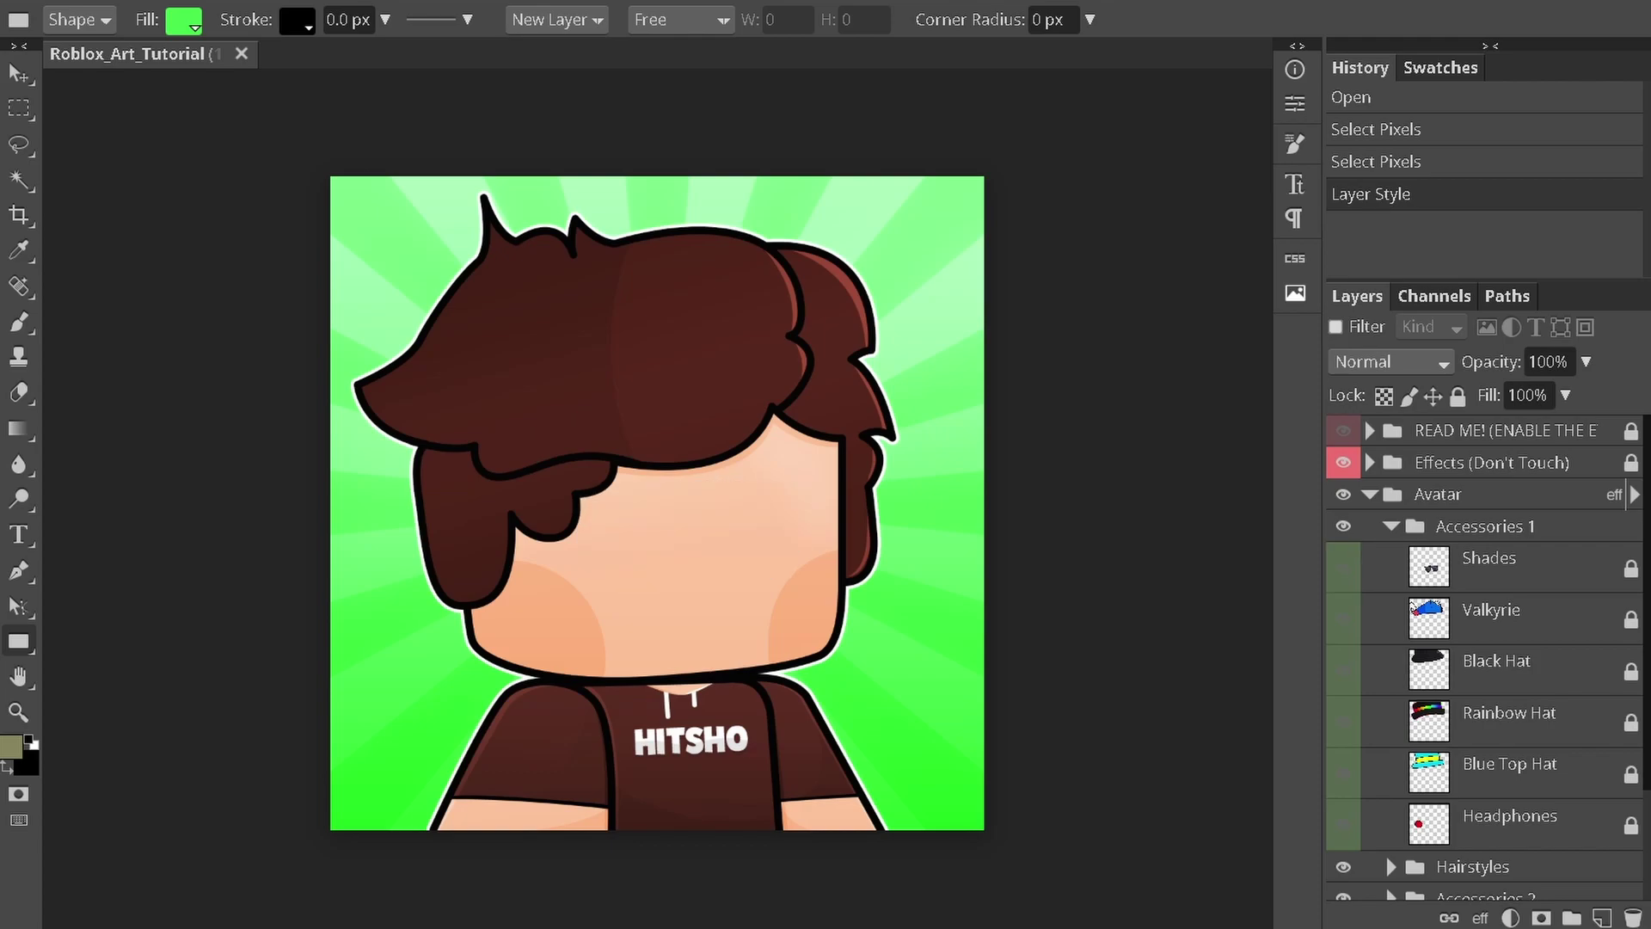
left_click(1343, 619)
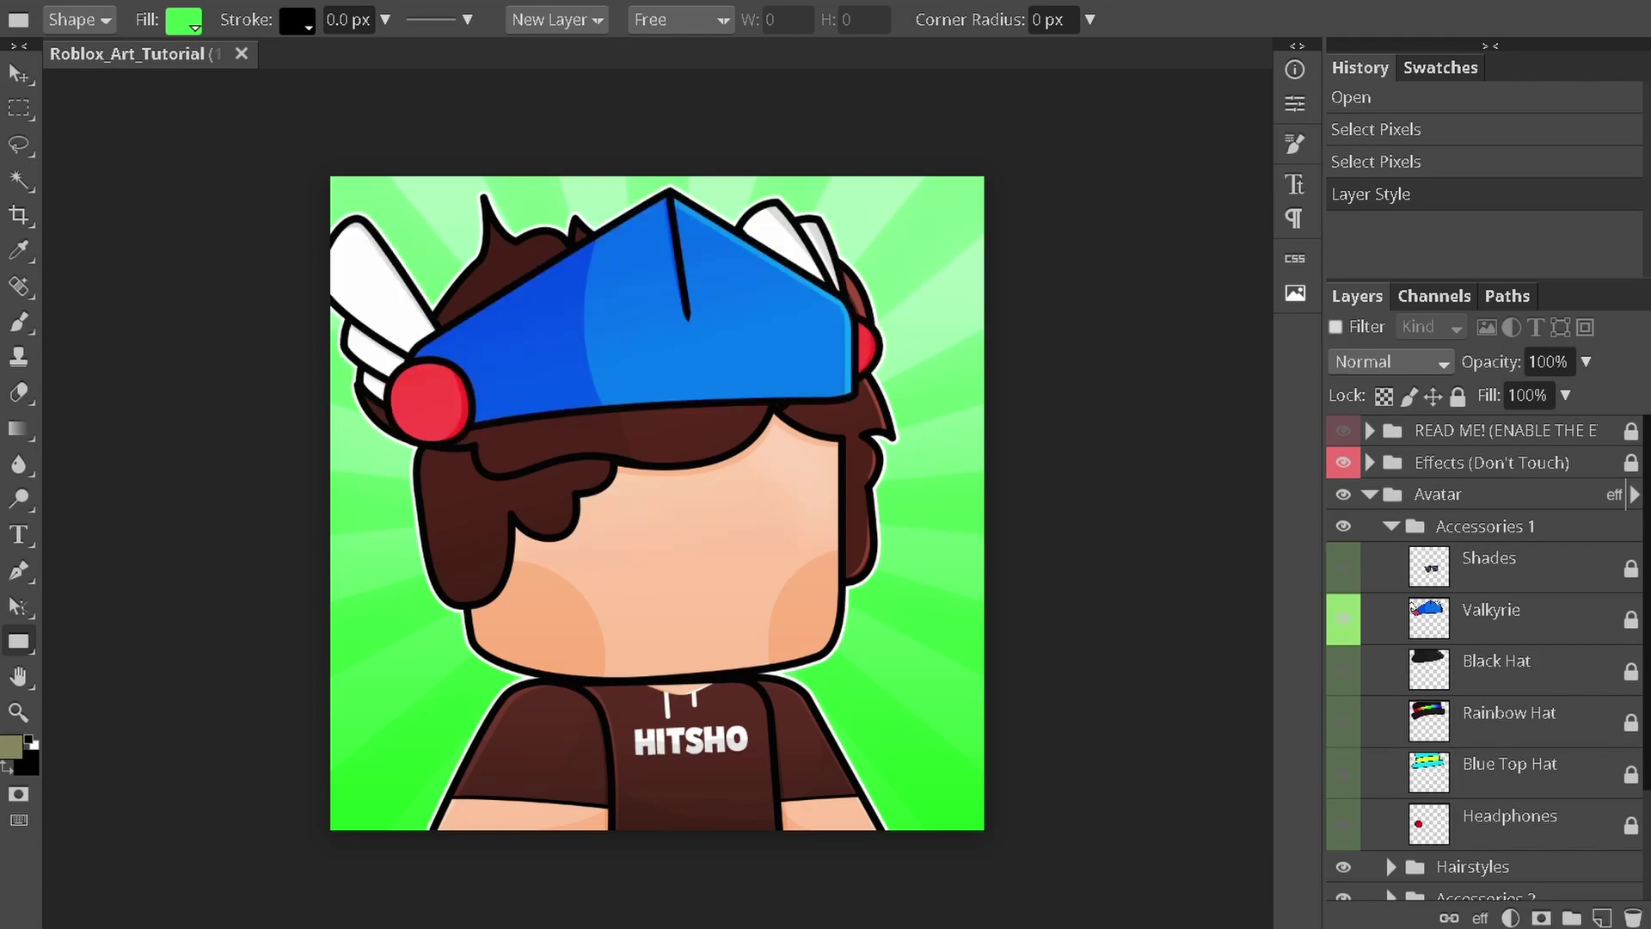
left_click(1344, 619)
left_click(1343, 670)
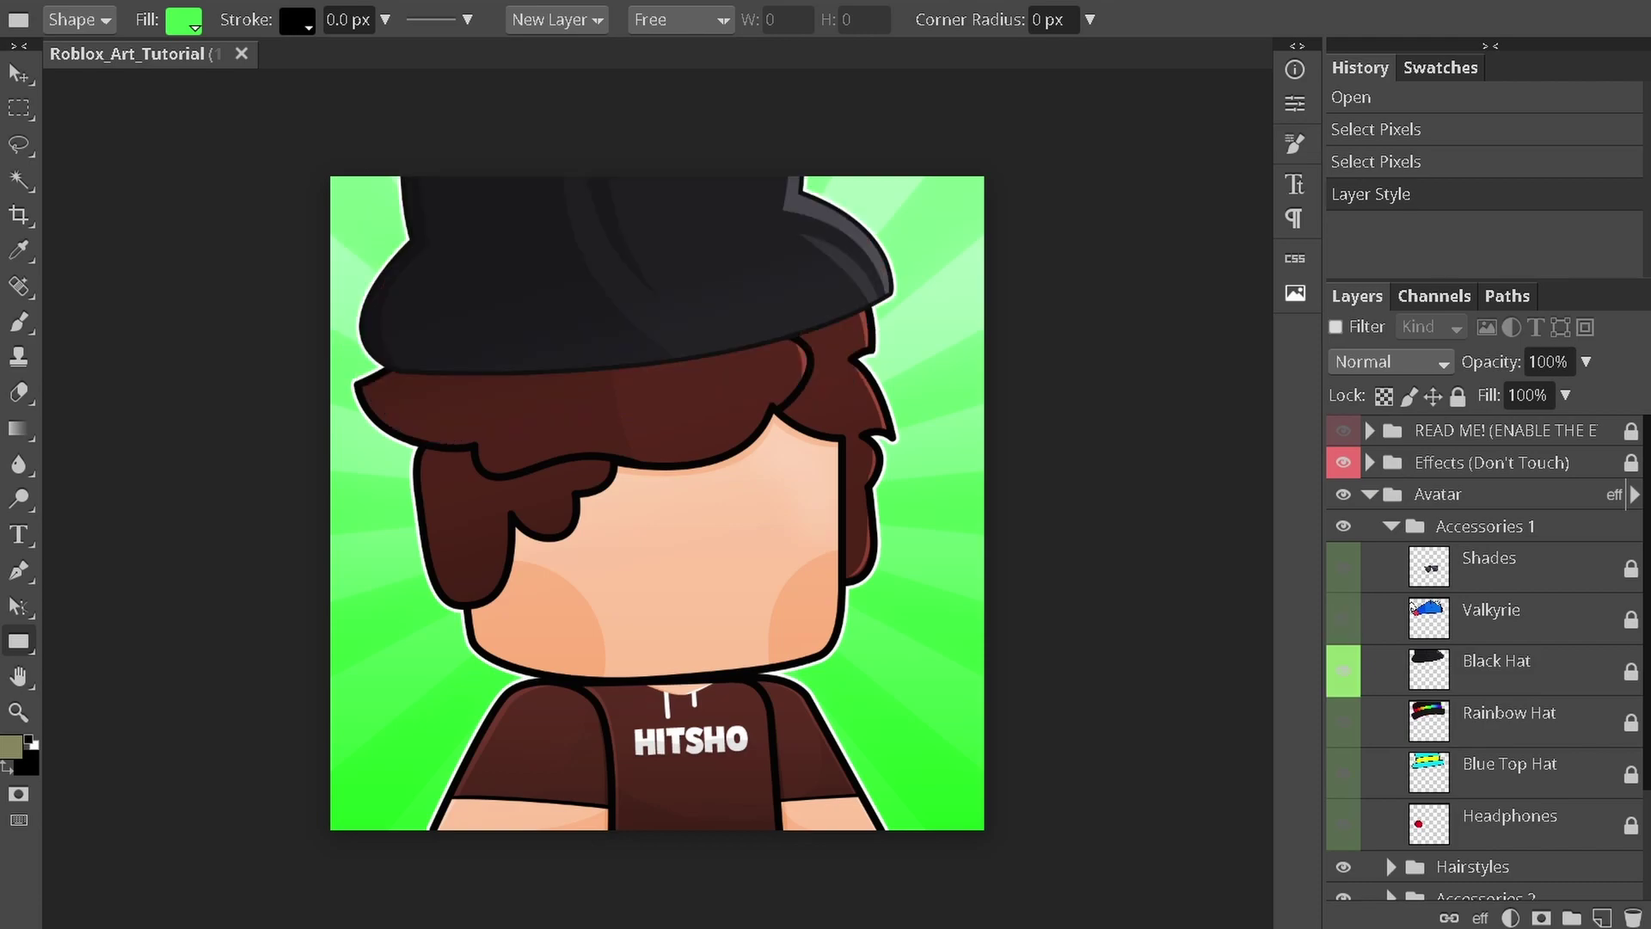
left_click(1343, 671)
left_click(1343, 723)
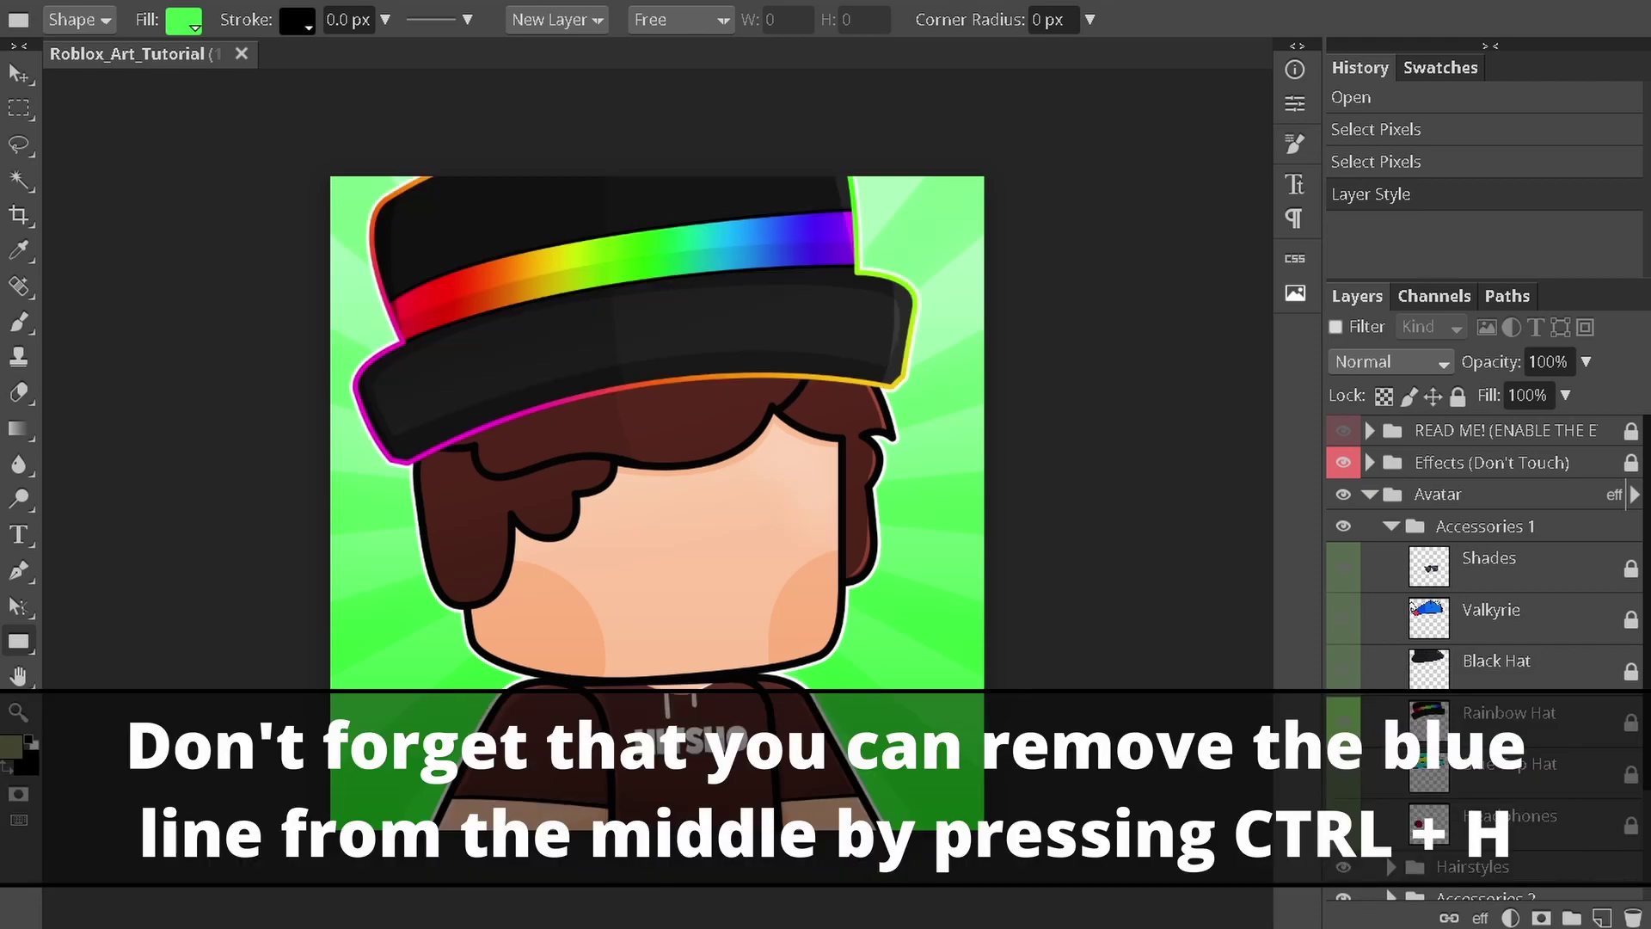
left_click(1343, 723)
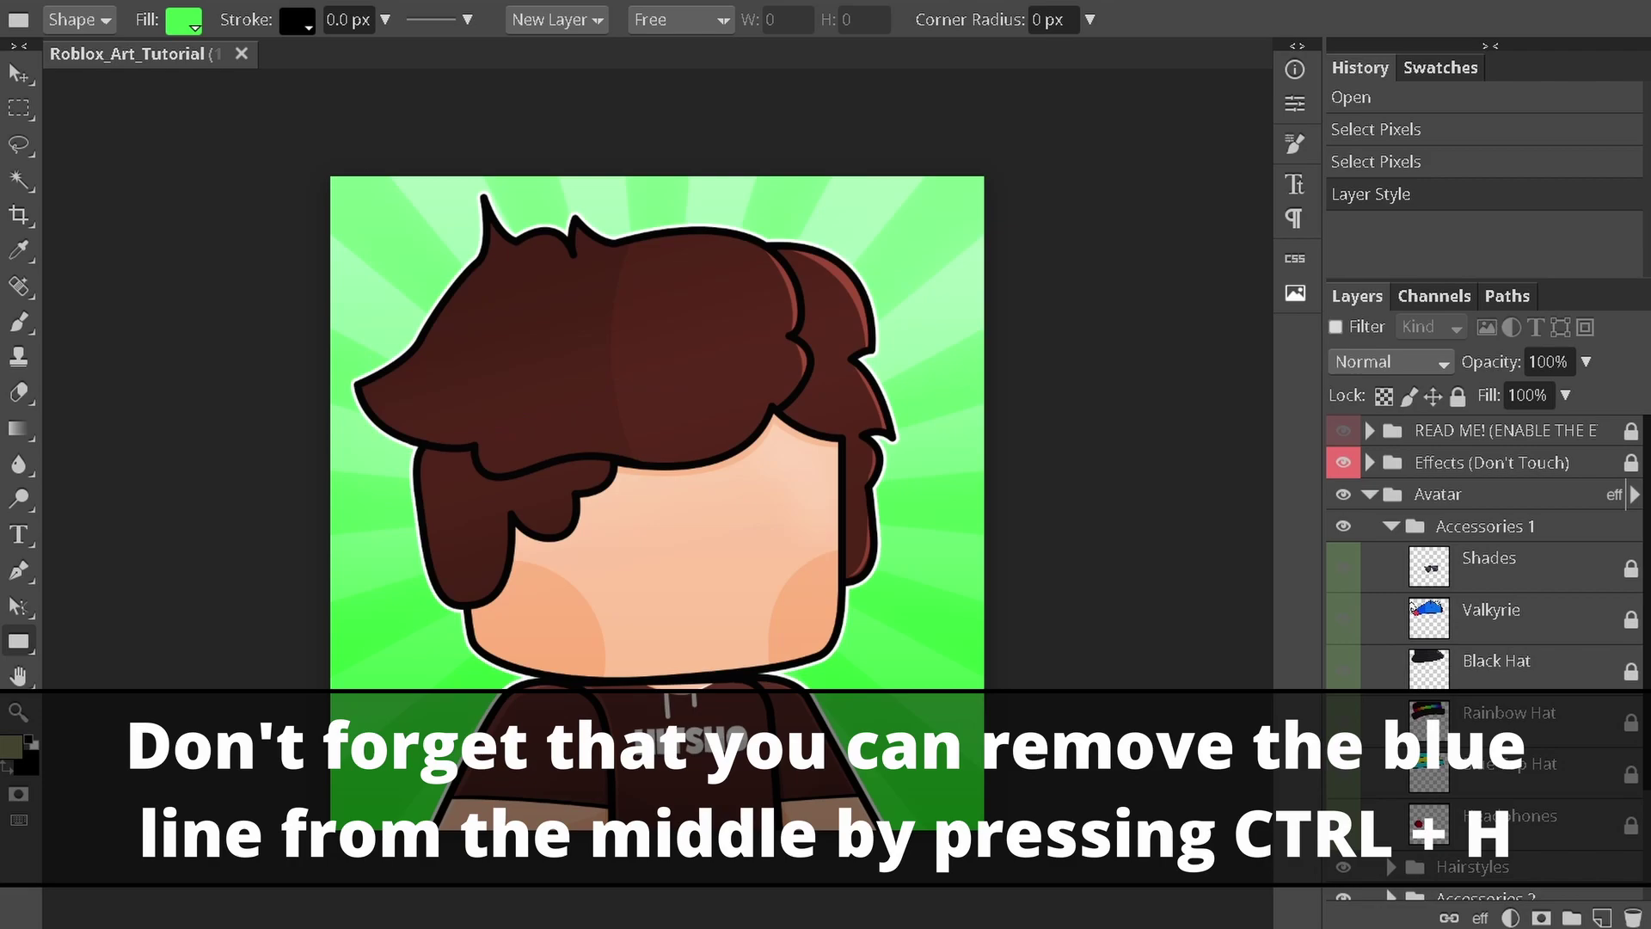
left_click(1343, 774)
left_click(1343, 774)
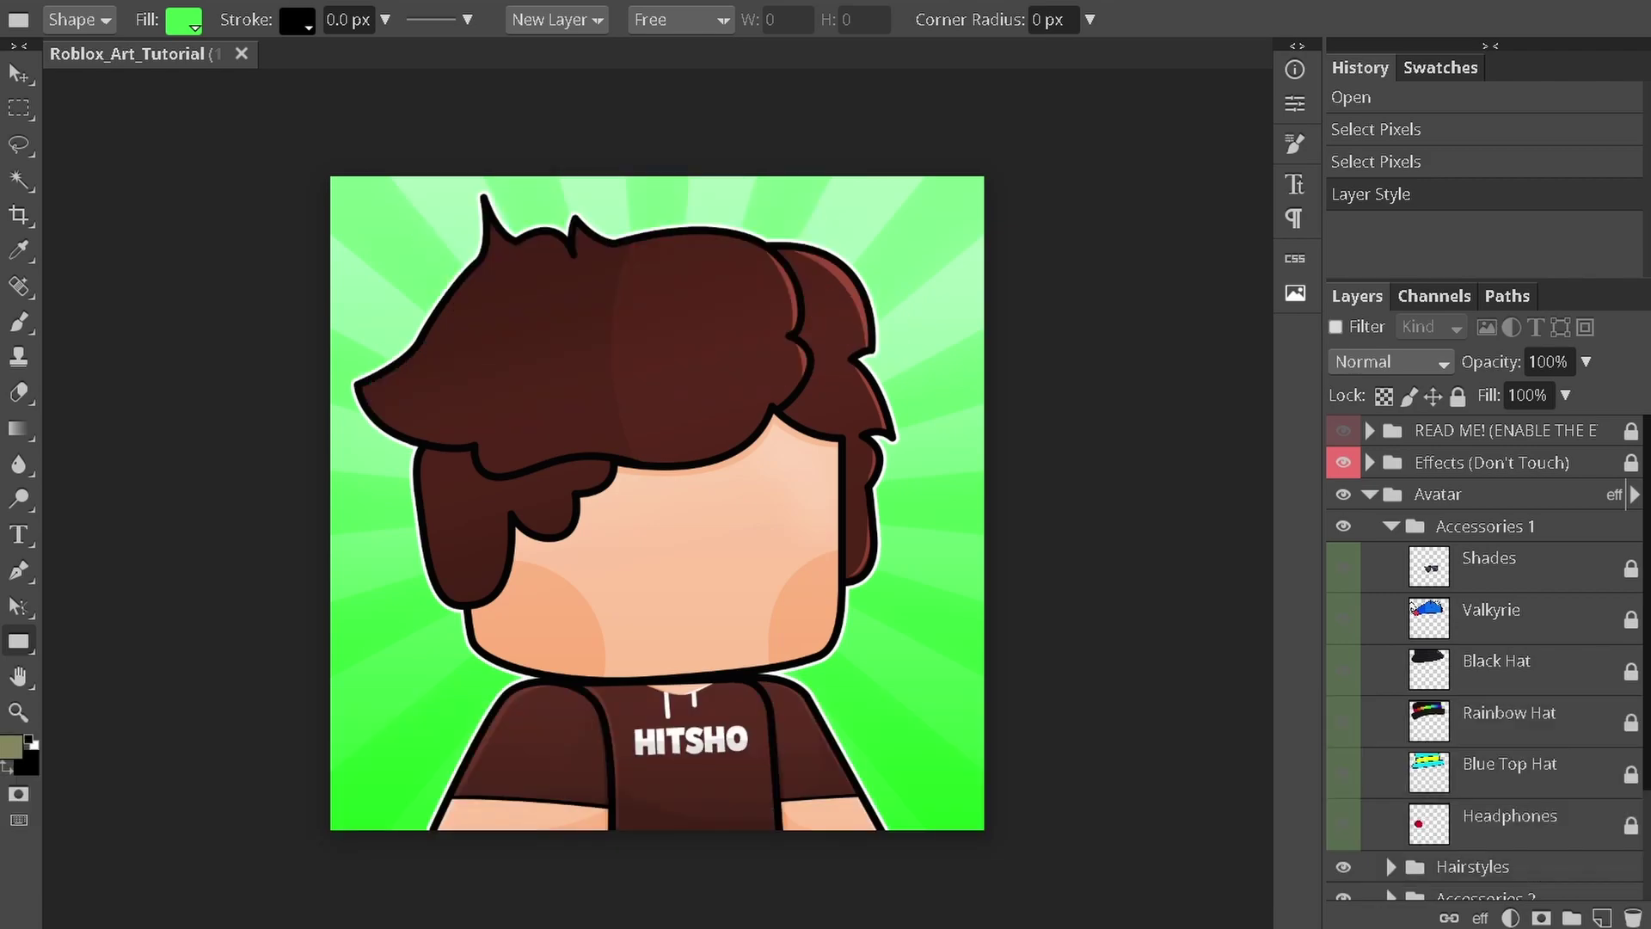
left_click(1343, 825)
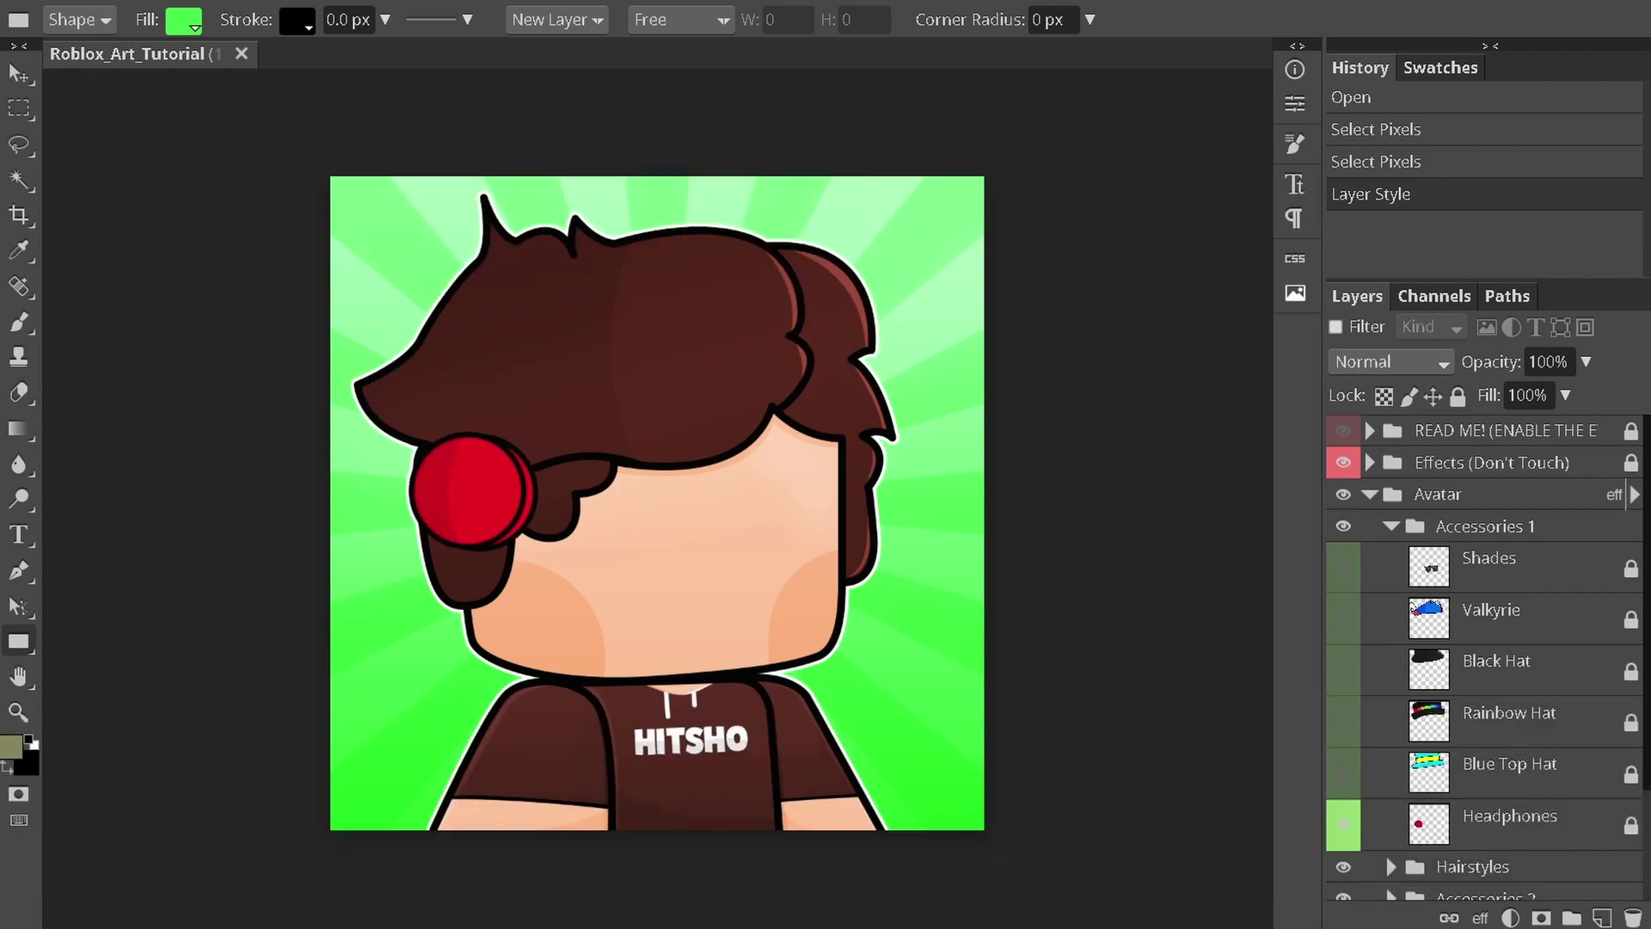
left_click(1344, 825)
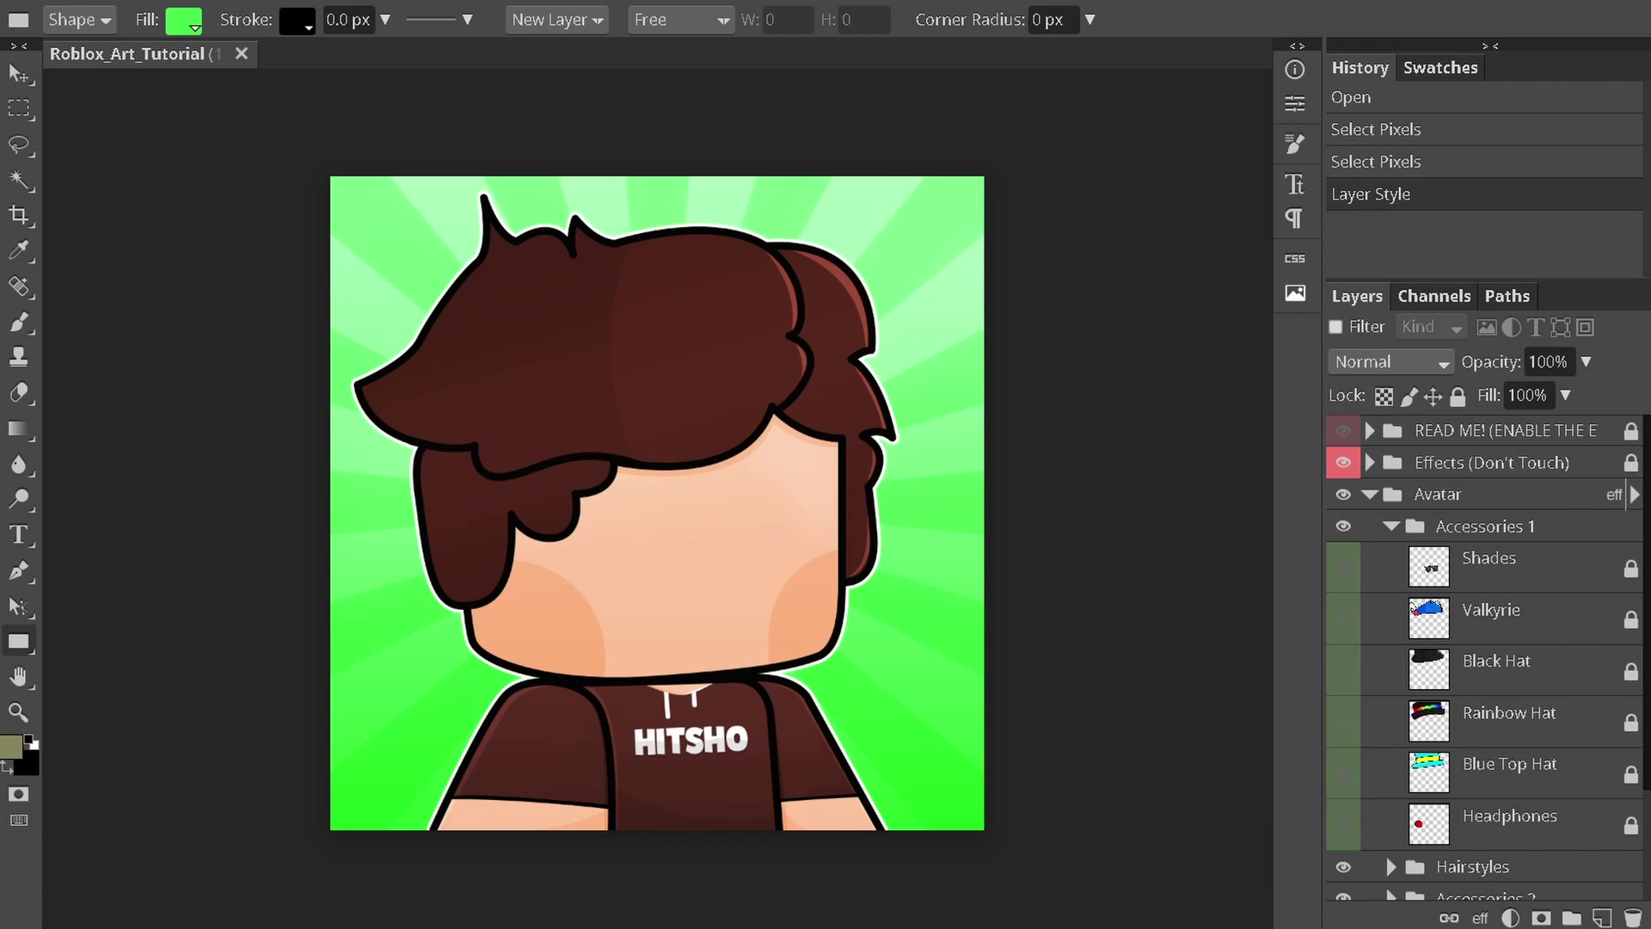
left_click(1343, 619)
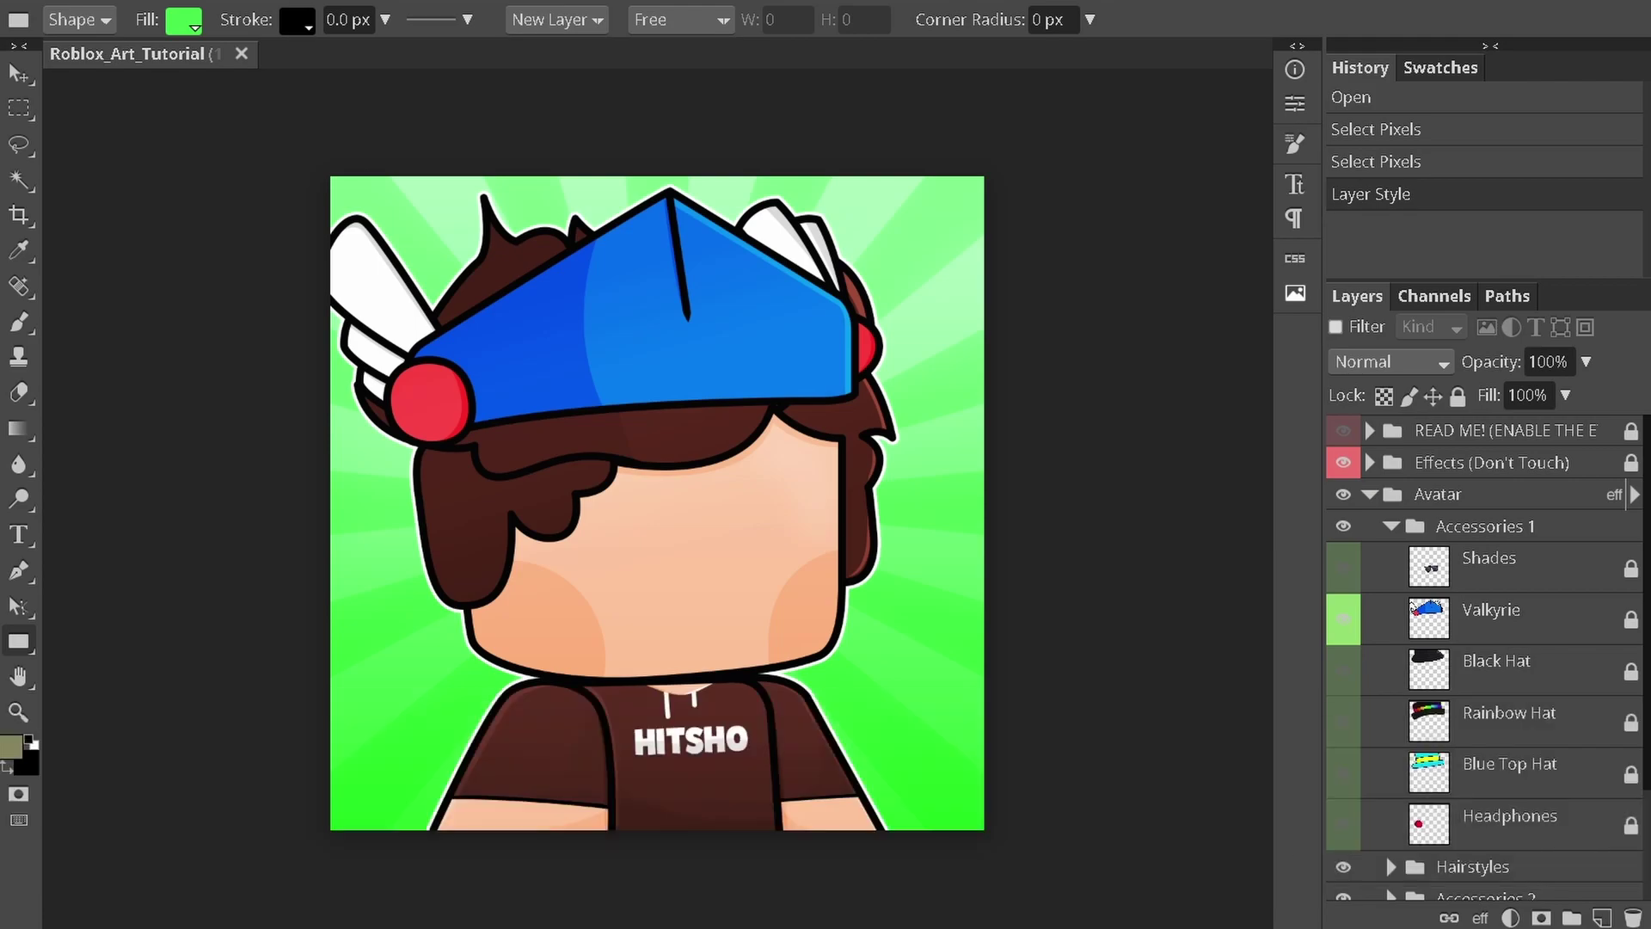
- Replace the avatar's hairstyle by hiding Brown Hair and showing Spike Hair in the Hairstyles group
left_click(1390, 526)
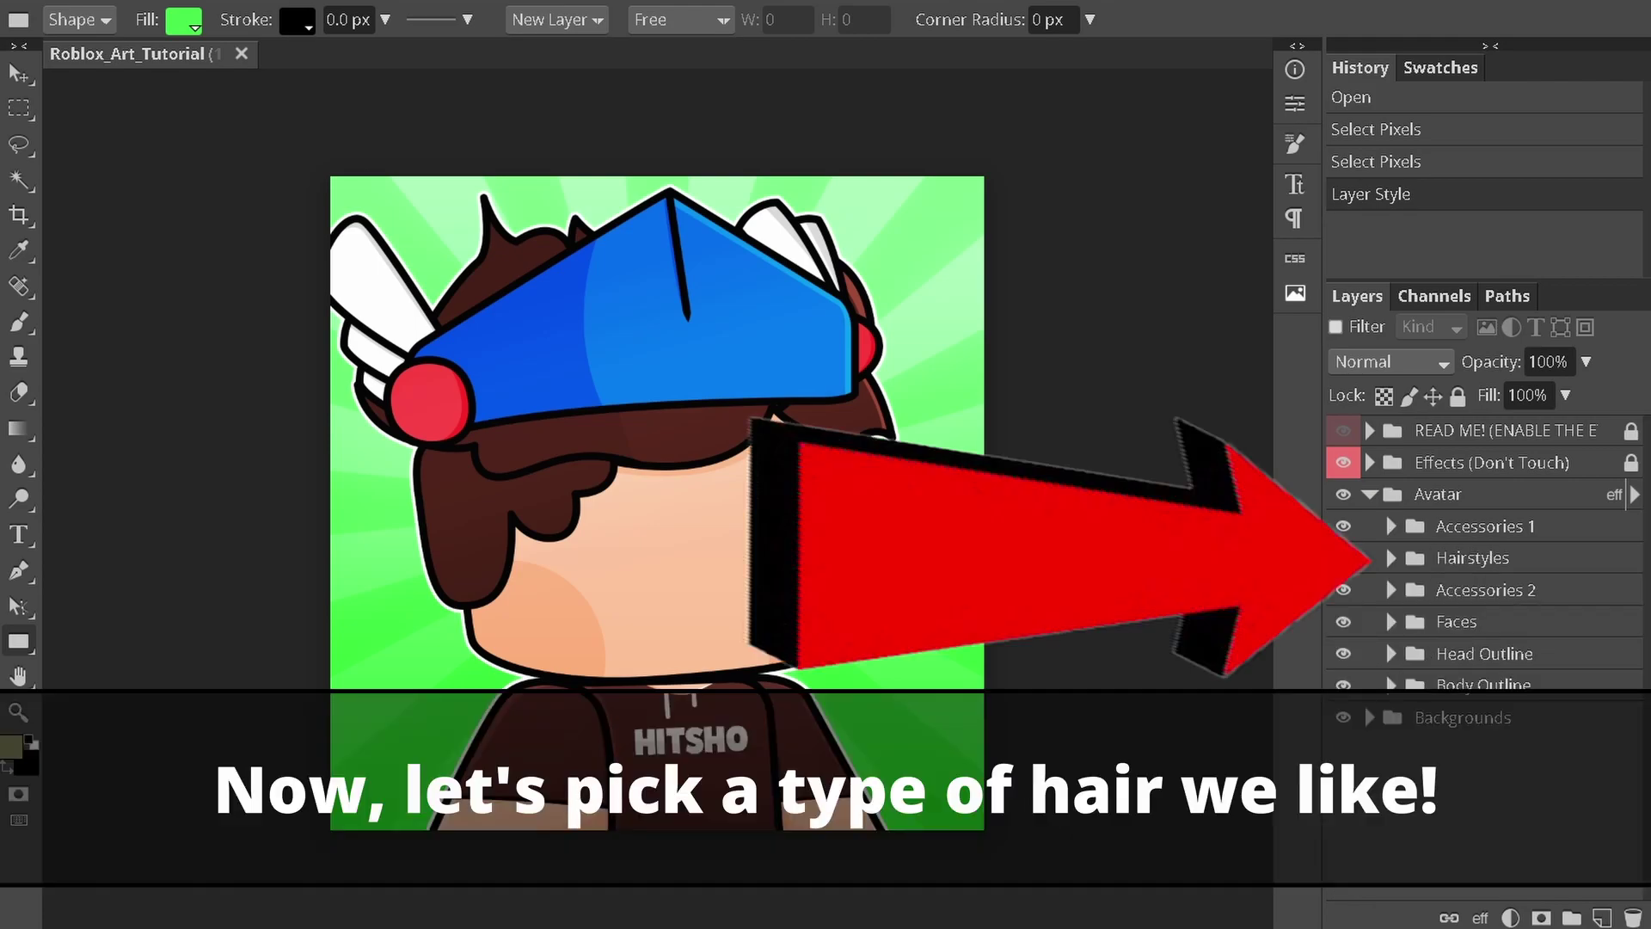
left_click(1392, 558)
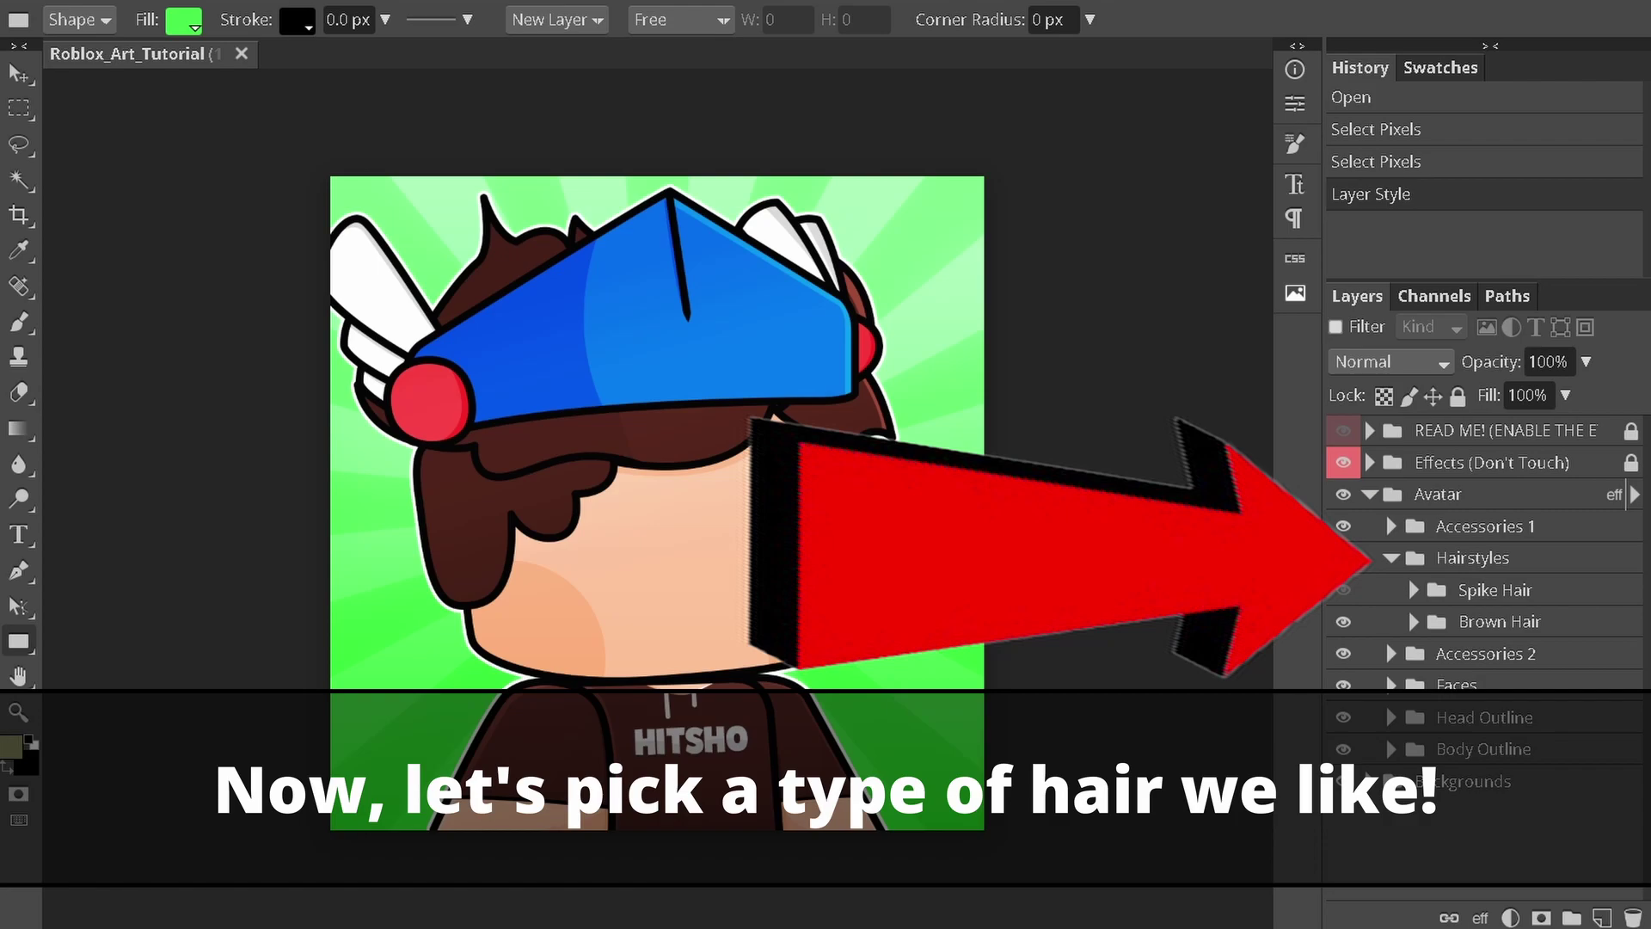
left_click(1343, 590)
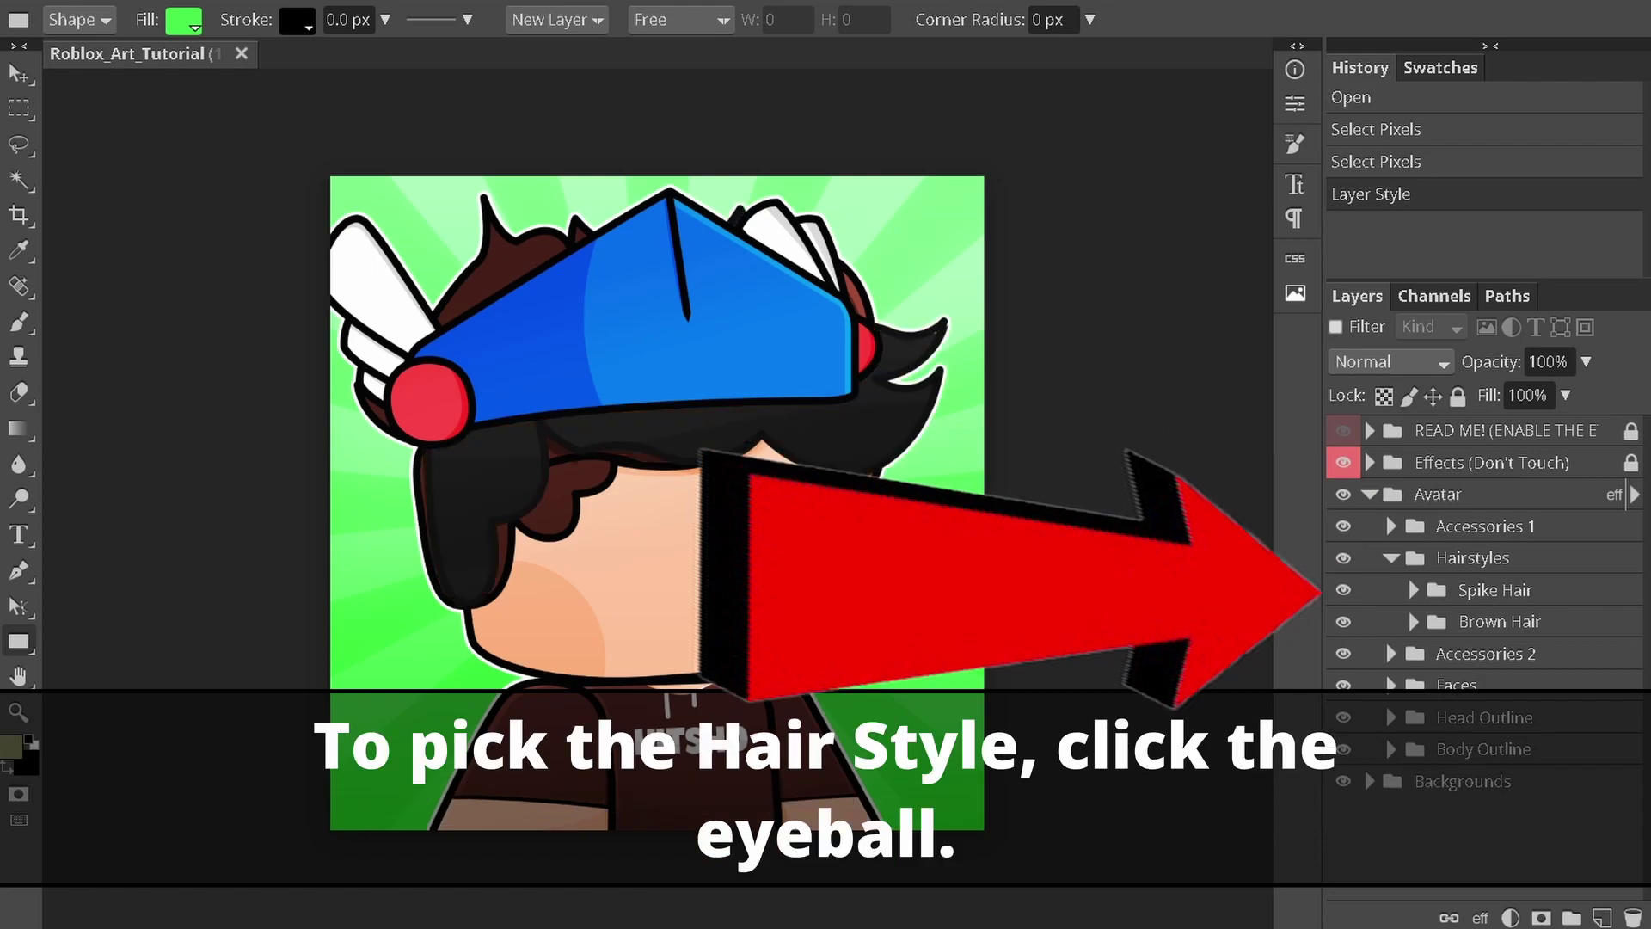
left_click(1343, 590)
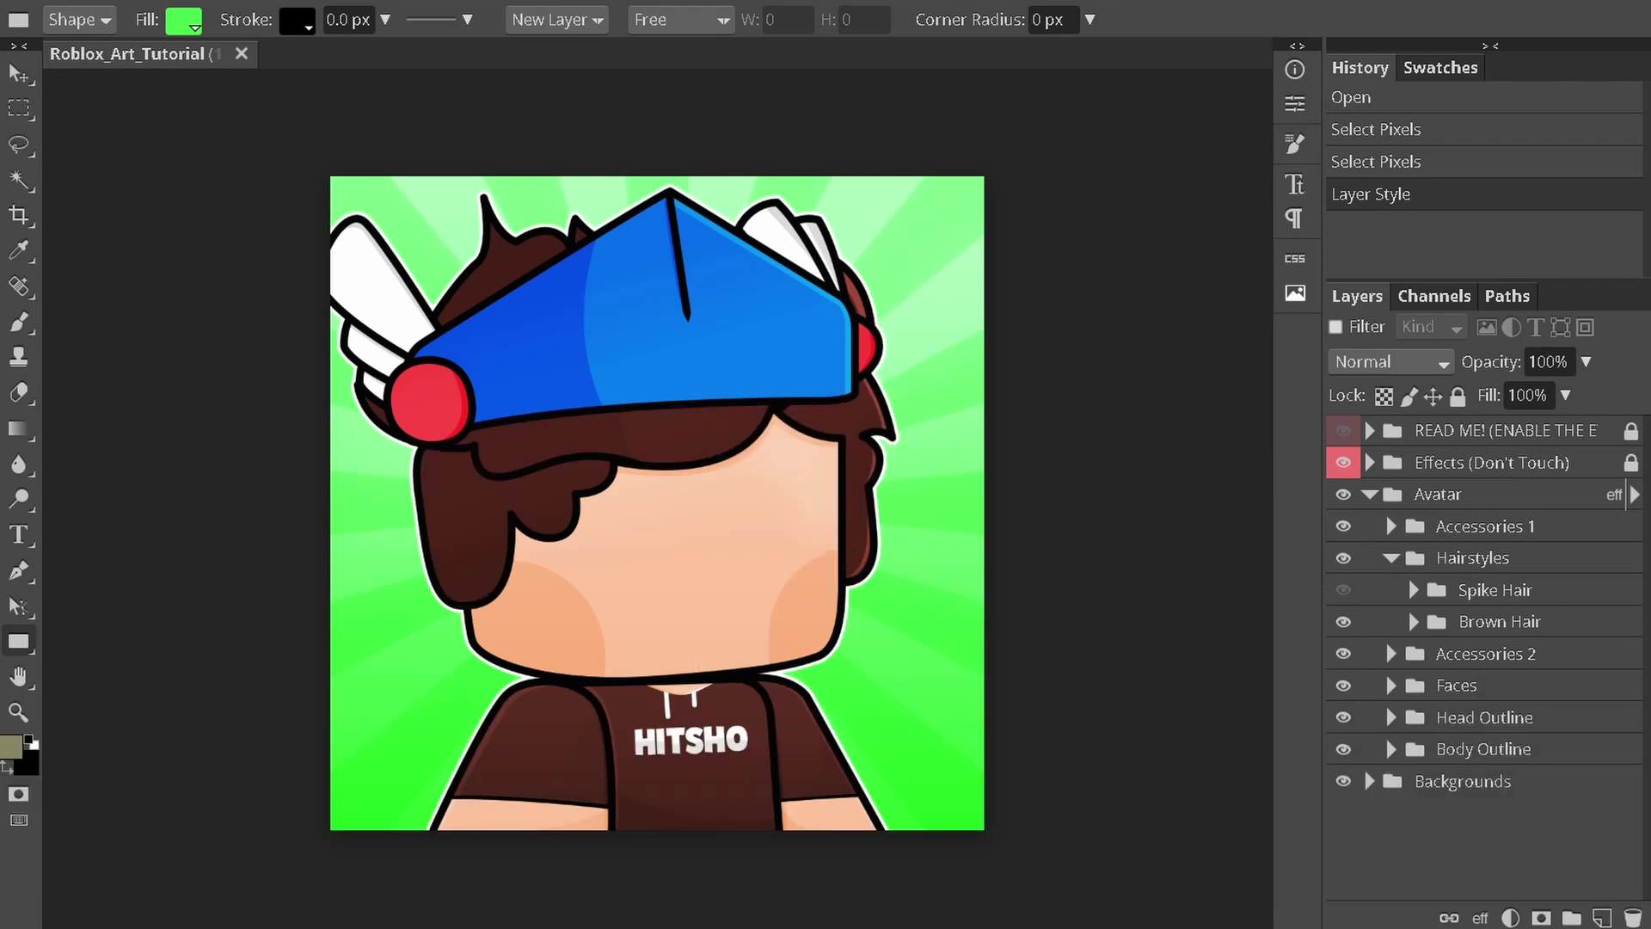
left_click(1343, 622)
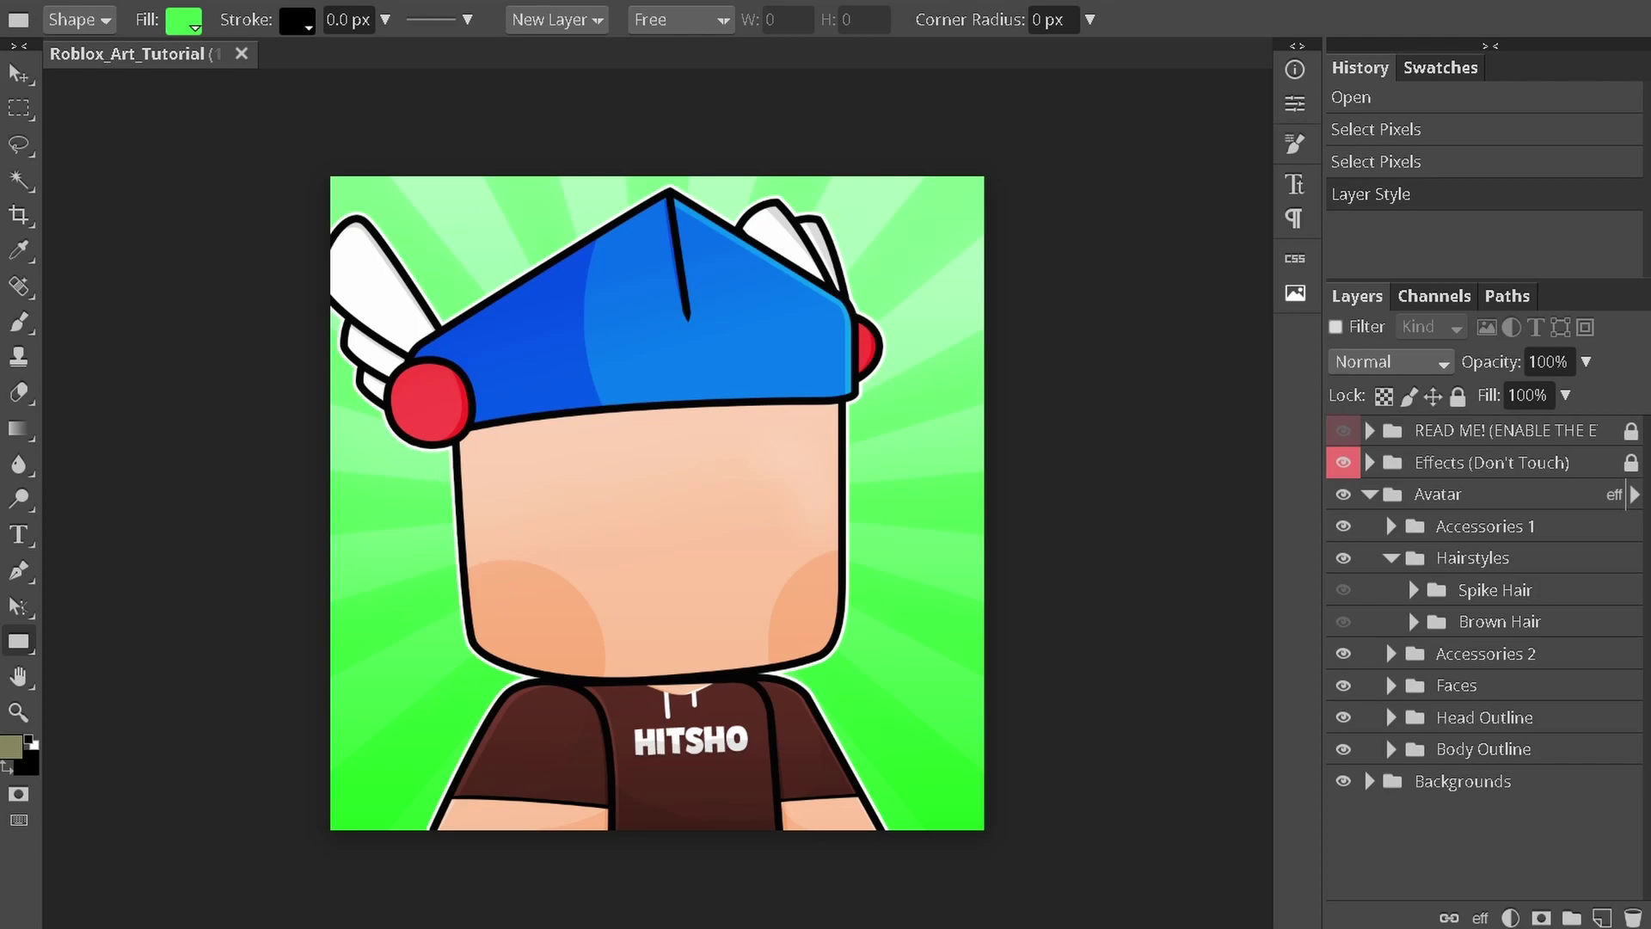
left_click(1343, 589)
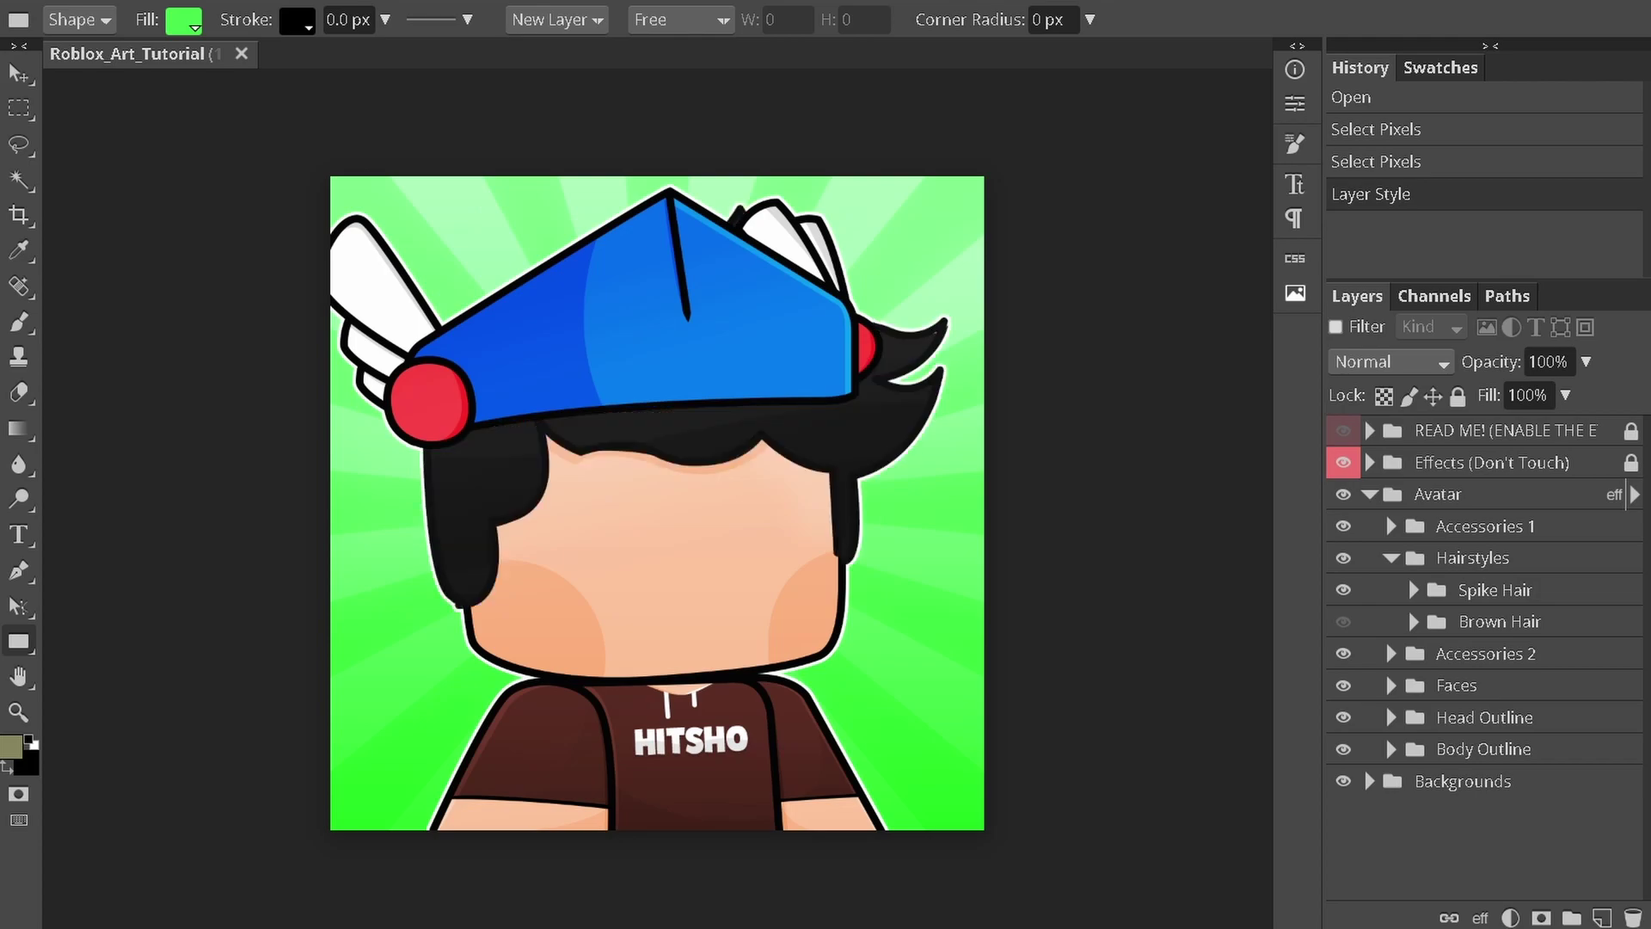
- Swap Spike Hair for Brown Hair in the Hairstyles group and set its Hair color fill to bright green (0cff00)
left_click(1343, 590)
left_click(1343, 622)
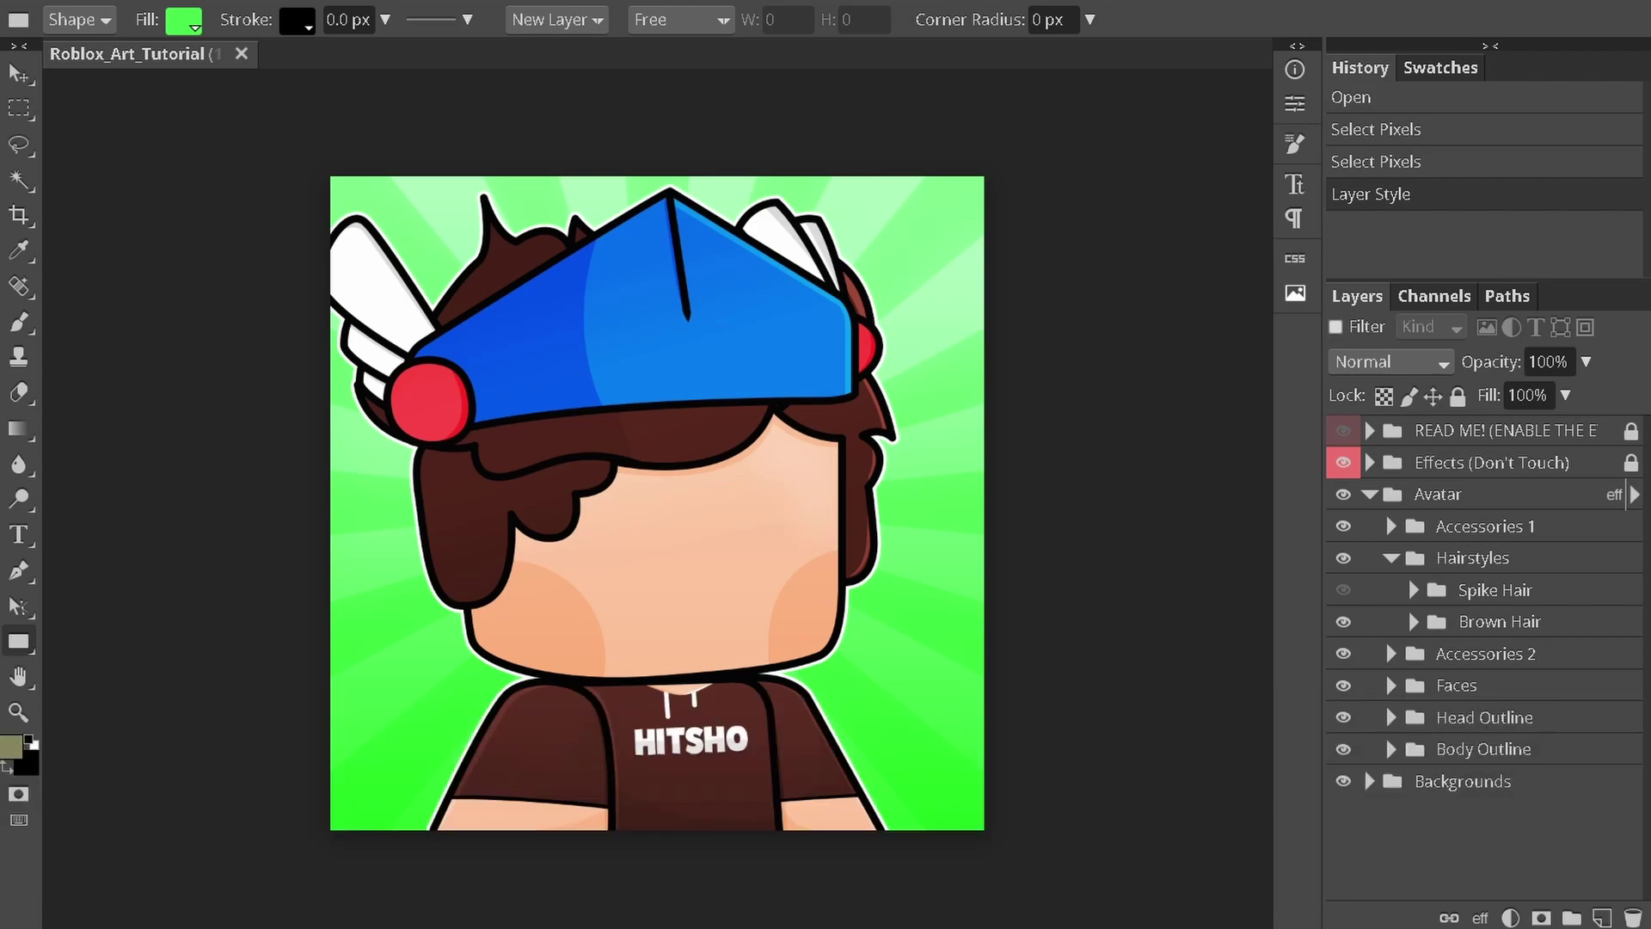
left_click(1413, 622)
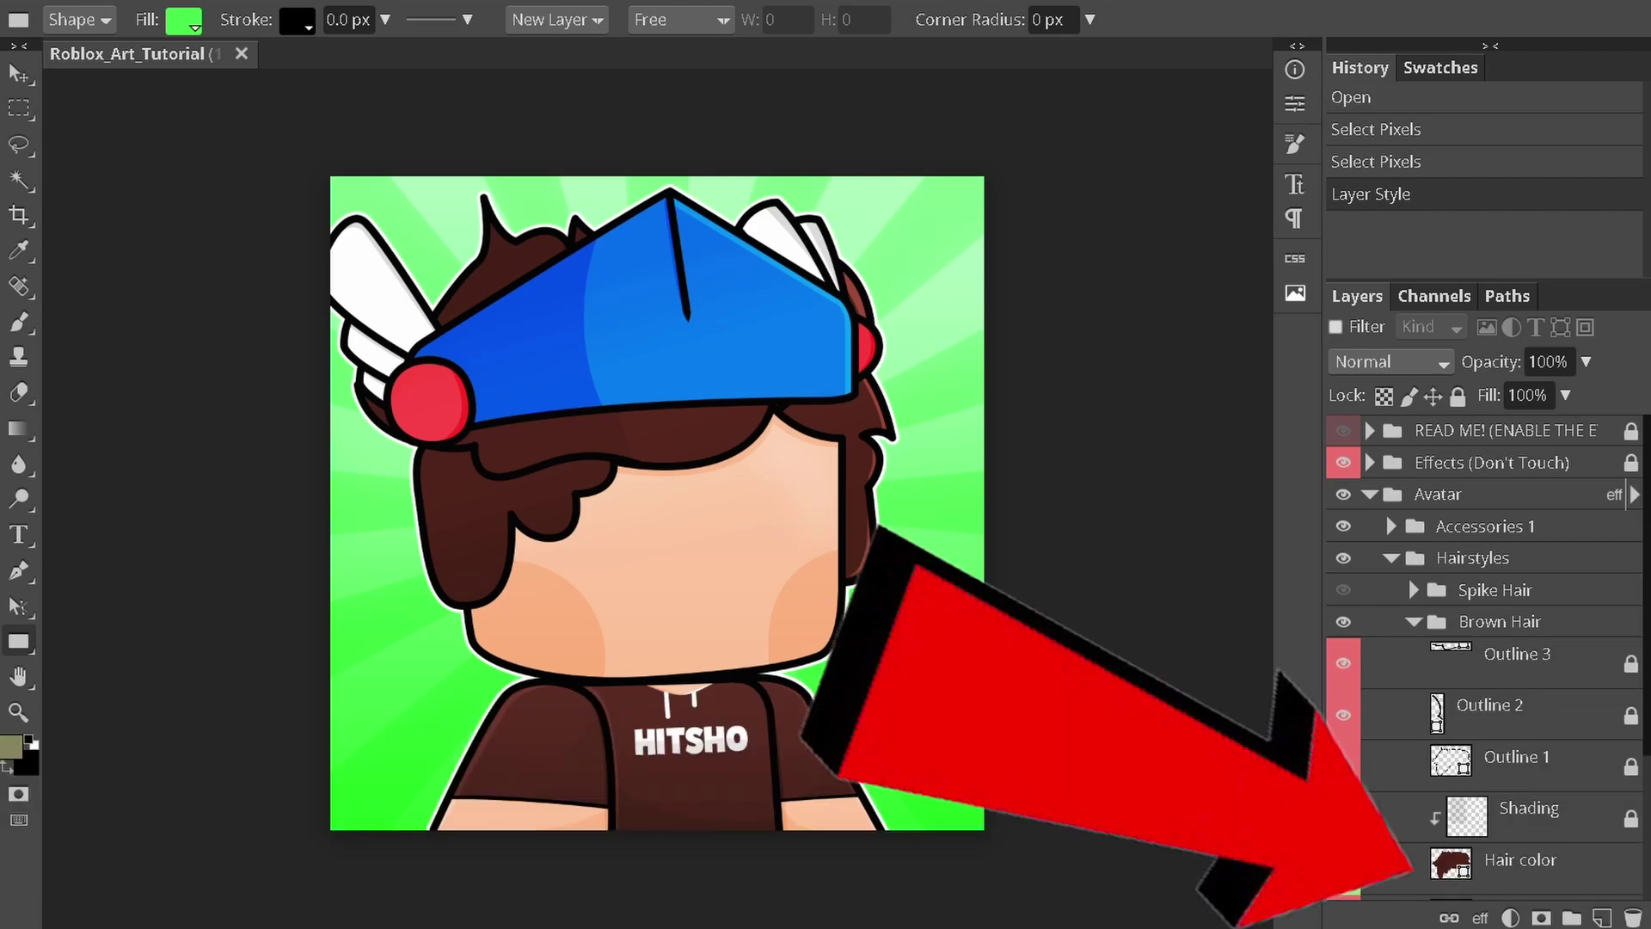
left_click(1520, 865)
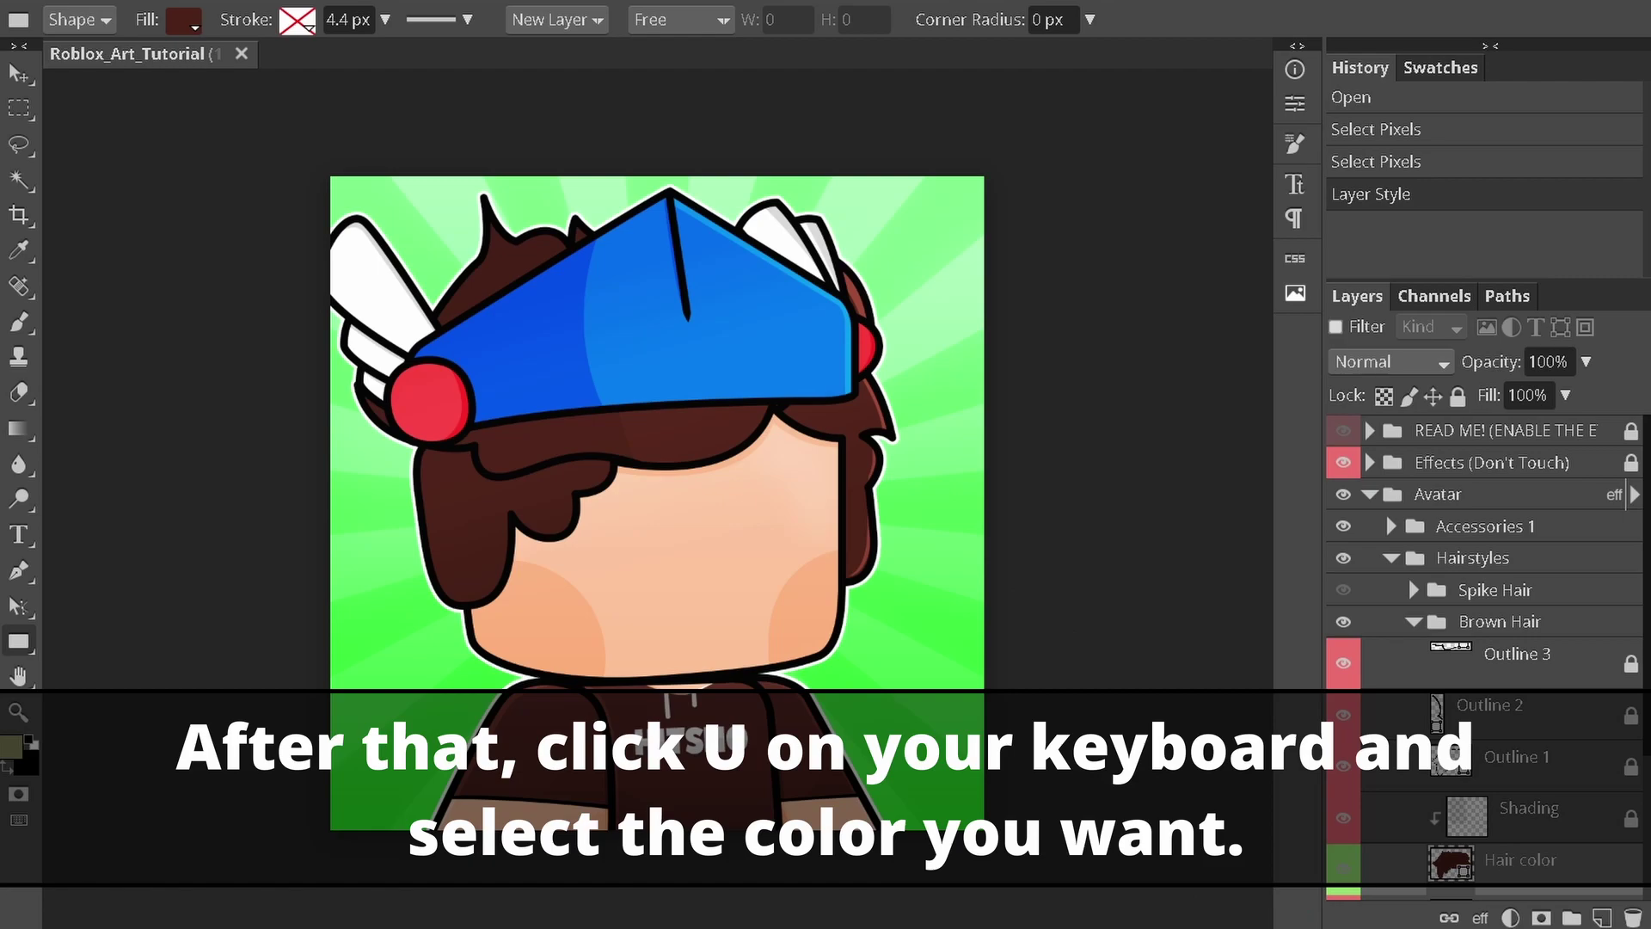
left_click(184, 21)
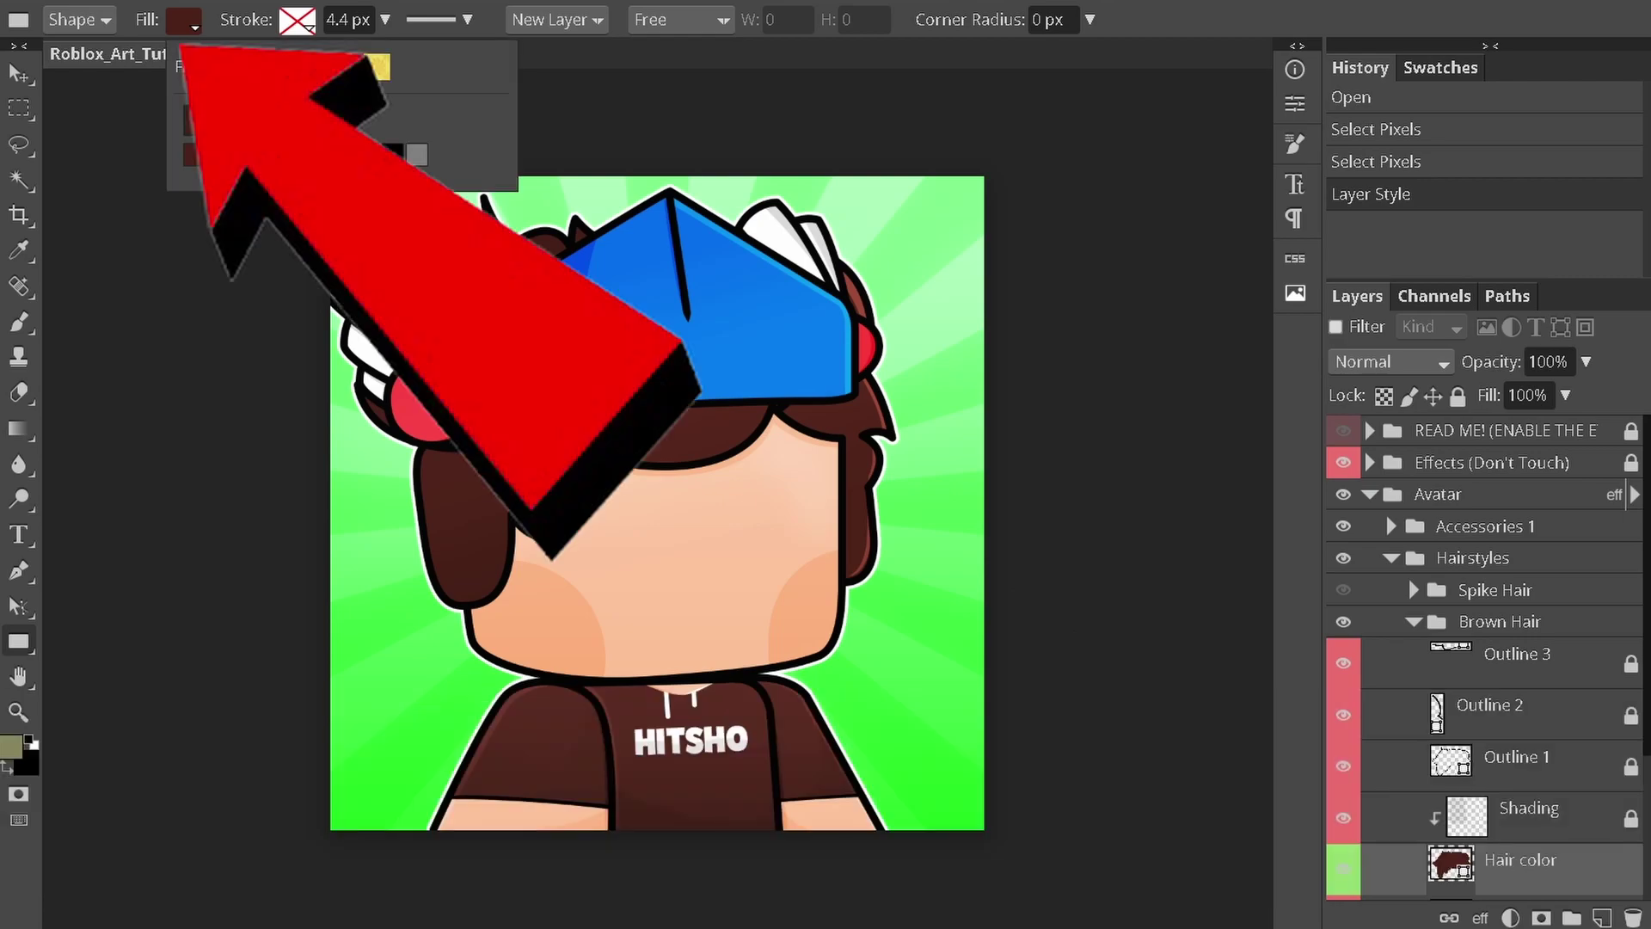
left_click(258, 66)
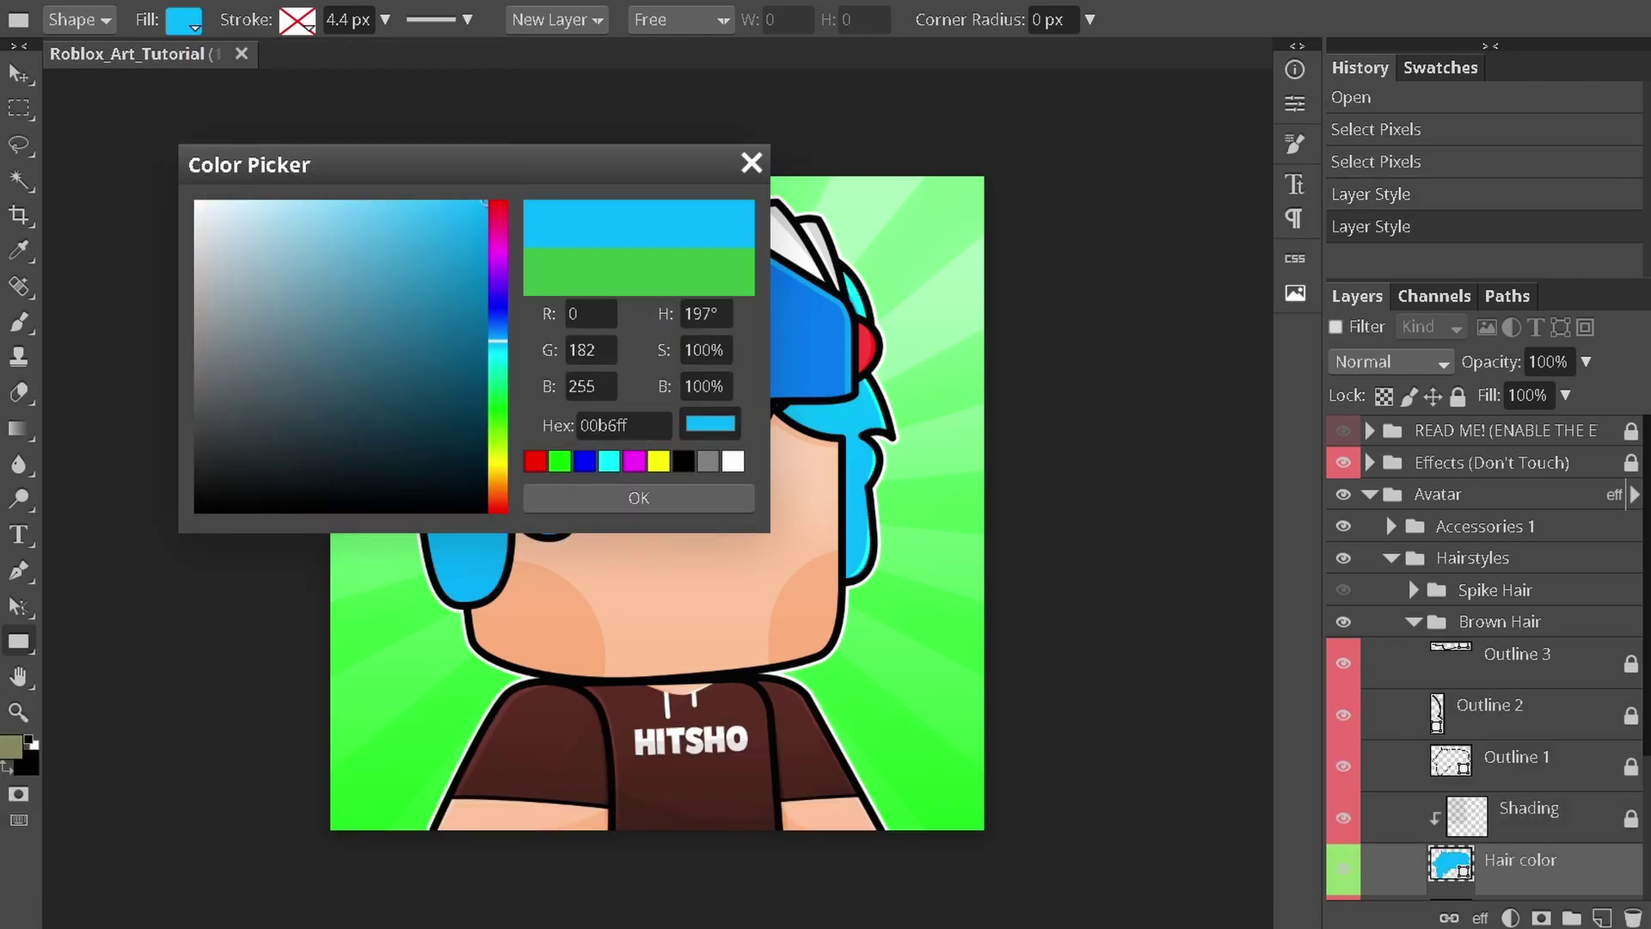
left_click_drag(497, 341, 497, 410)
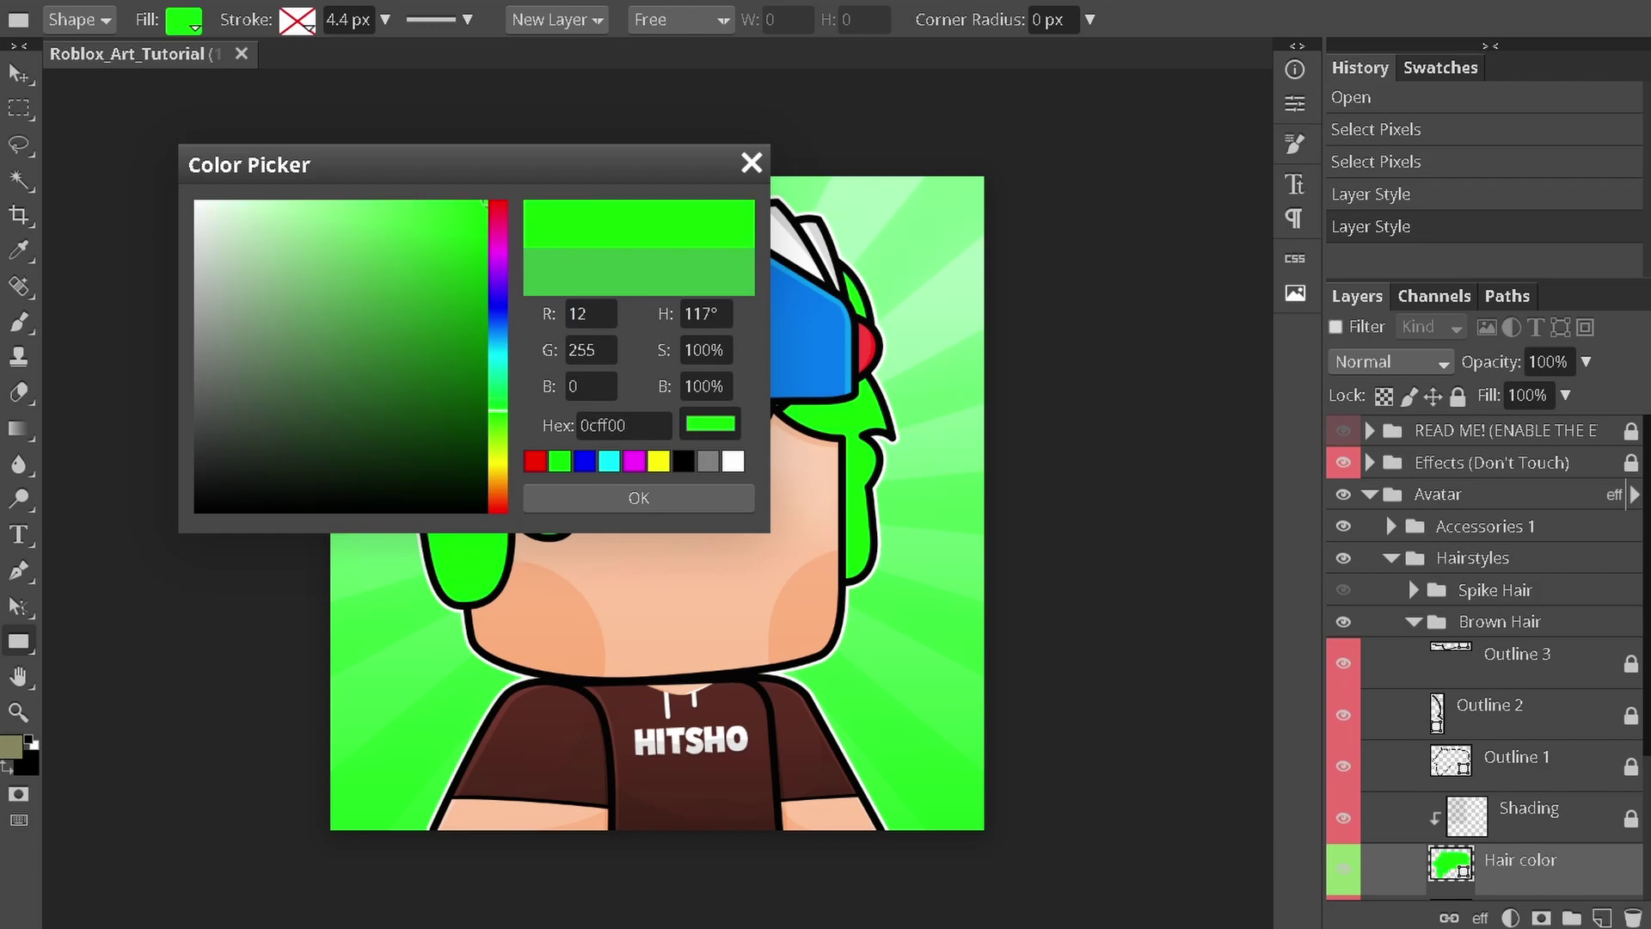
left_click(638, 498)
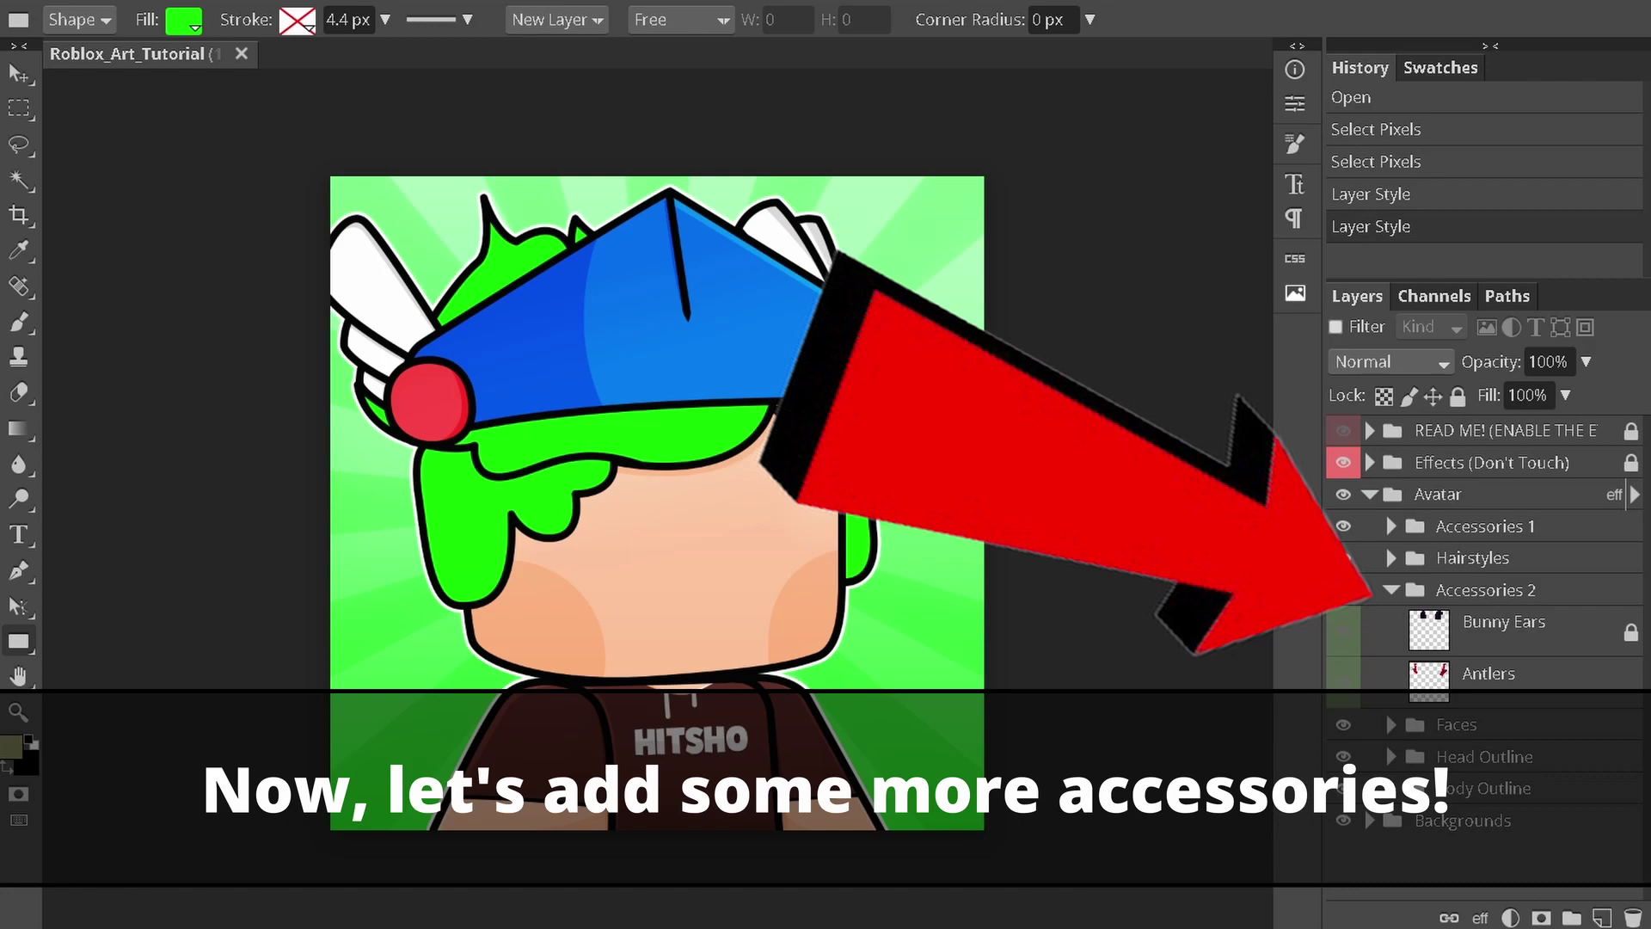
- Preview the Bunny Ears and the Antlers in the Accessories 2 group one at a time, keeping both hidden
left_click(1343, 631)
left_click(1343, 631)
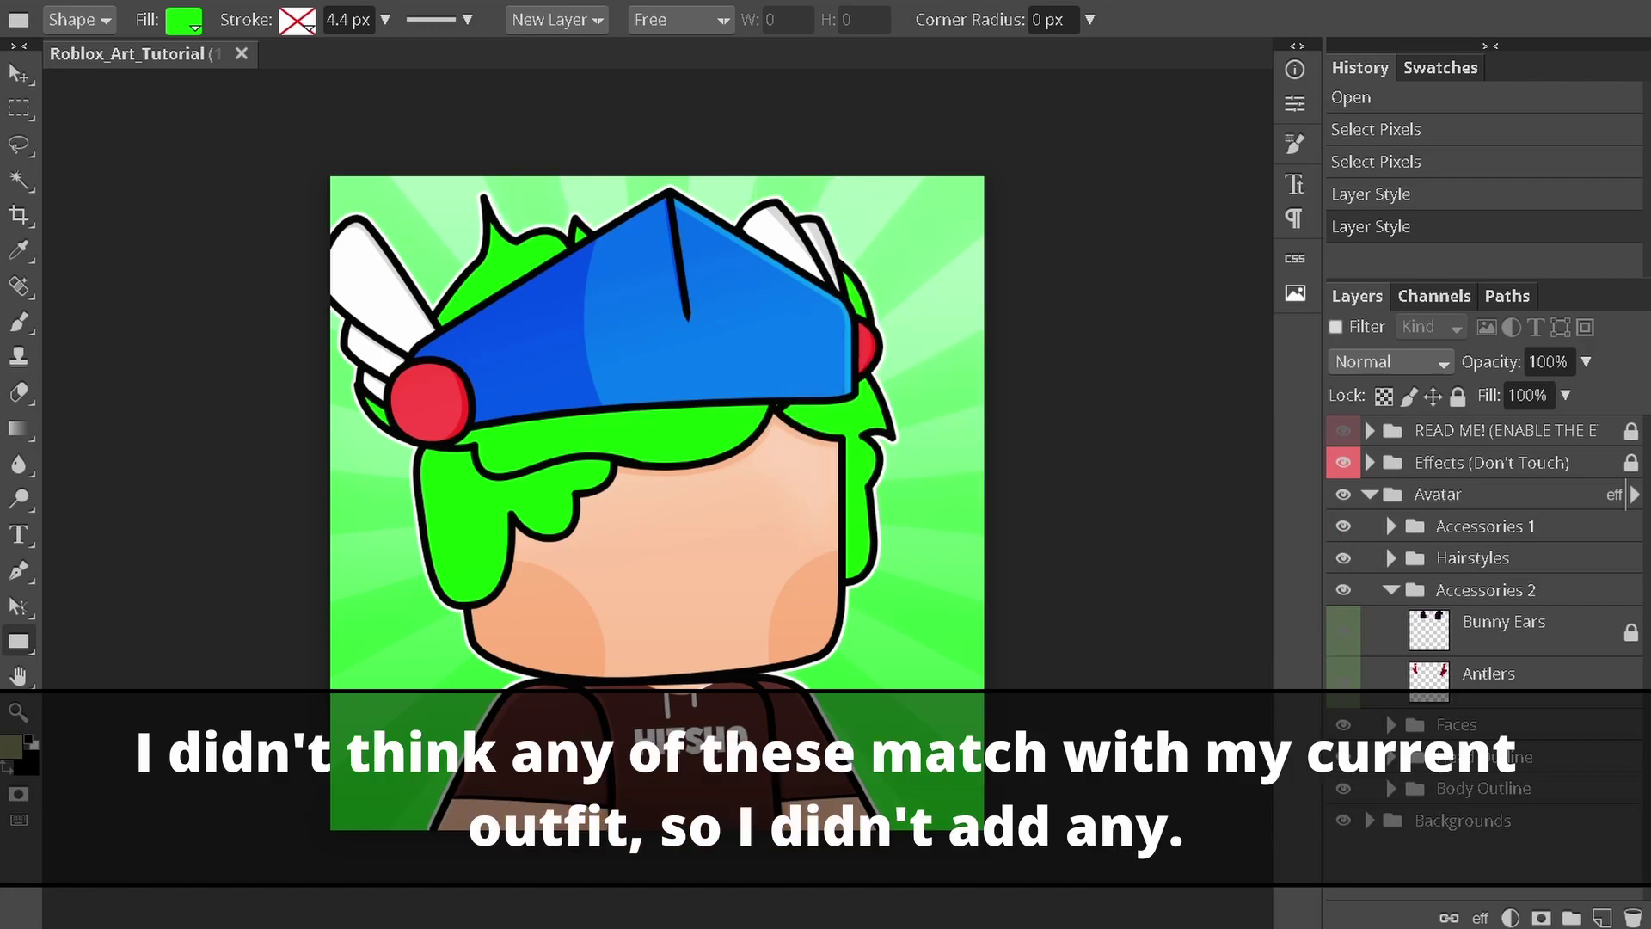
left_click(1343, 681)
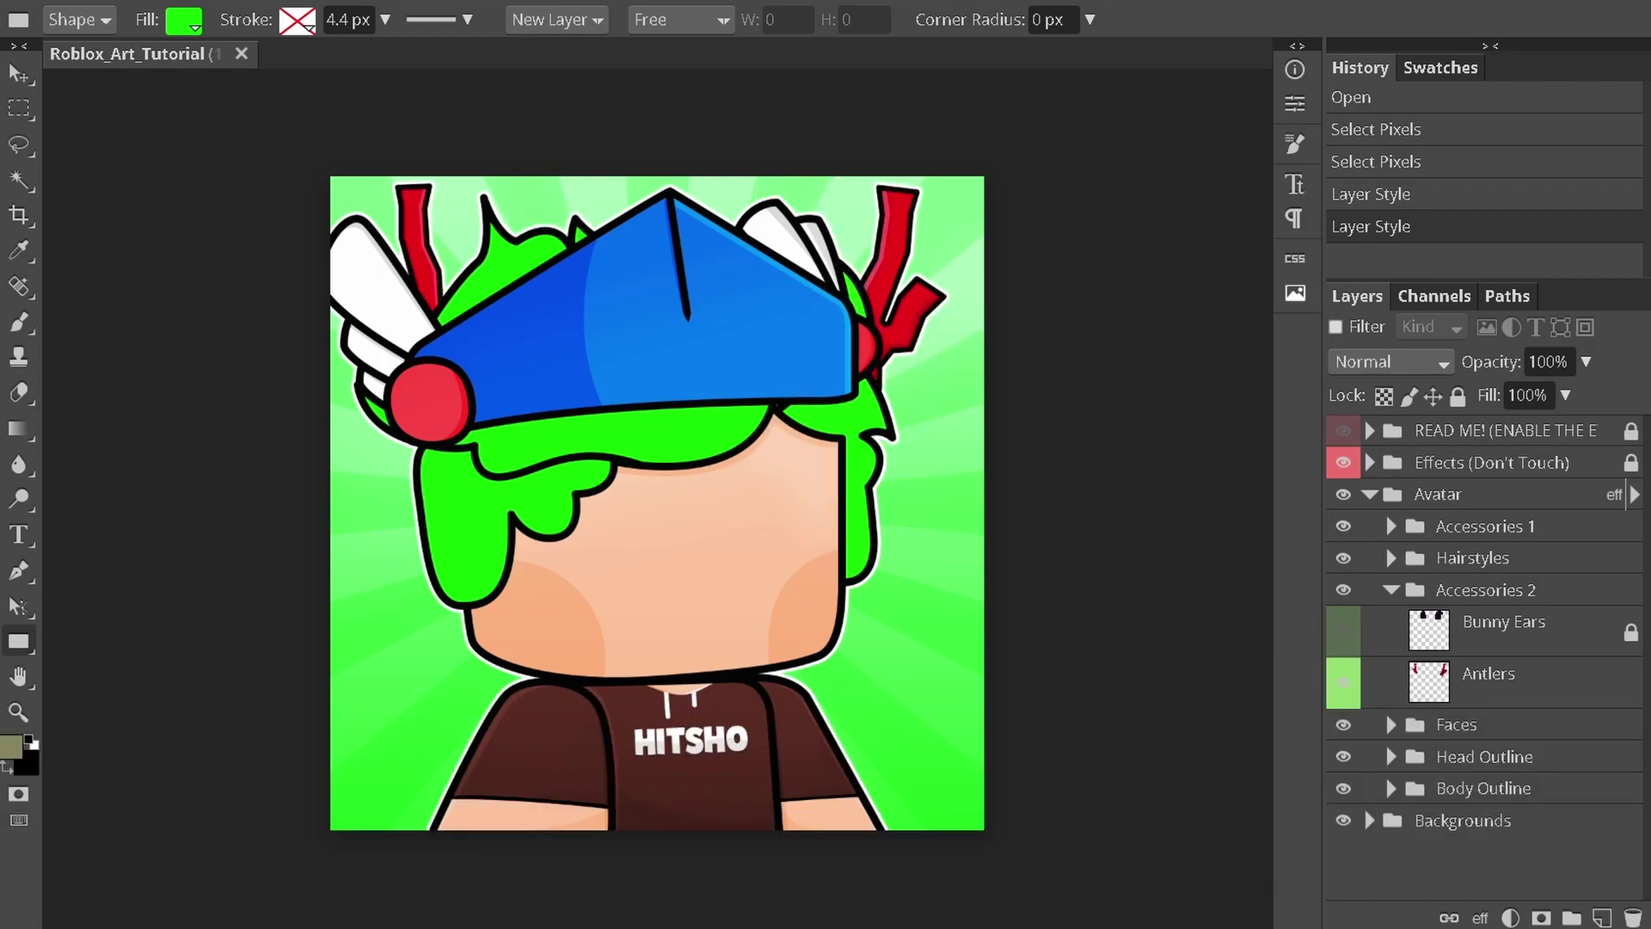
left_click(1343, 682)
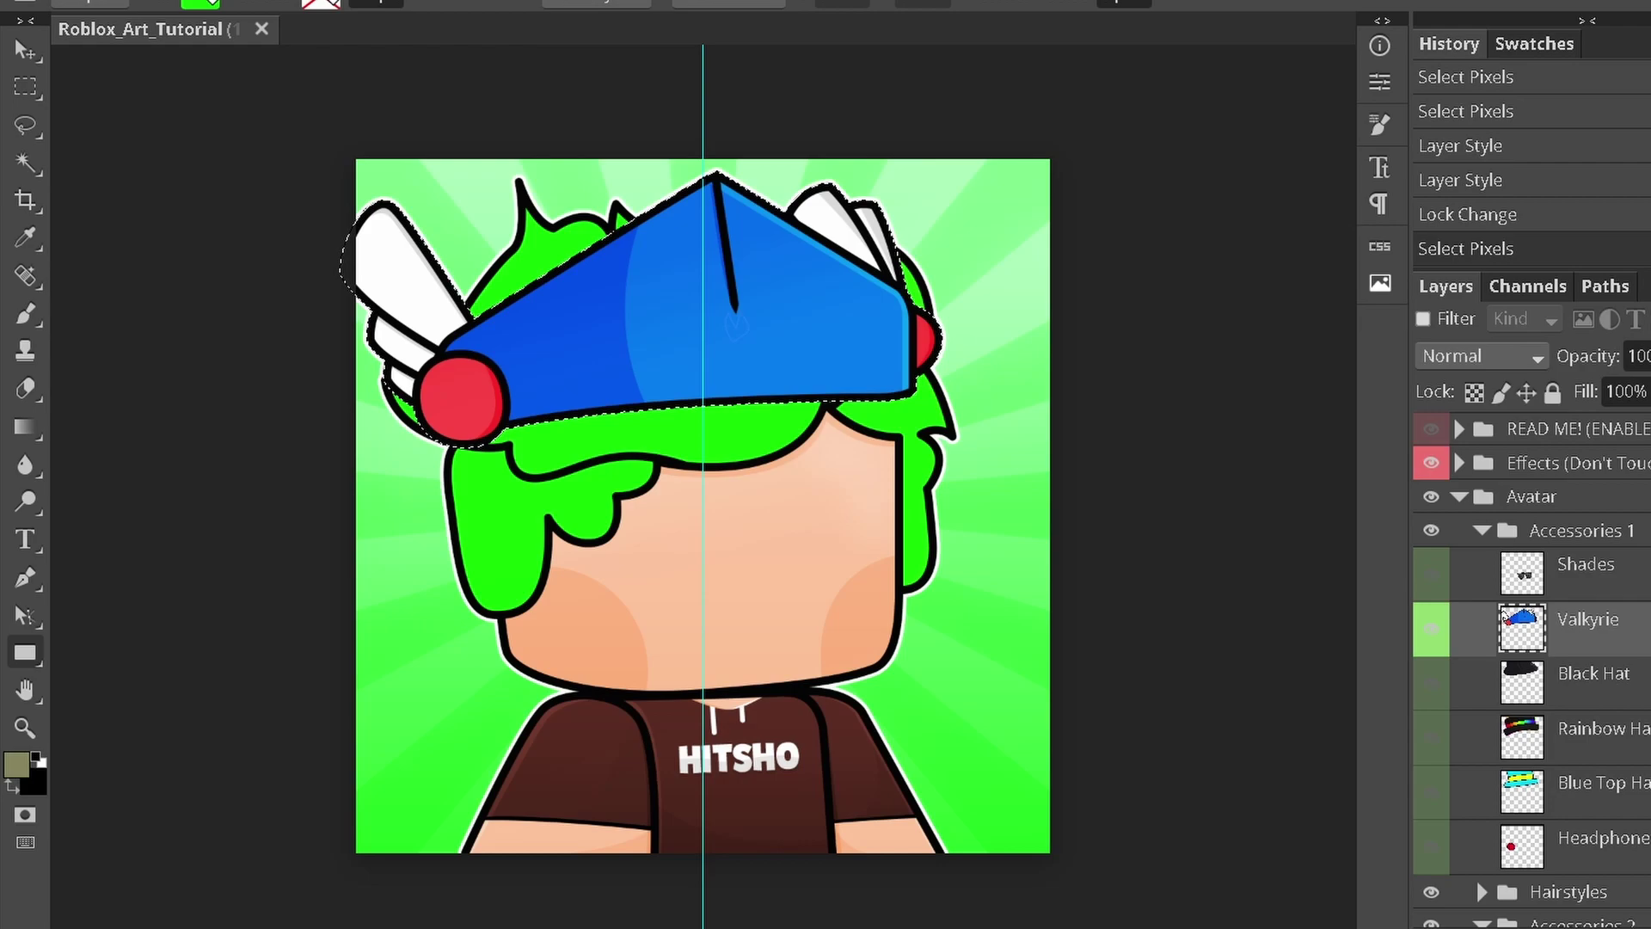
- Move the Valkyrie hat slightly to the right on the avatar's head
mouse_move(688, 334)
left_mouse_down()
mouse_move(732, 342)
mouse_move(708, 333)
left_mouse_up()
key("Right")
key("Right")
key("Right")
key("Right")
key("Right")
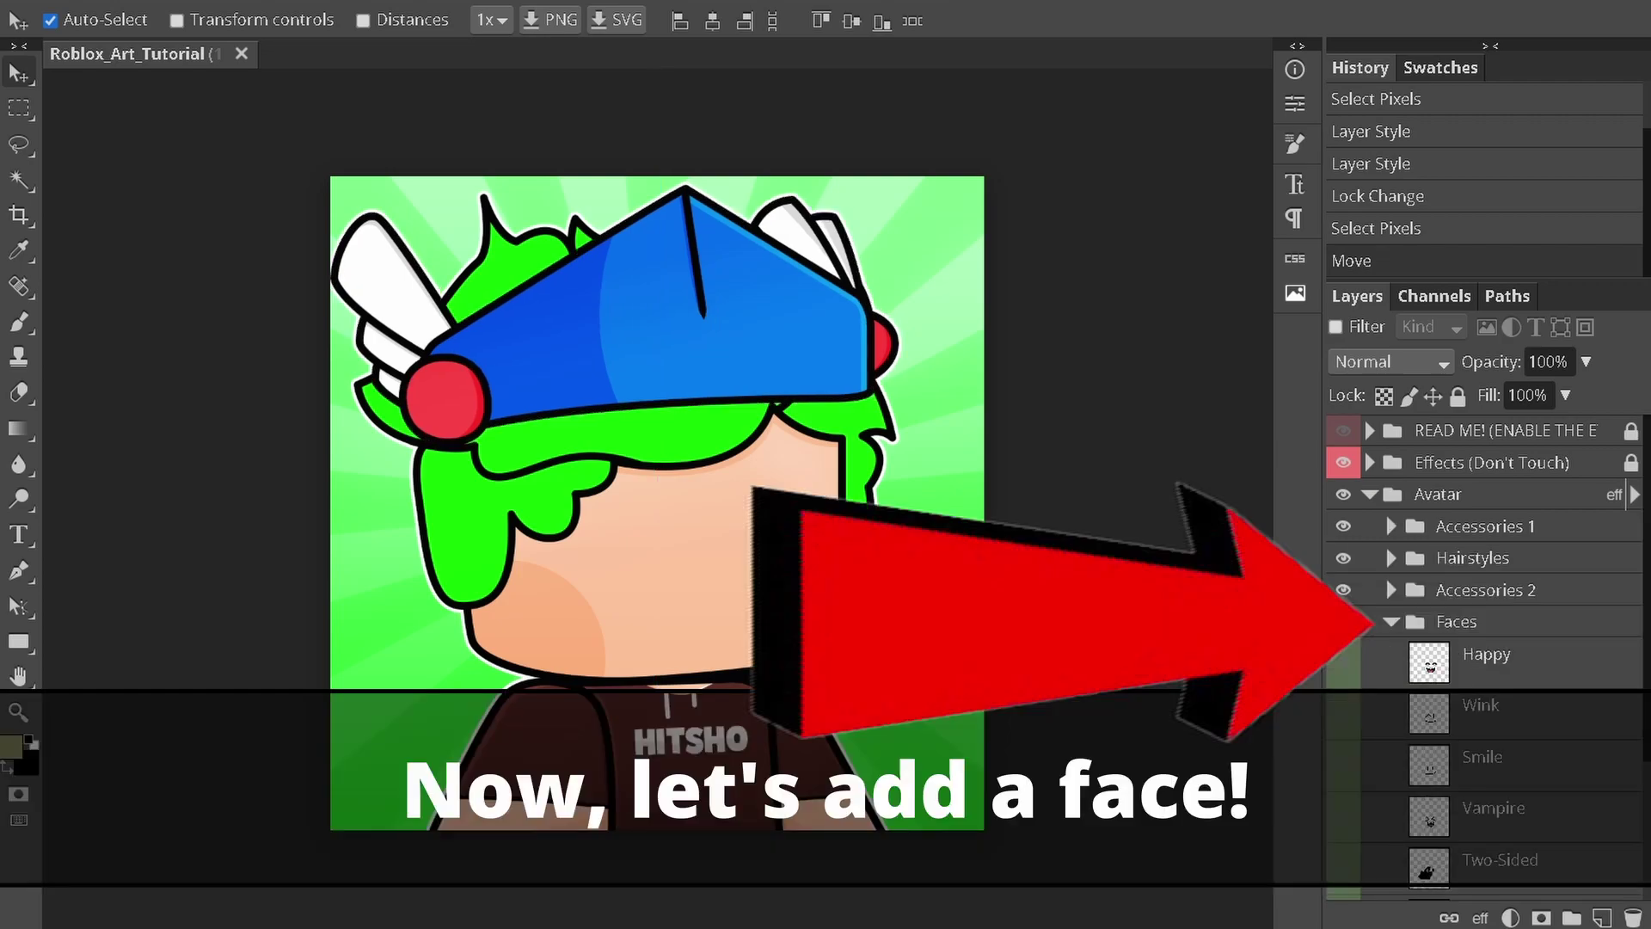
- Preview the Happy, Wink, Smile, Vampire, Two-Sided and Super Happy Face layers one at a time and keep only Happy visible
left_click(1344, 662)
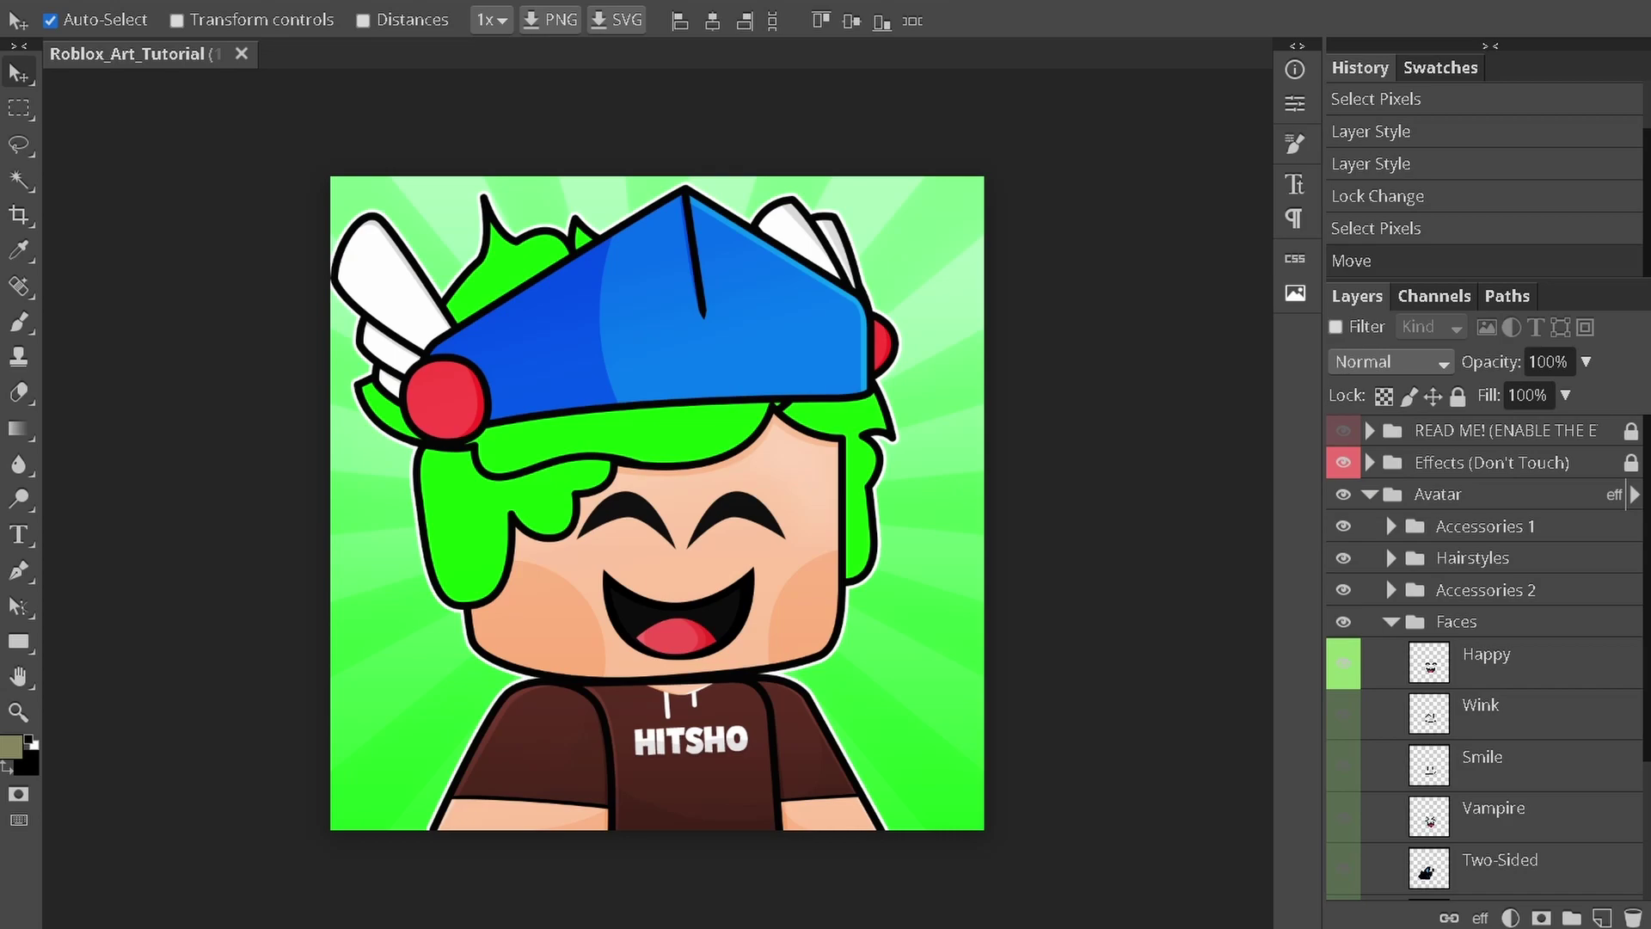
left_click(1344, 662)
left_click(1343, 712)
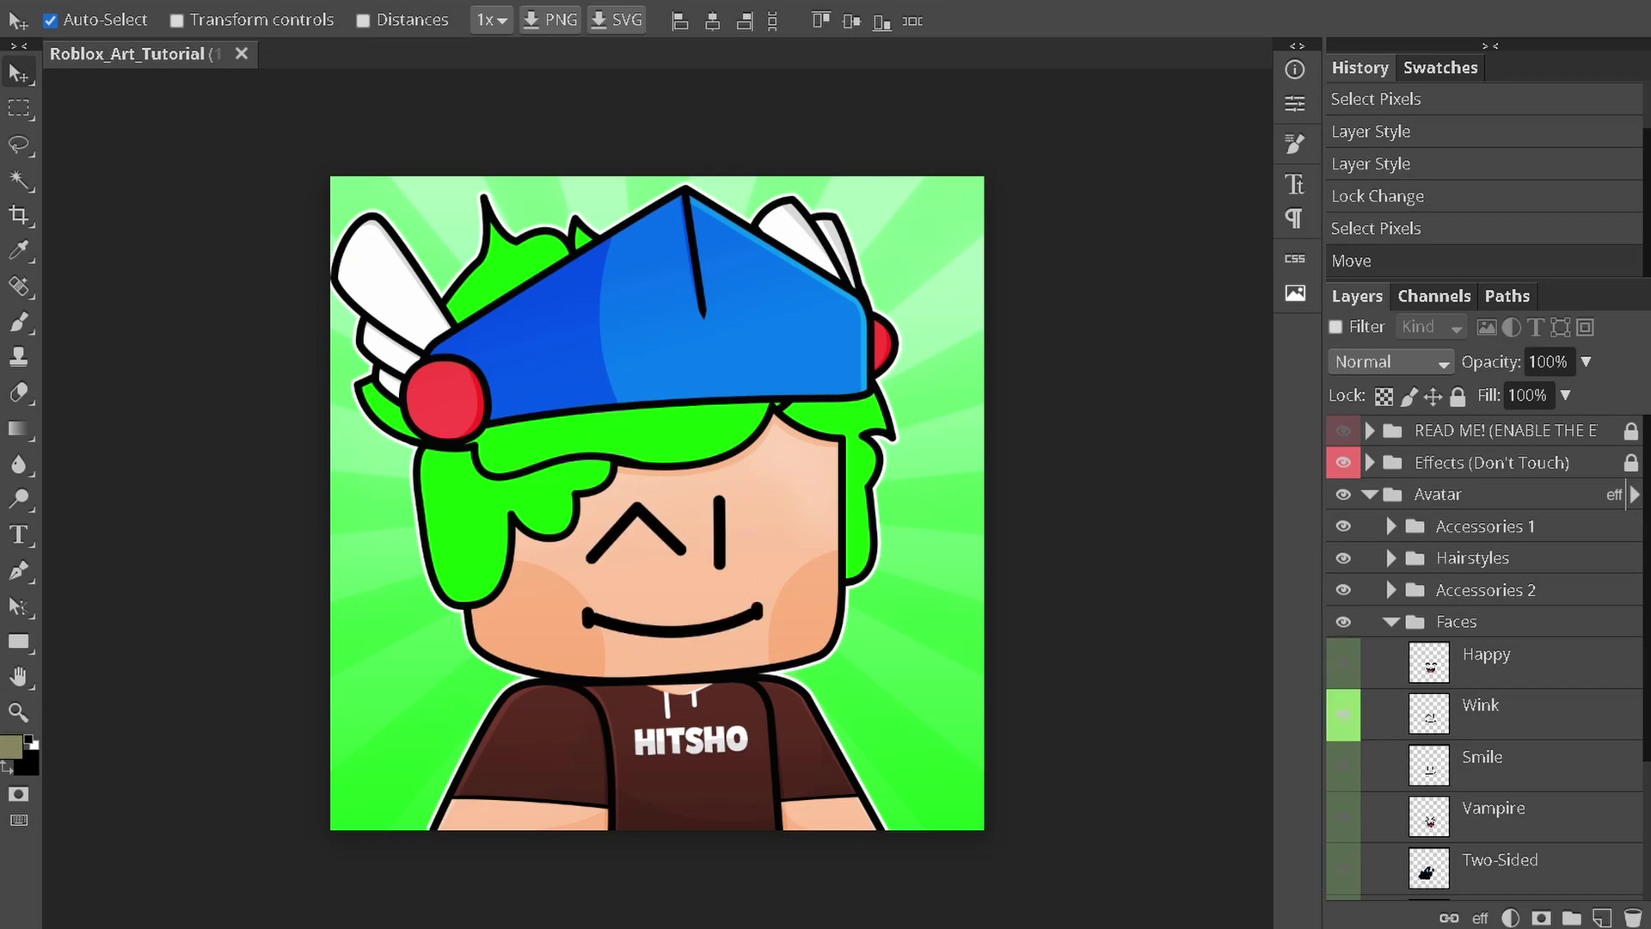
left_click(1343, 713)
left_click(1343, 764)
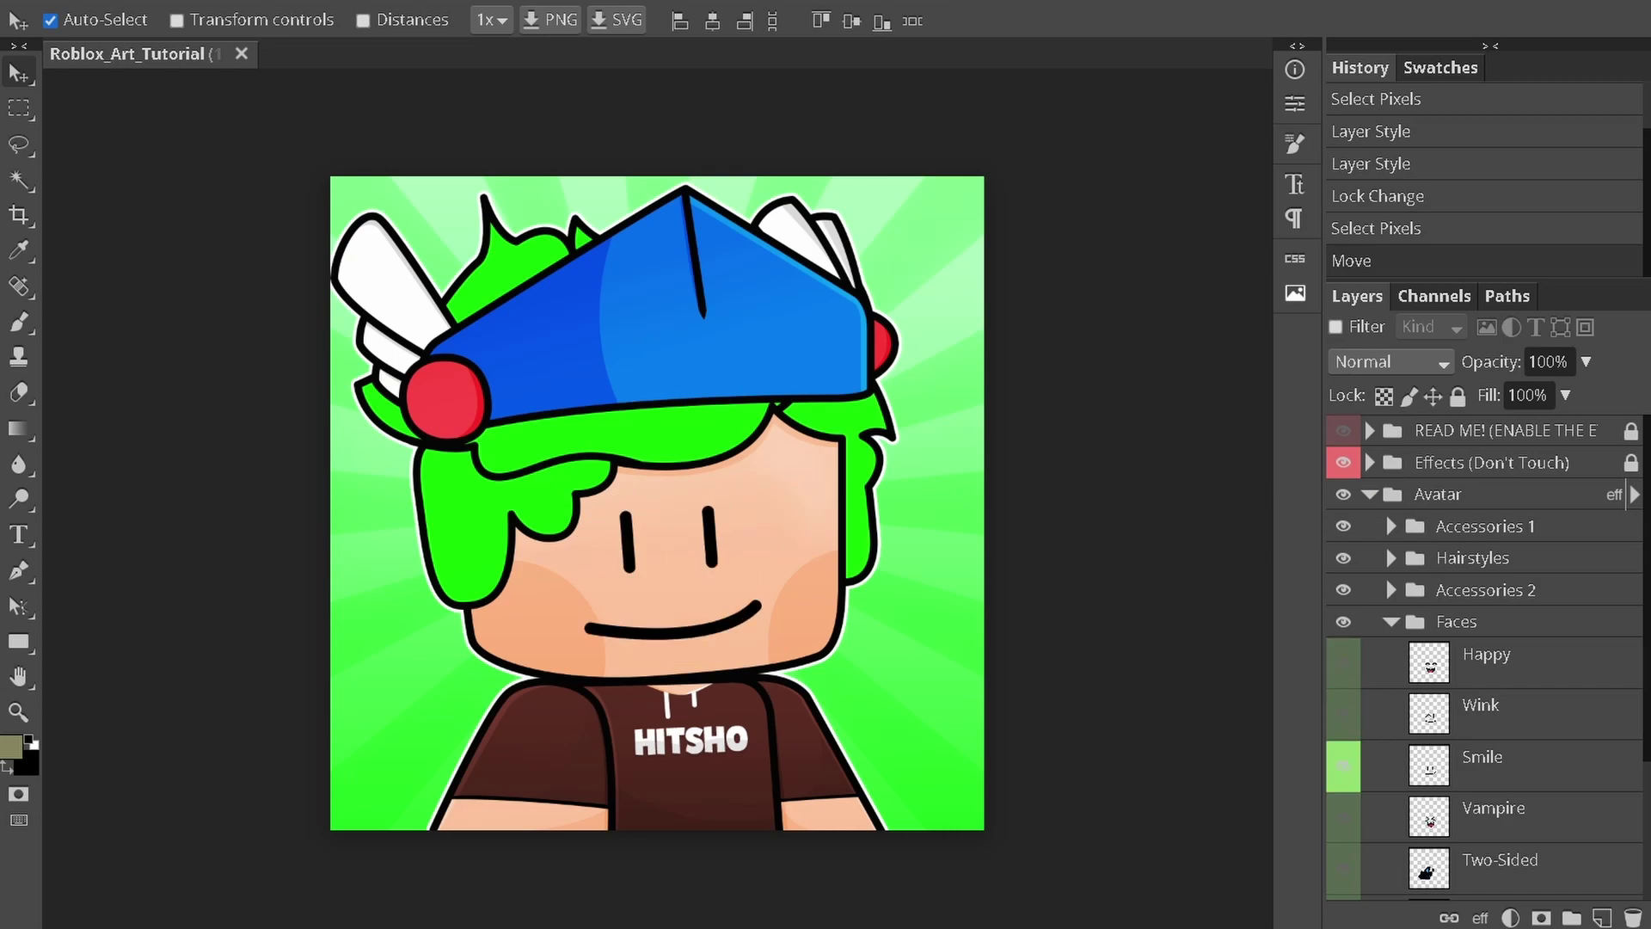
left_click(1343, 766)
left_click(1343, 816)
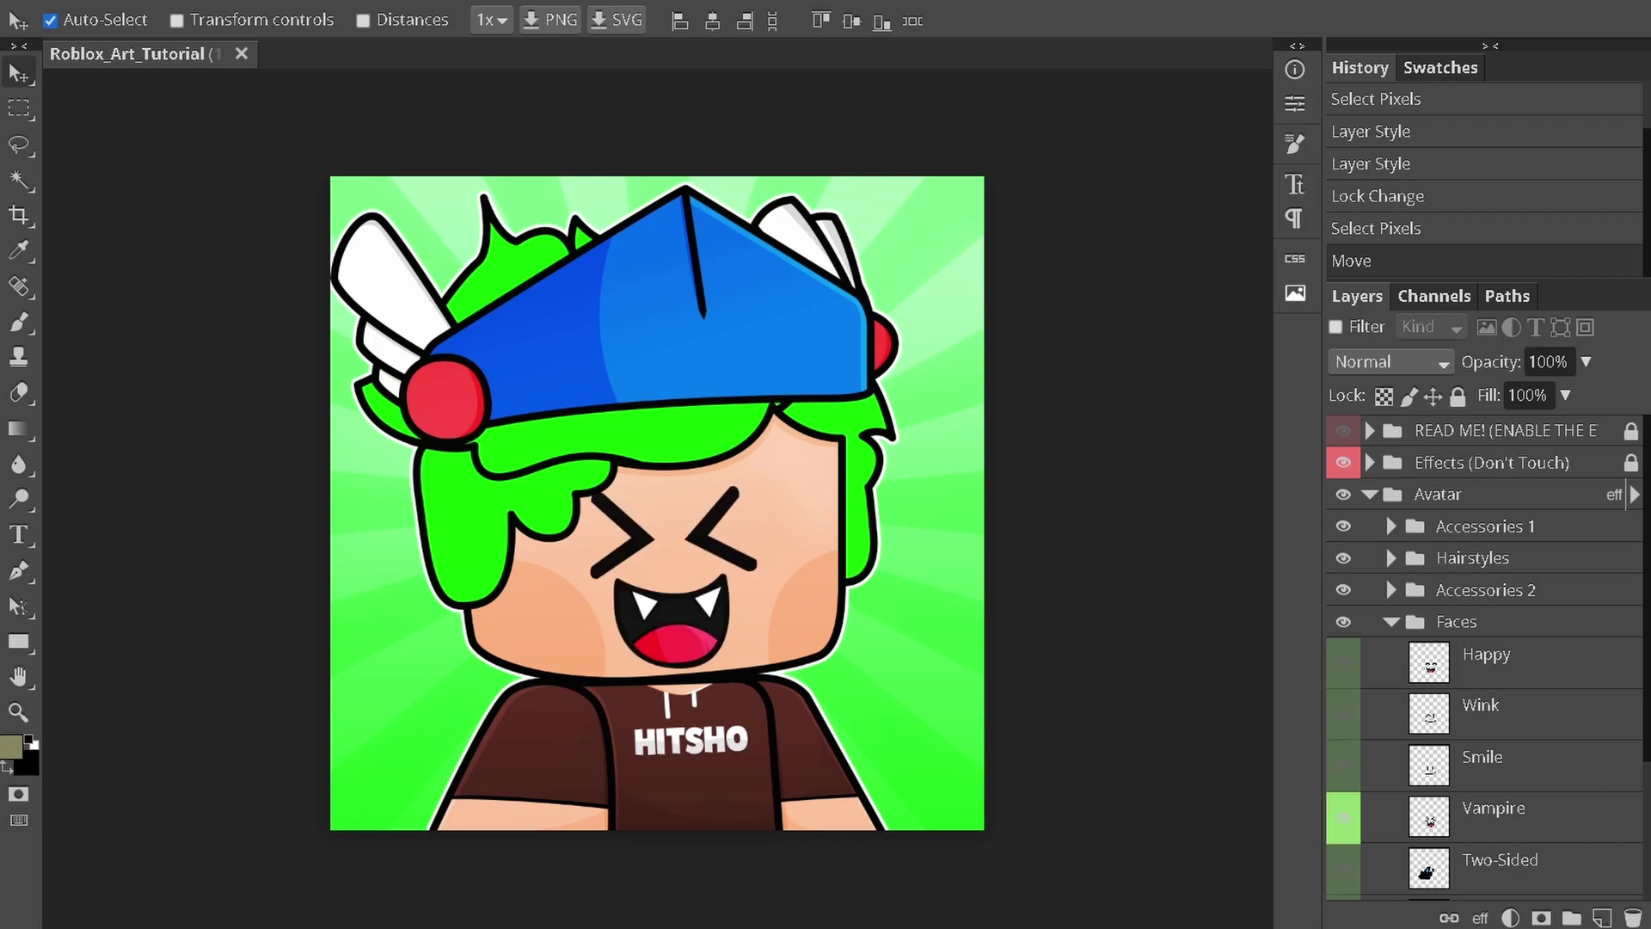
left_click(1343, 817)
left_click(1344, 869)
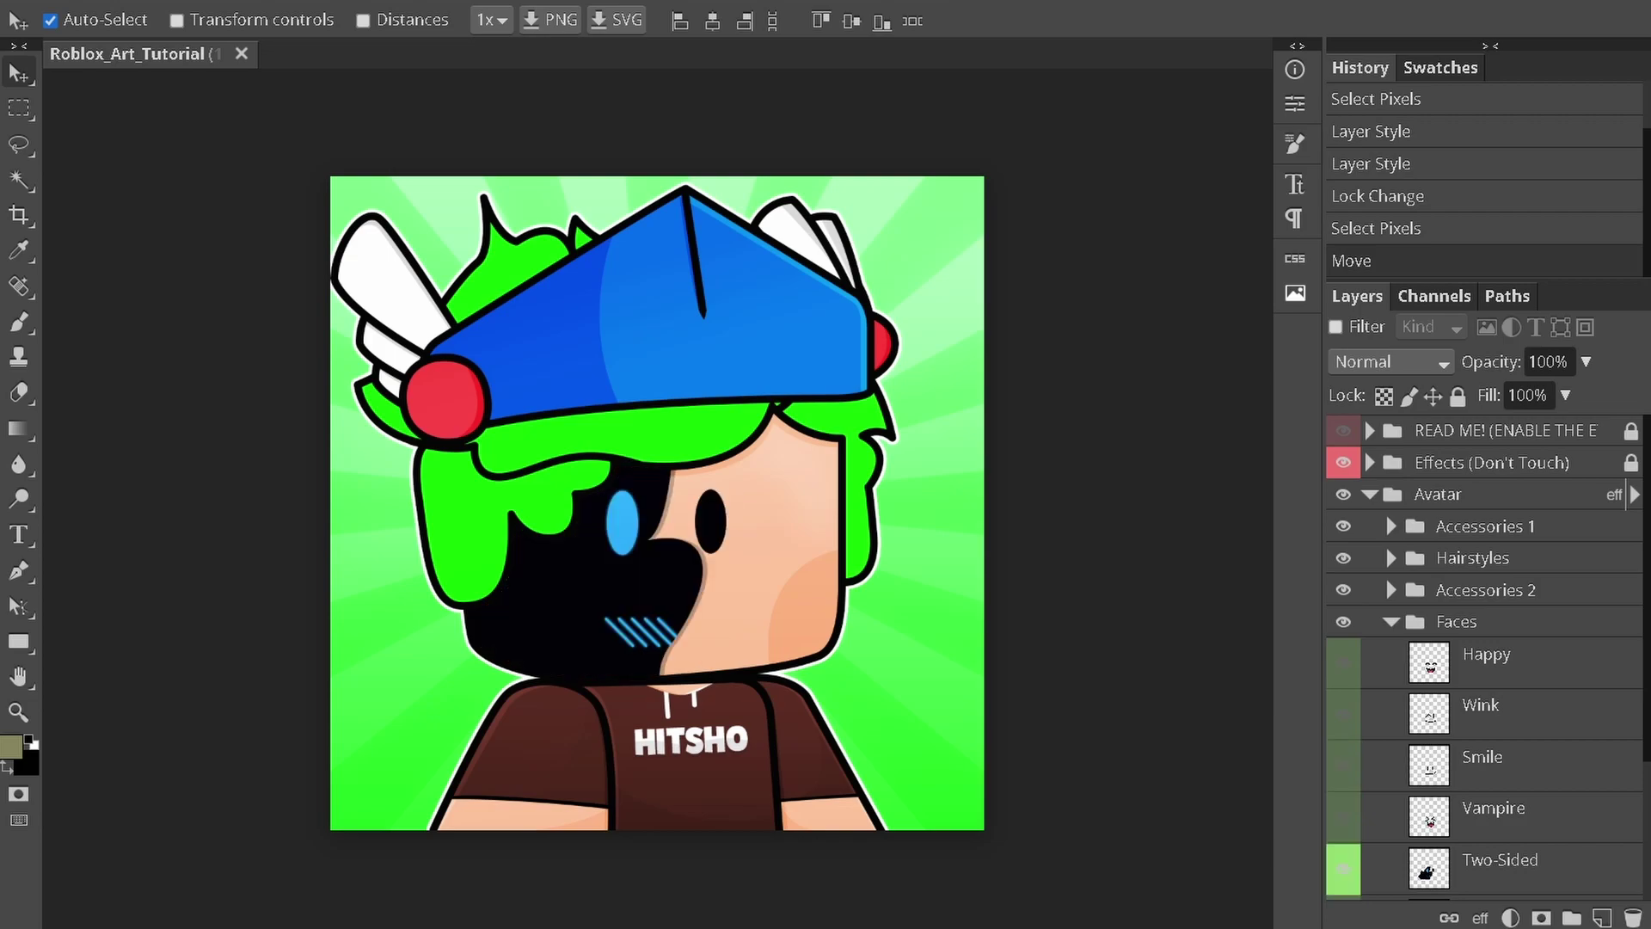
left_click(1343, 868)
scroll(1343, 868, "down", 3)
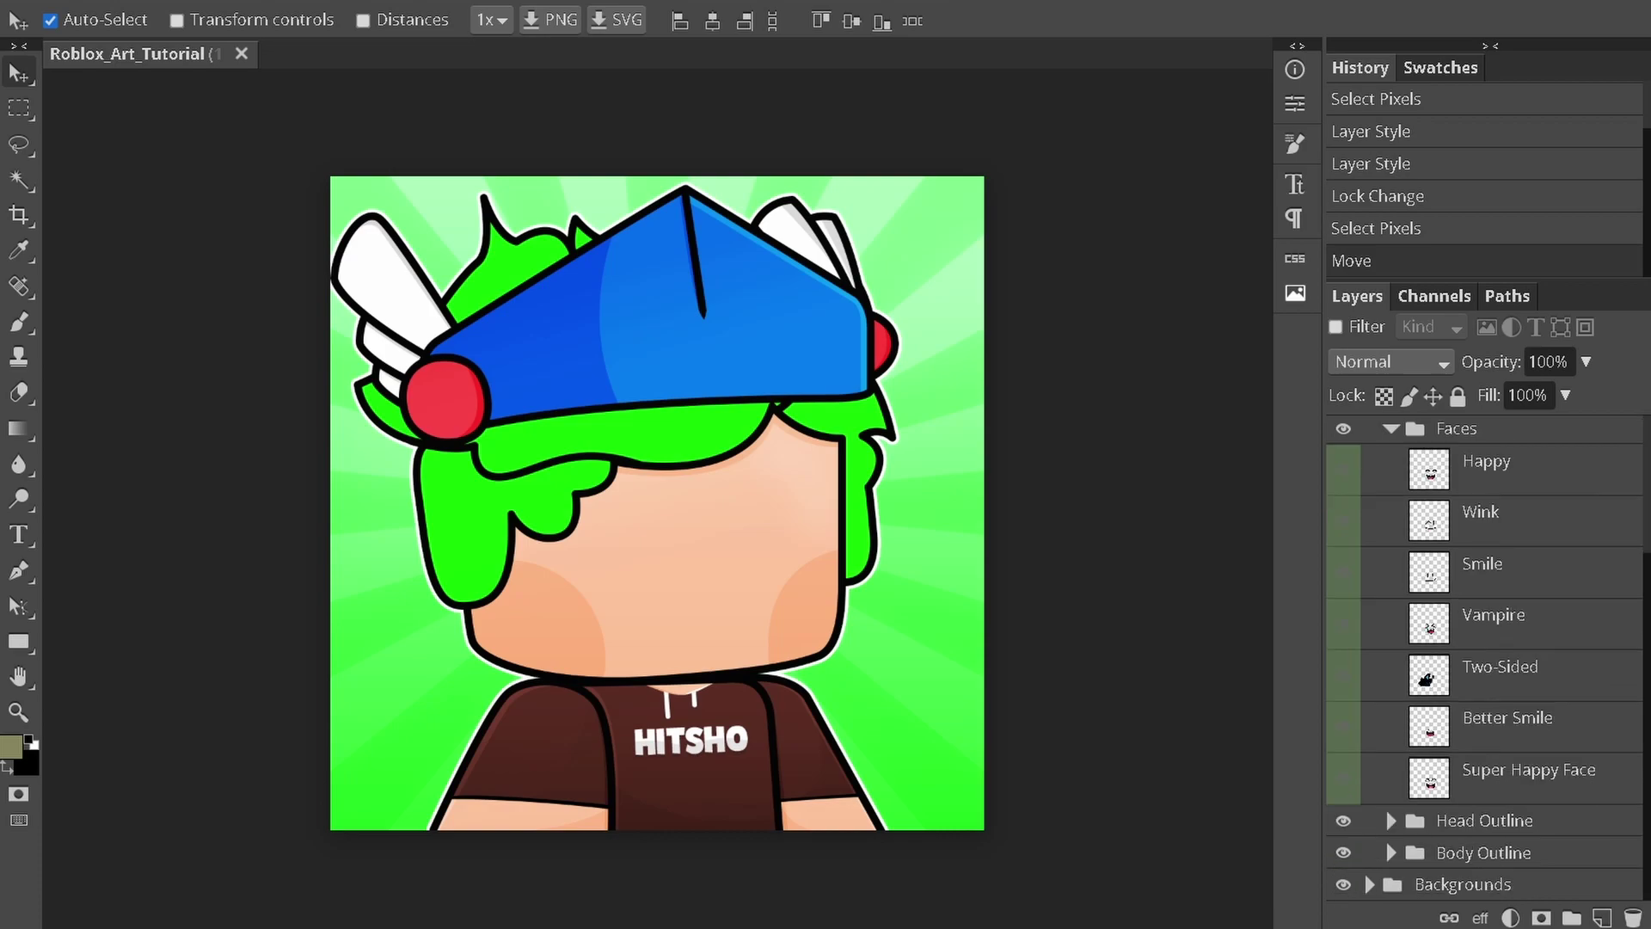
left_click(1343, 779)
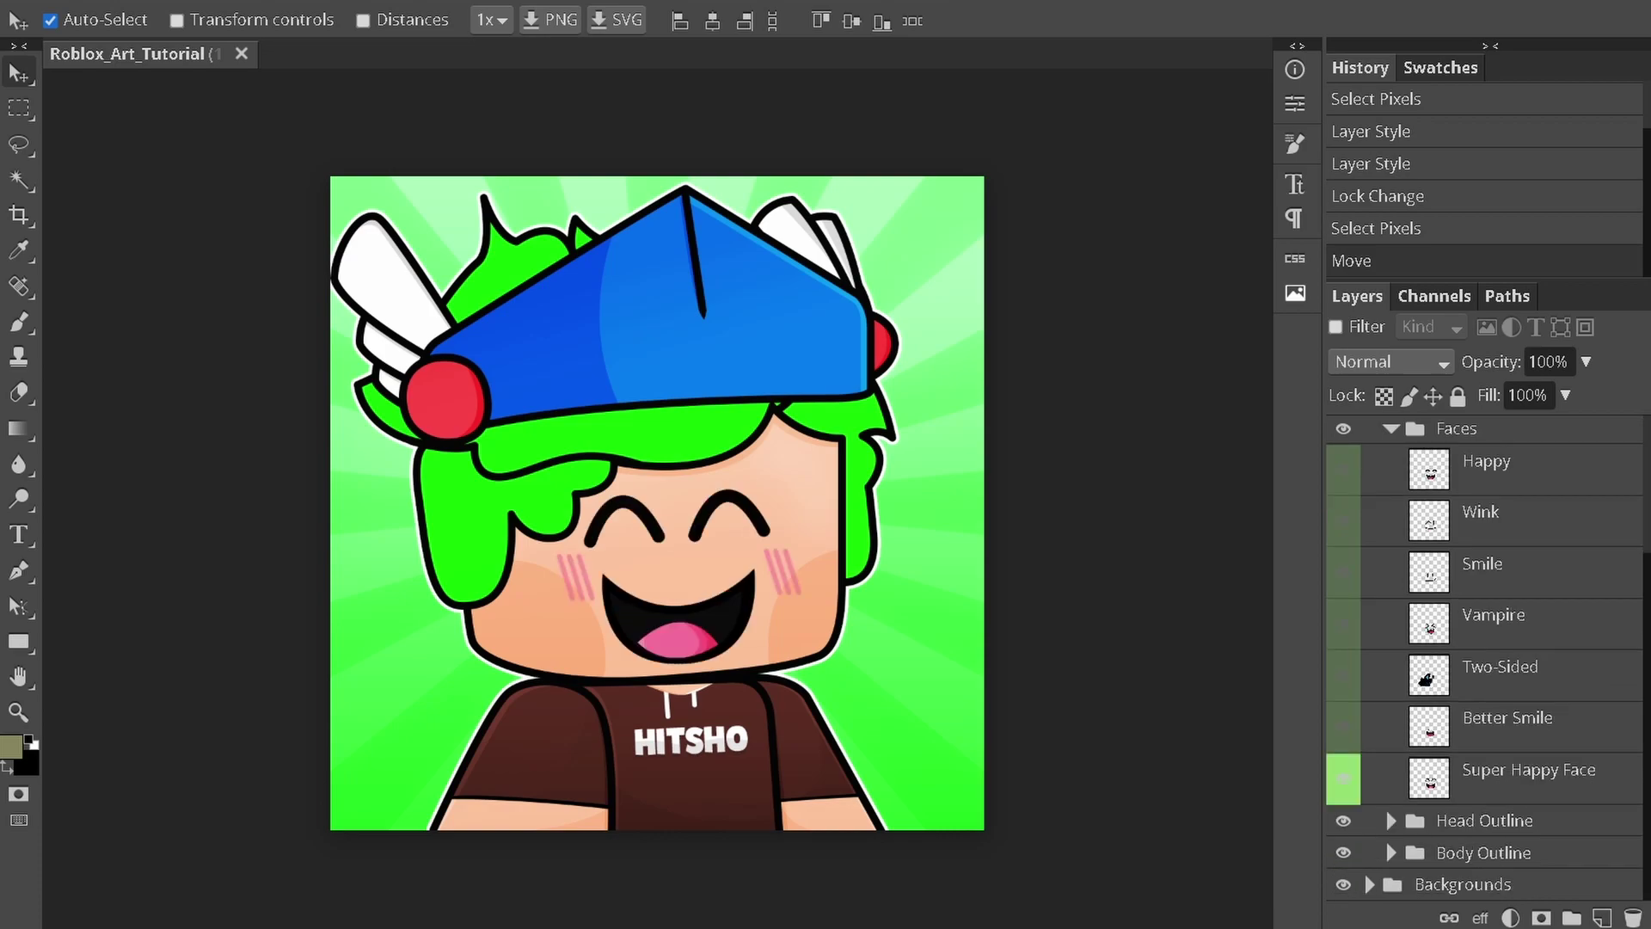
left_click(1343, 778)
scroll(1487, 658, "up", 3)
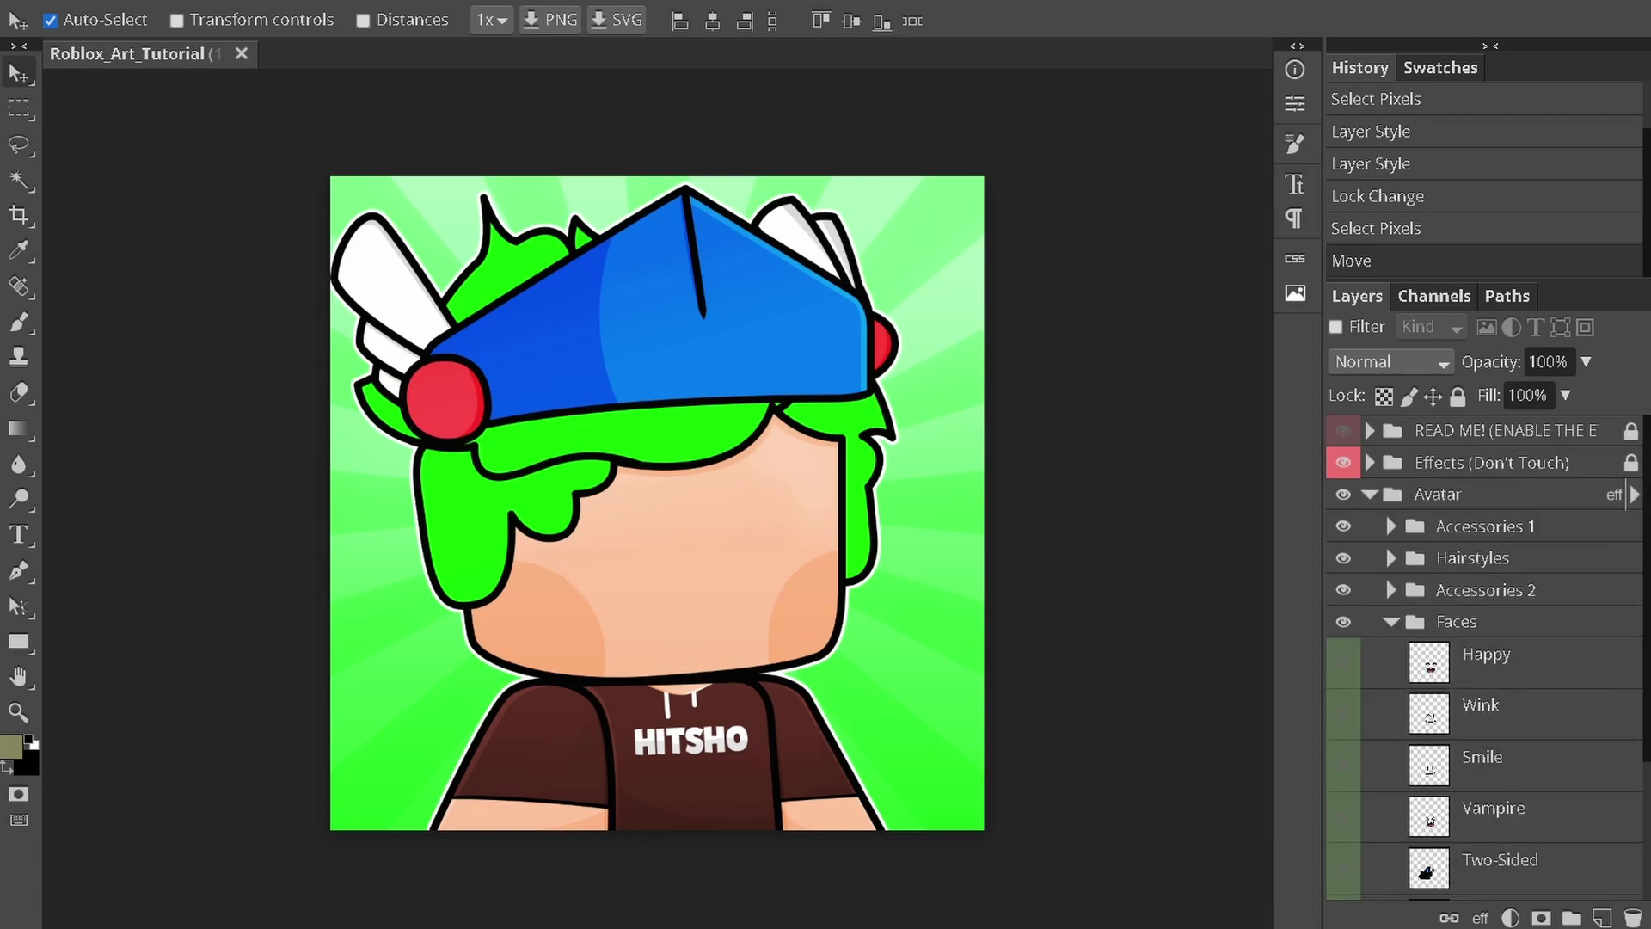
left_click(1343, 662)
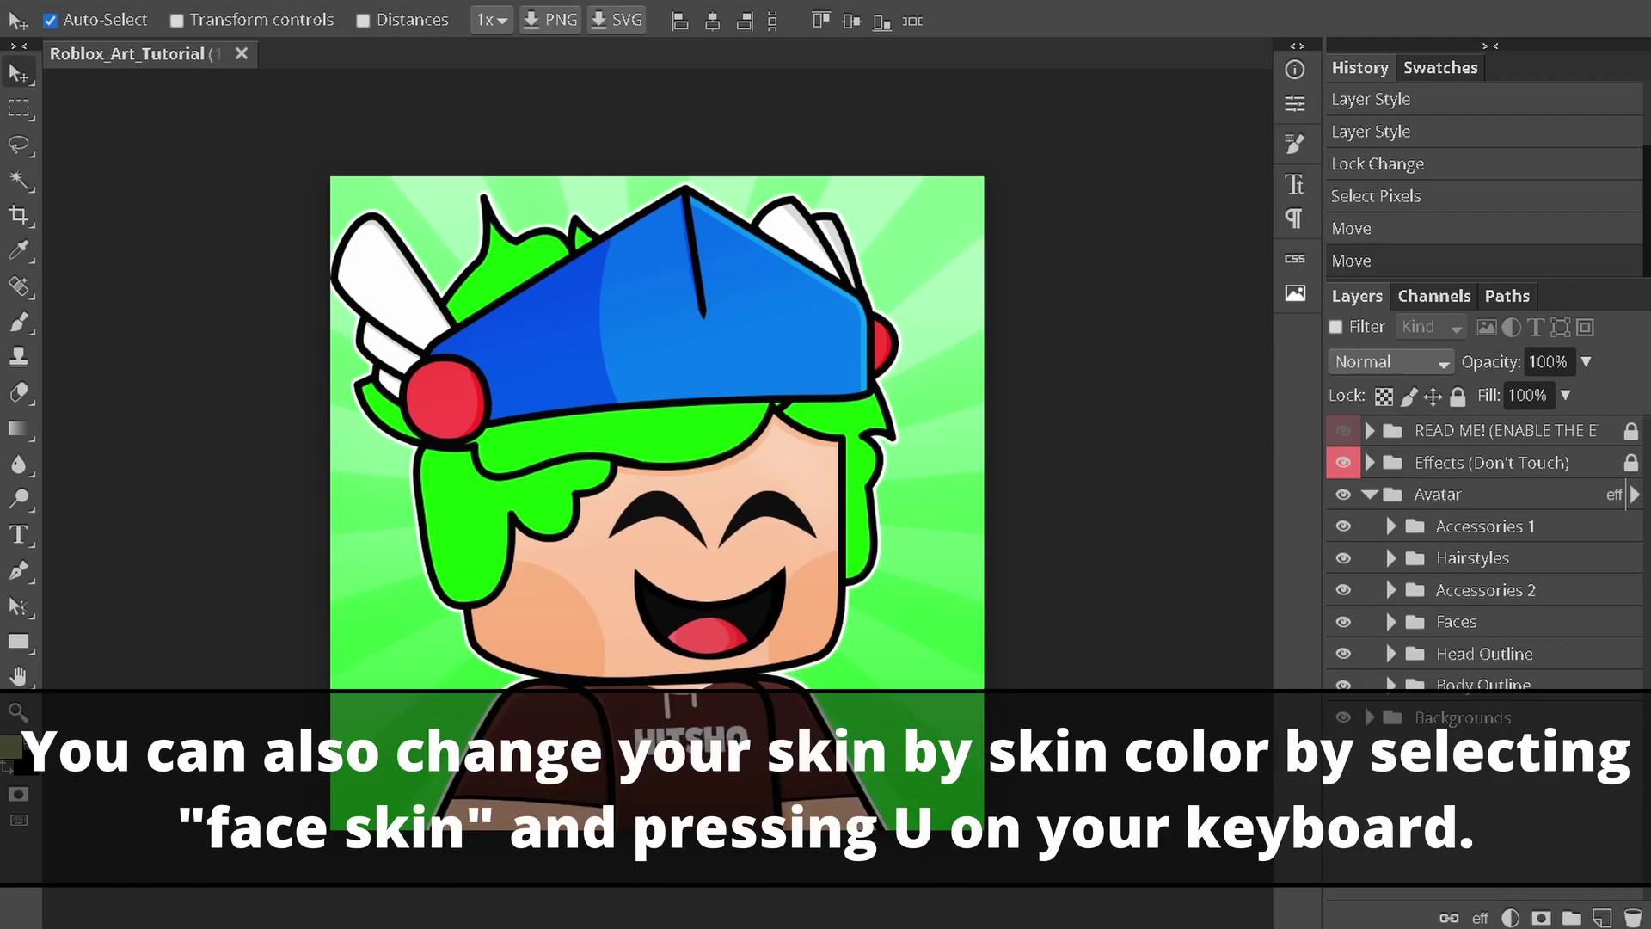
- Try a darker tan fill (cb9670) on the Face skin layer in the Head Outline group
left_click(1497, 745)
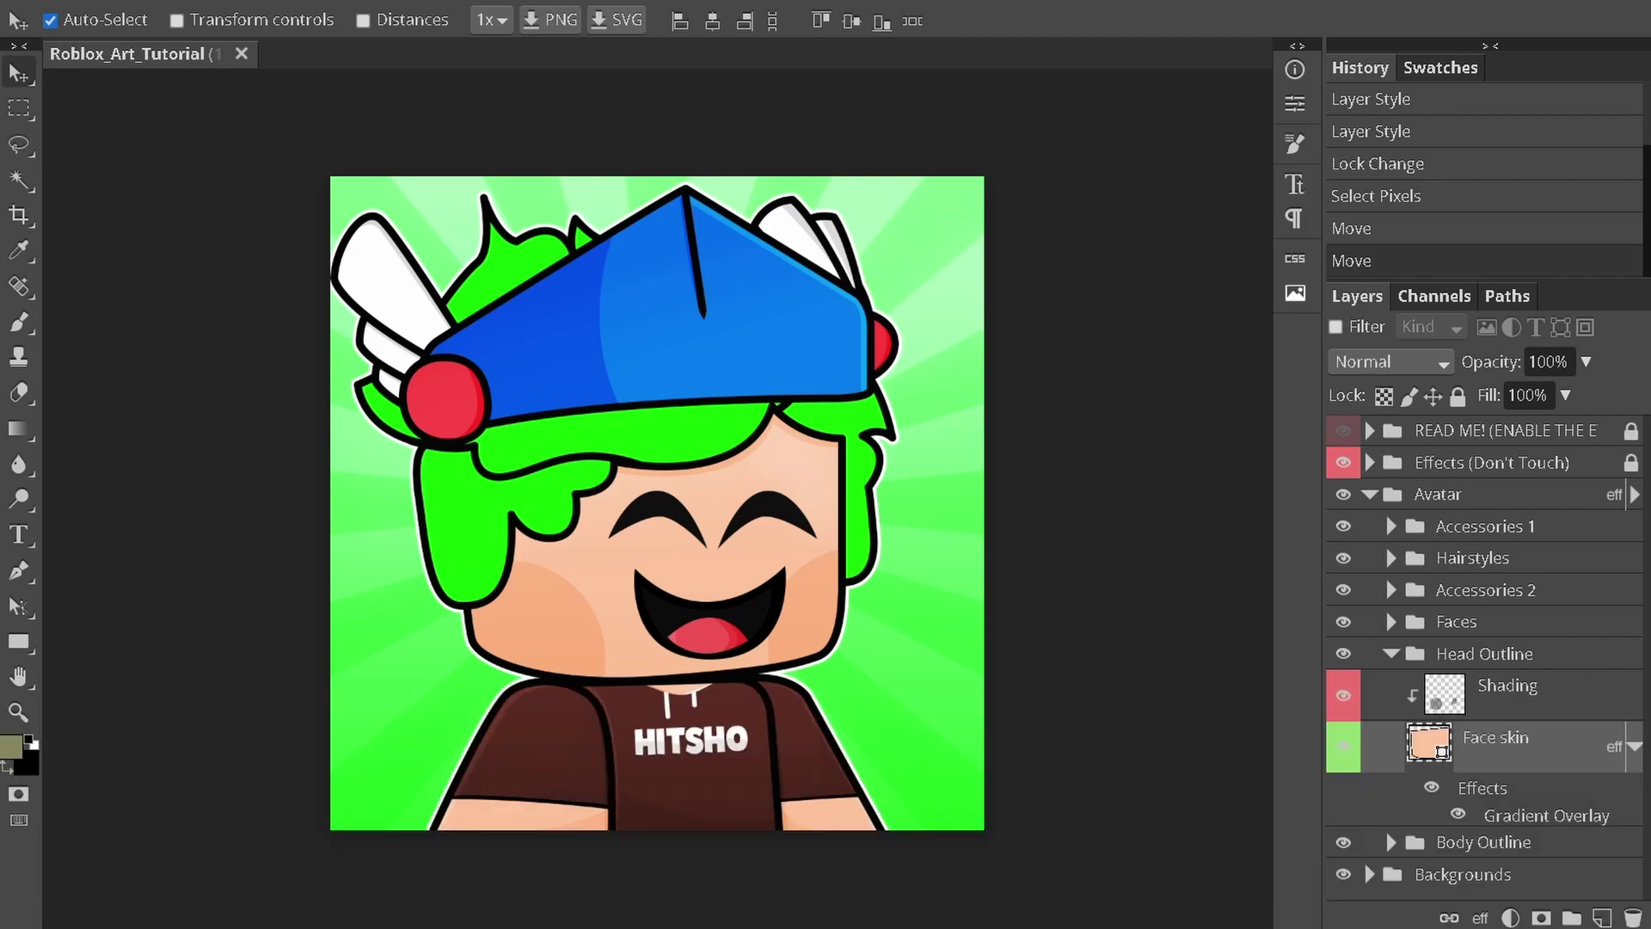
key("u")
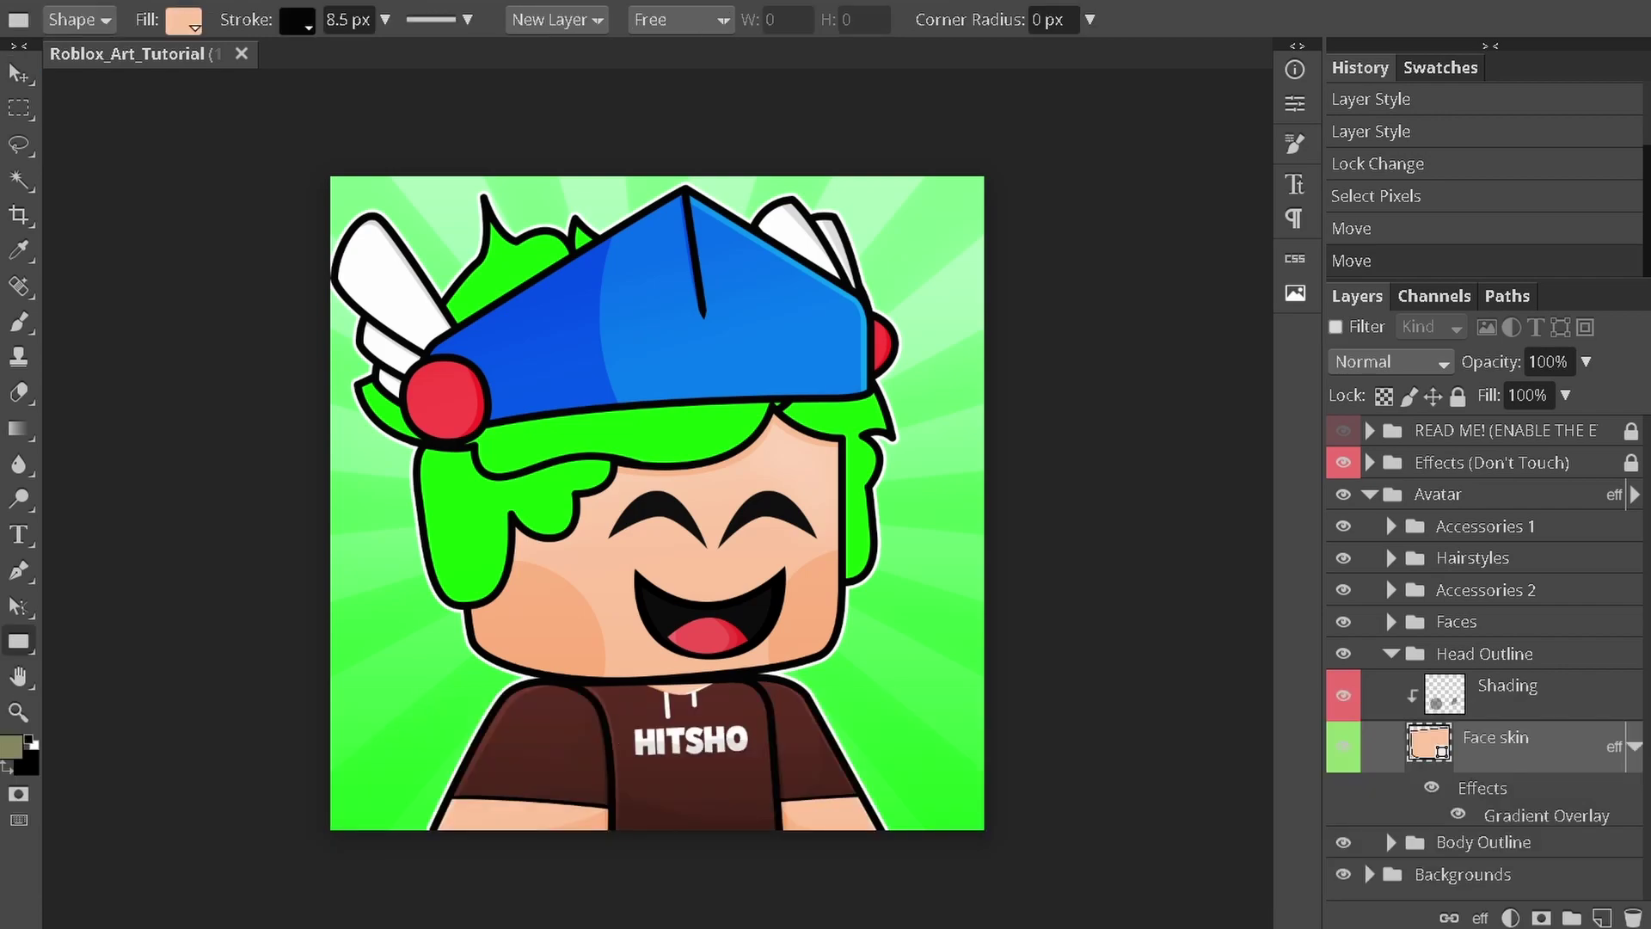
left_click(183, 20)
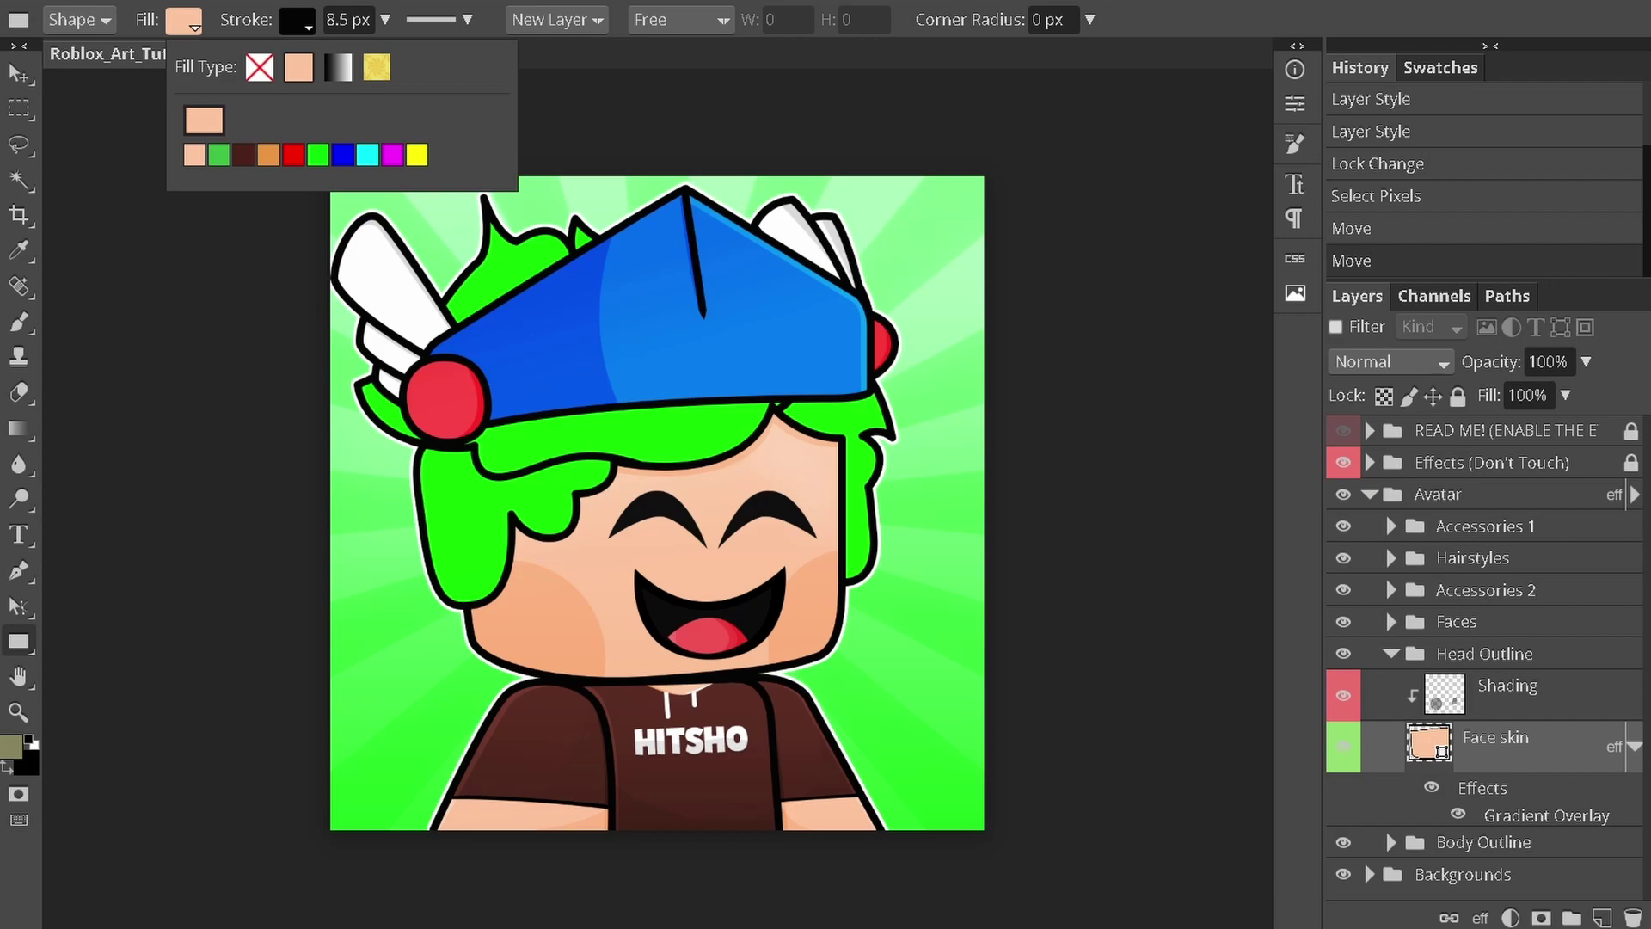
left_click(204, 120)
left_click_drag(306, 203, 325, 264)
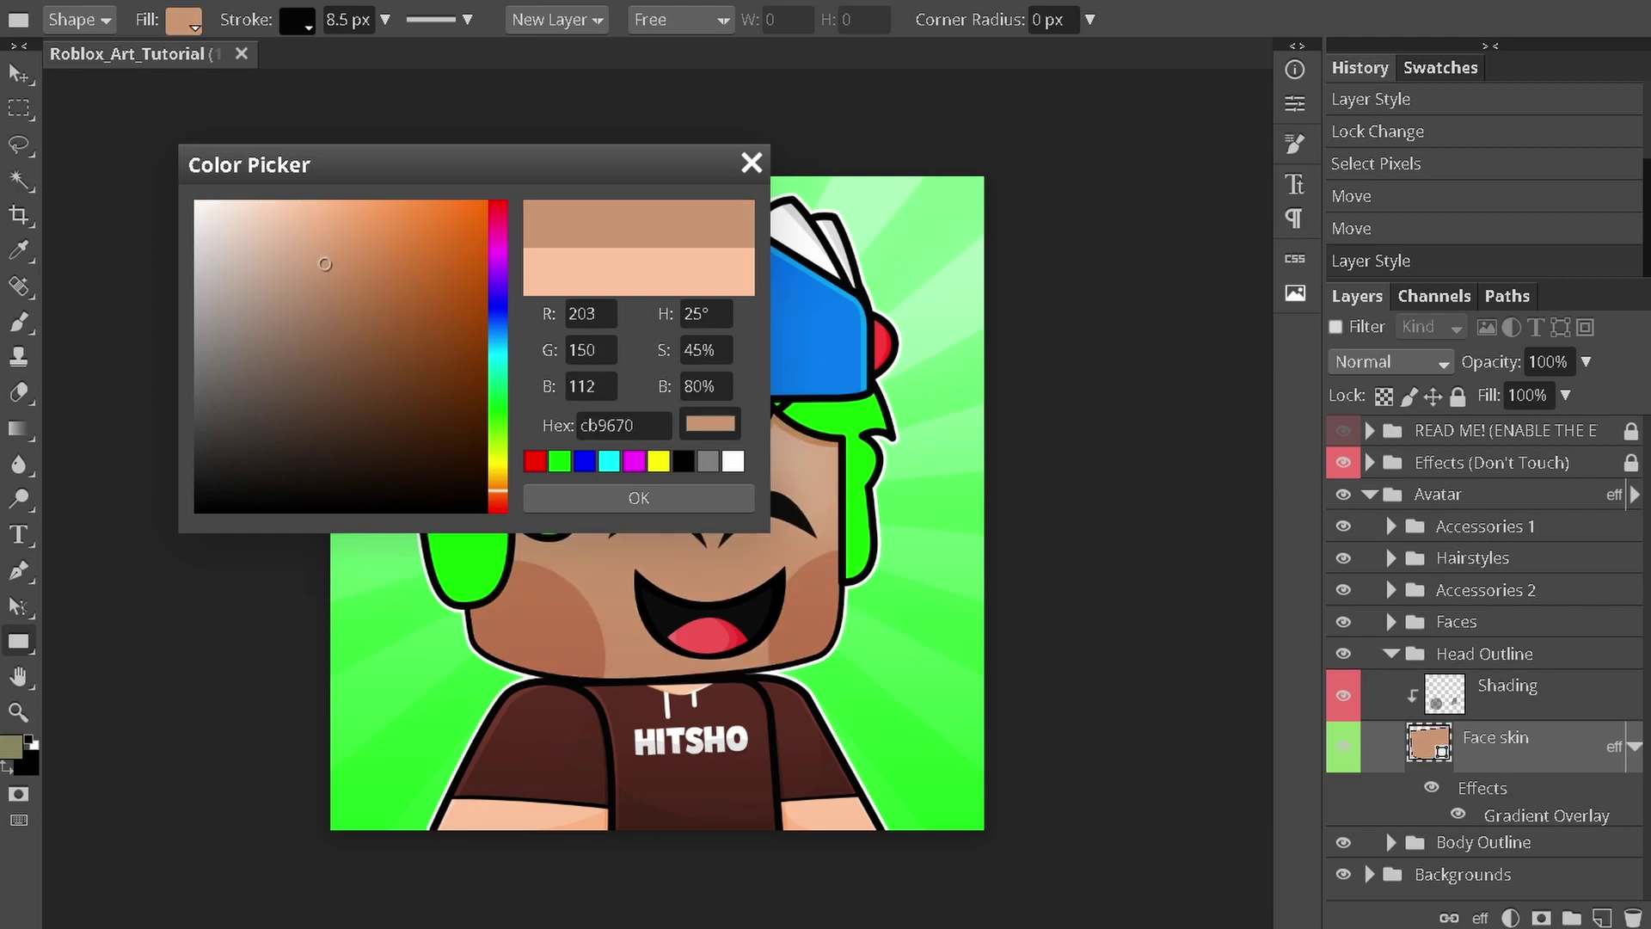
key("Escape")
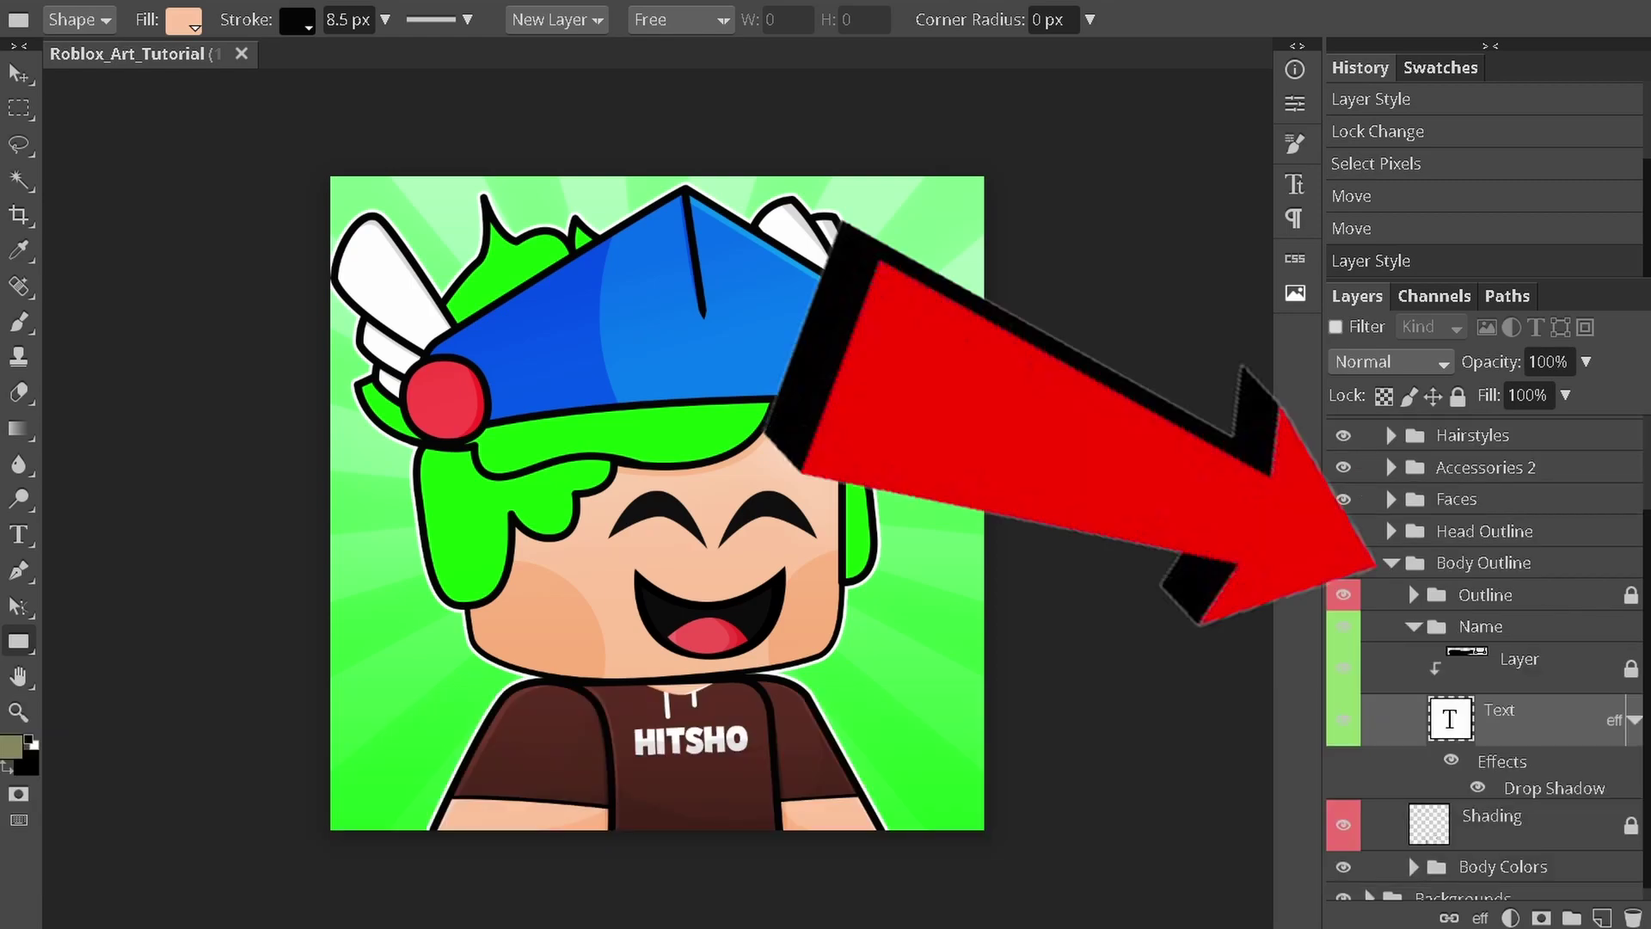
- Replace the name text on the shirt with RAYZUR and centre it on the chest
double_click(1450, 719)
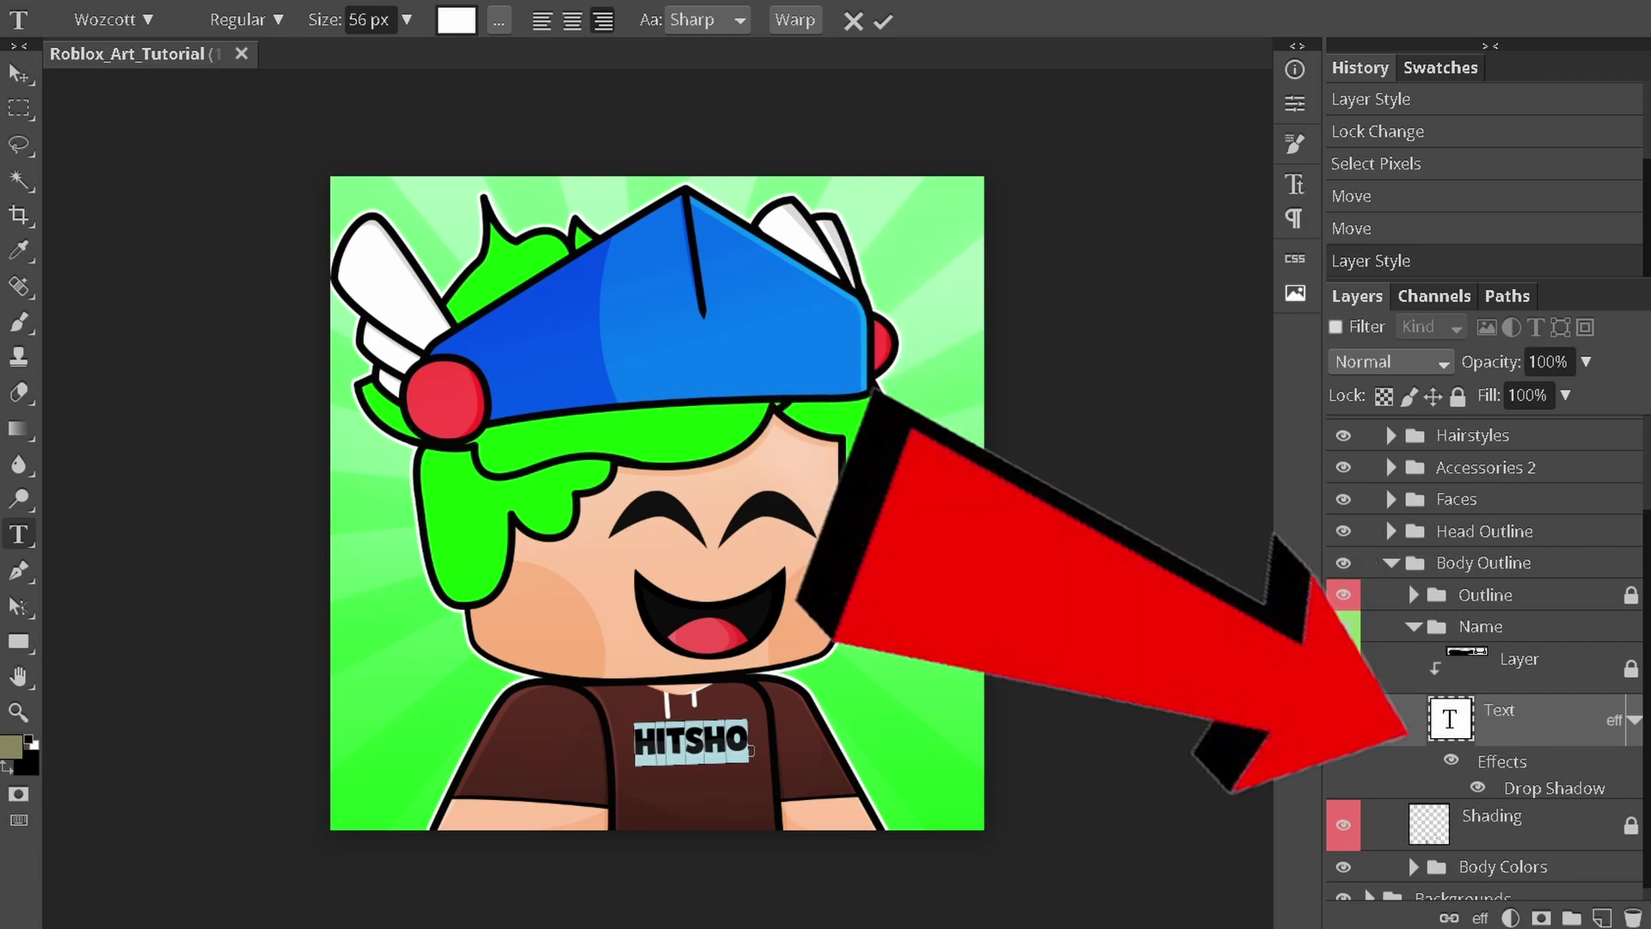
key("BackSpace")
type("RAYZUR")
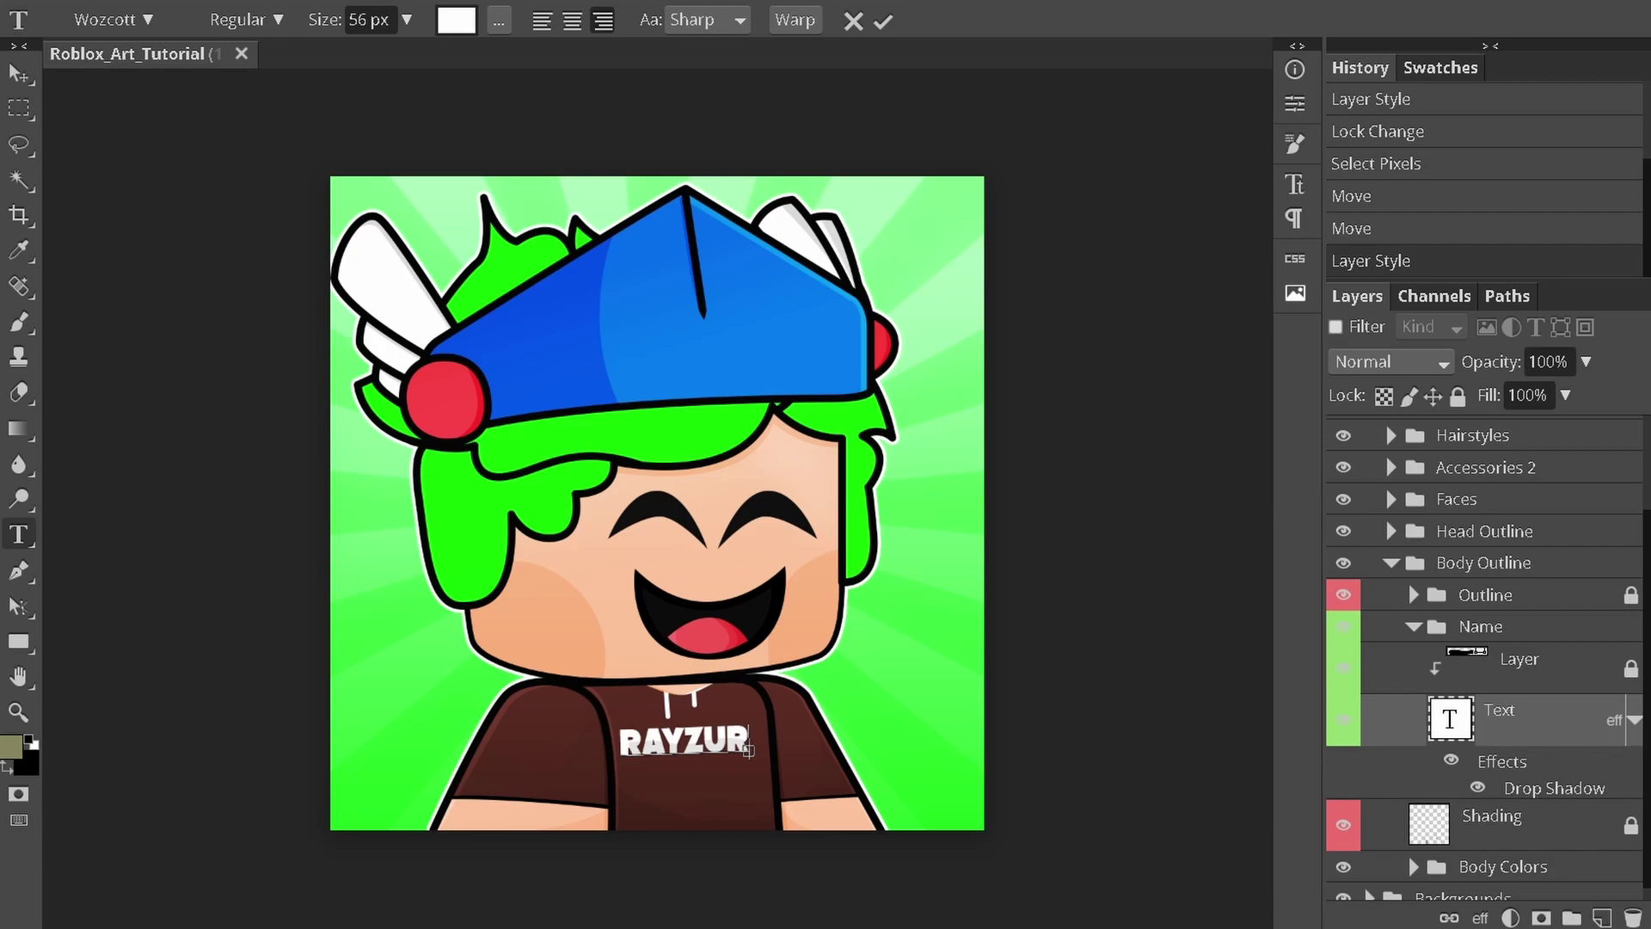
left_click(19, 73)
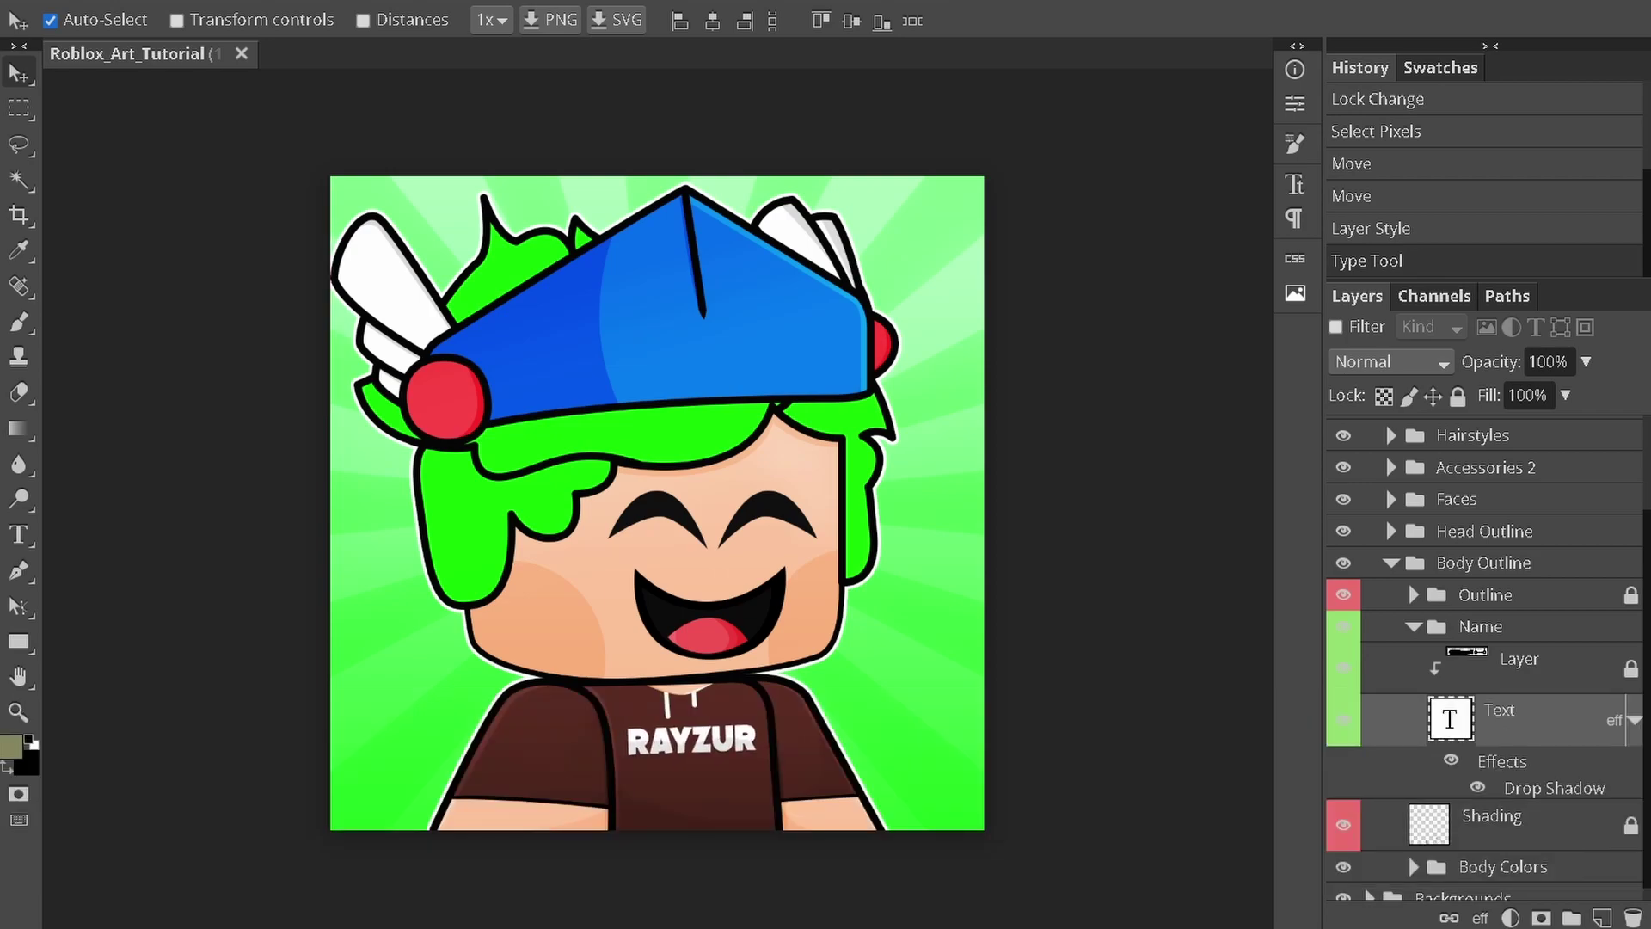
left_click(739, 741)
- Open the shirt text for editing and look through the available fonts, keeping Wozcott
double_click(739, 741)
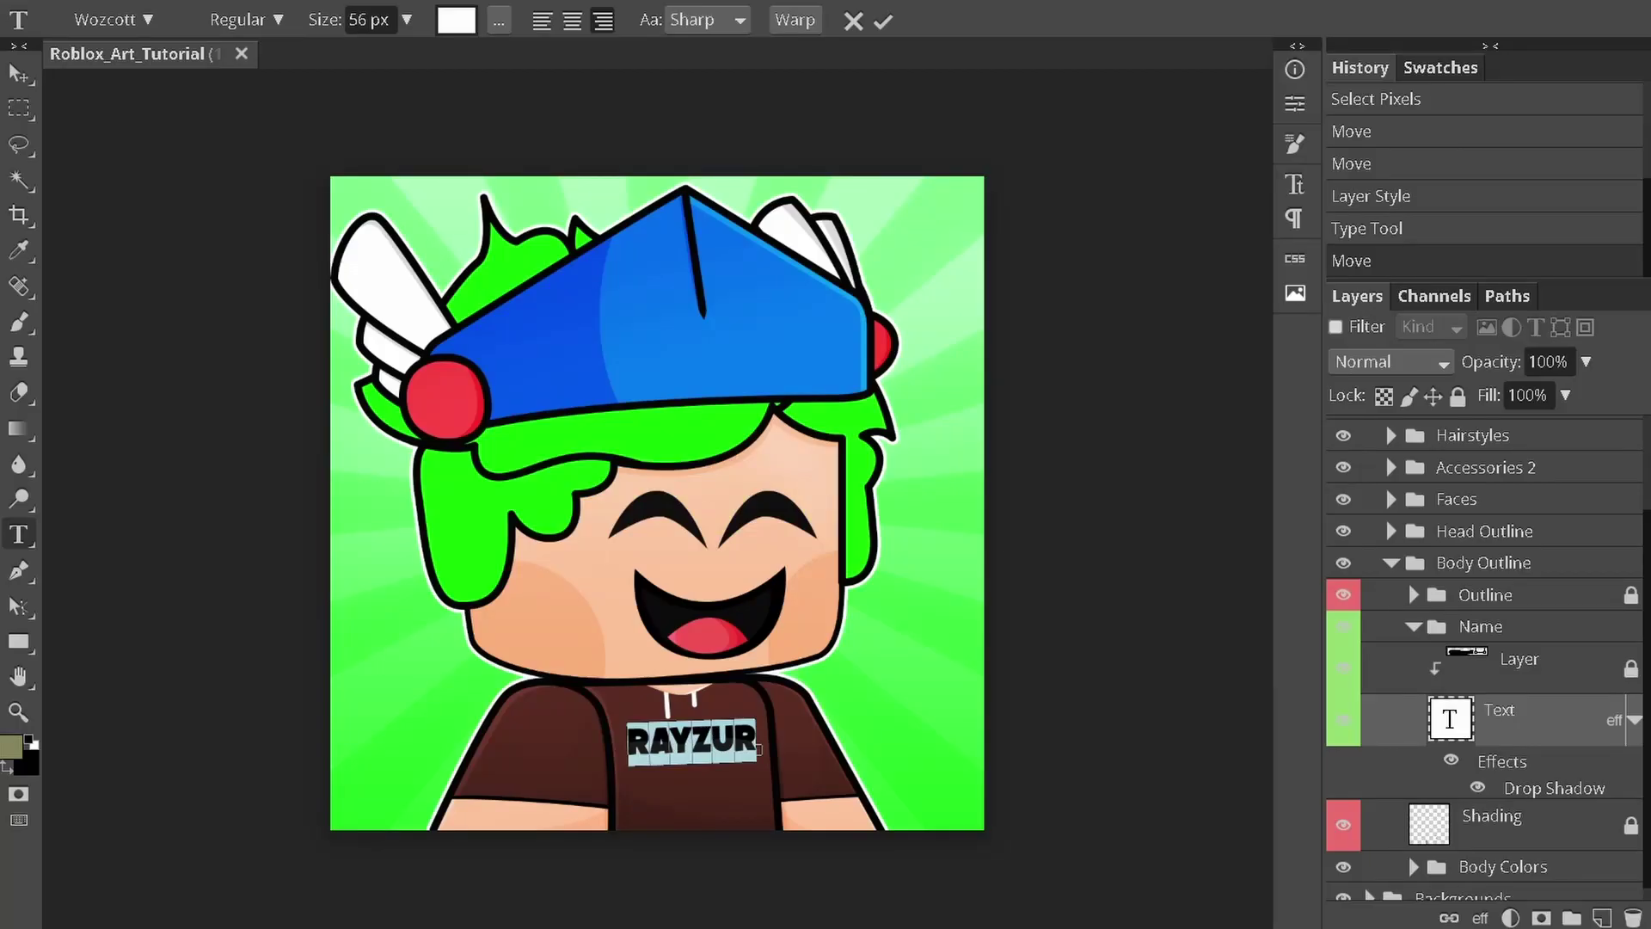
left_click(111, 19)
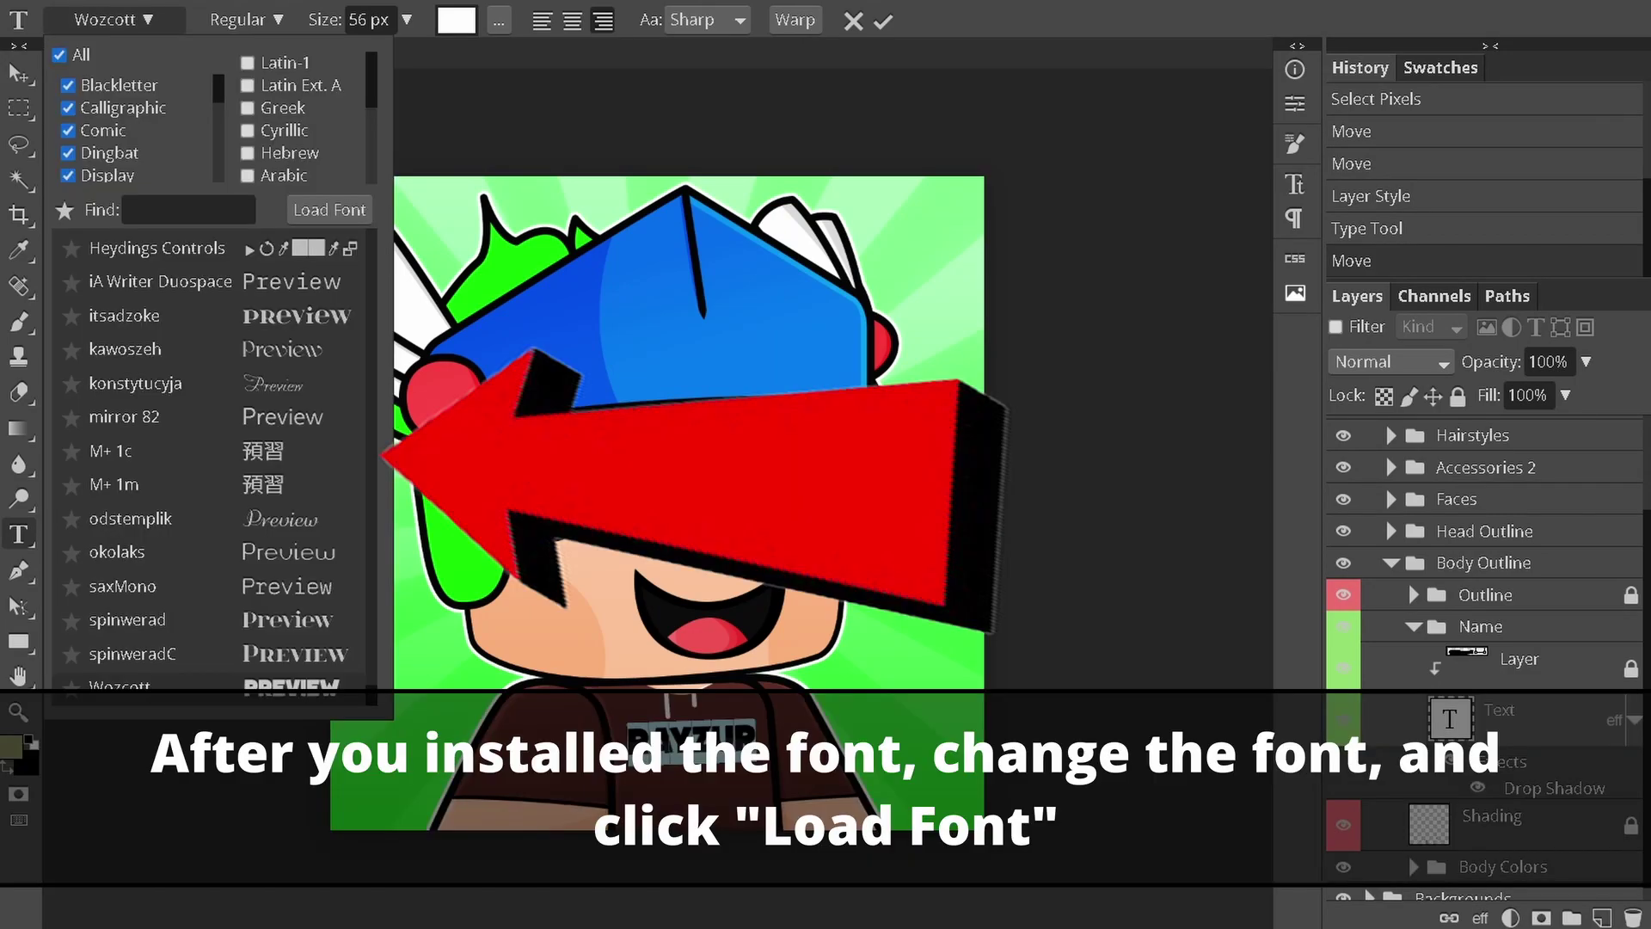
left_click(112, 19)
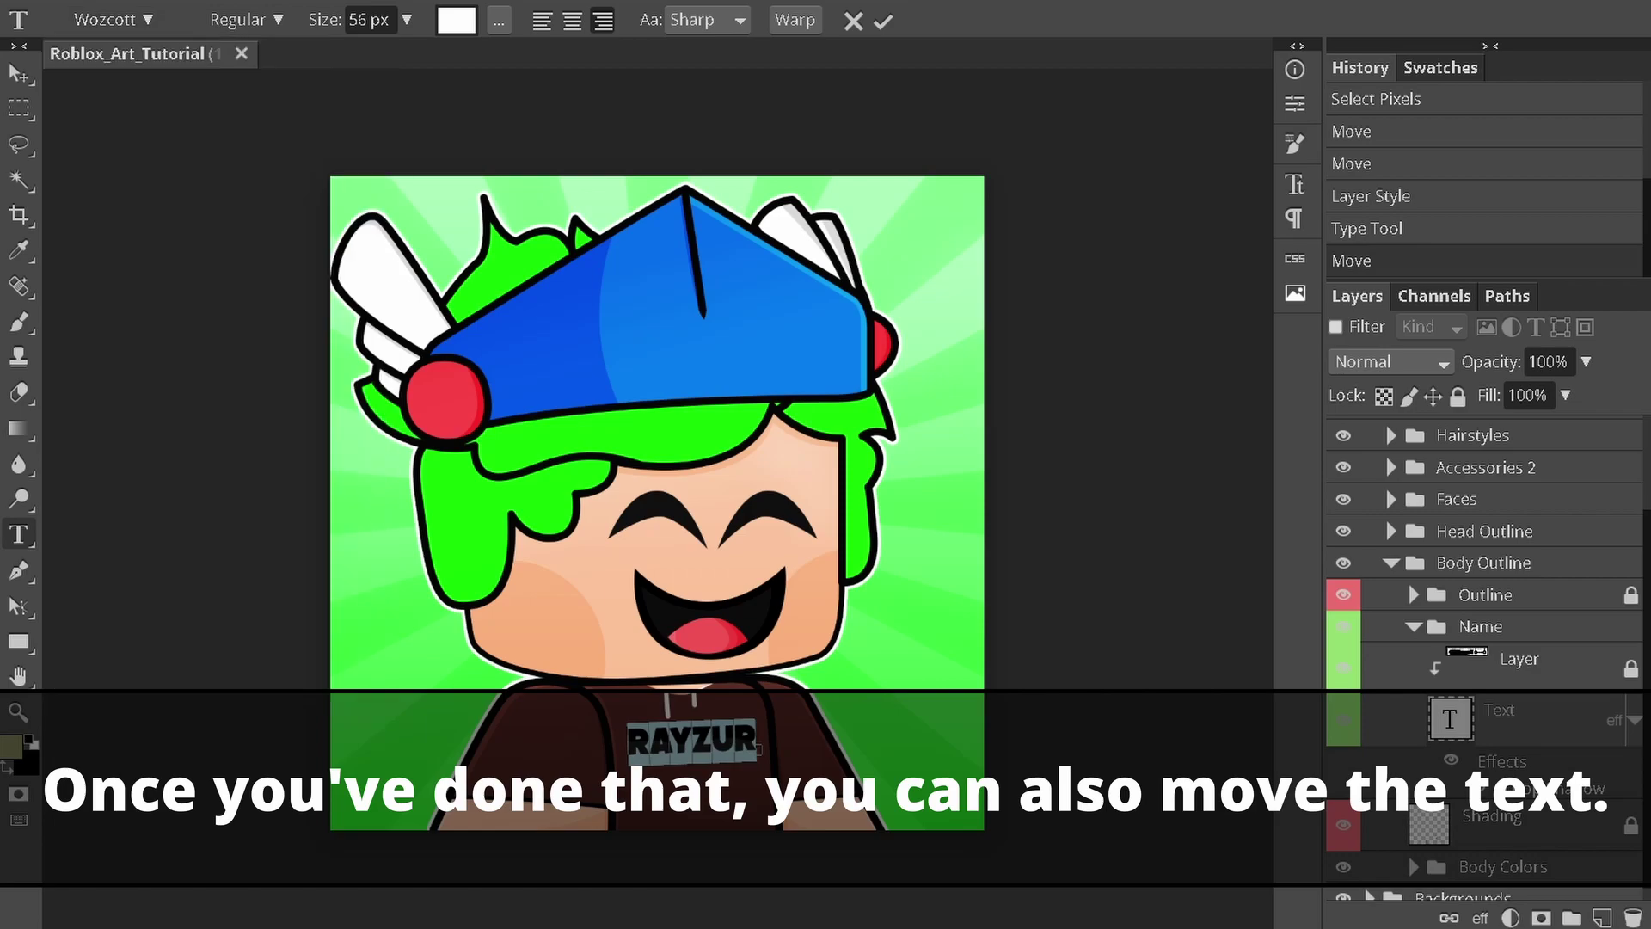
key("v")
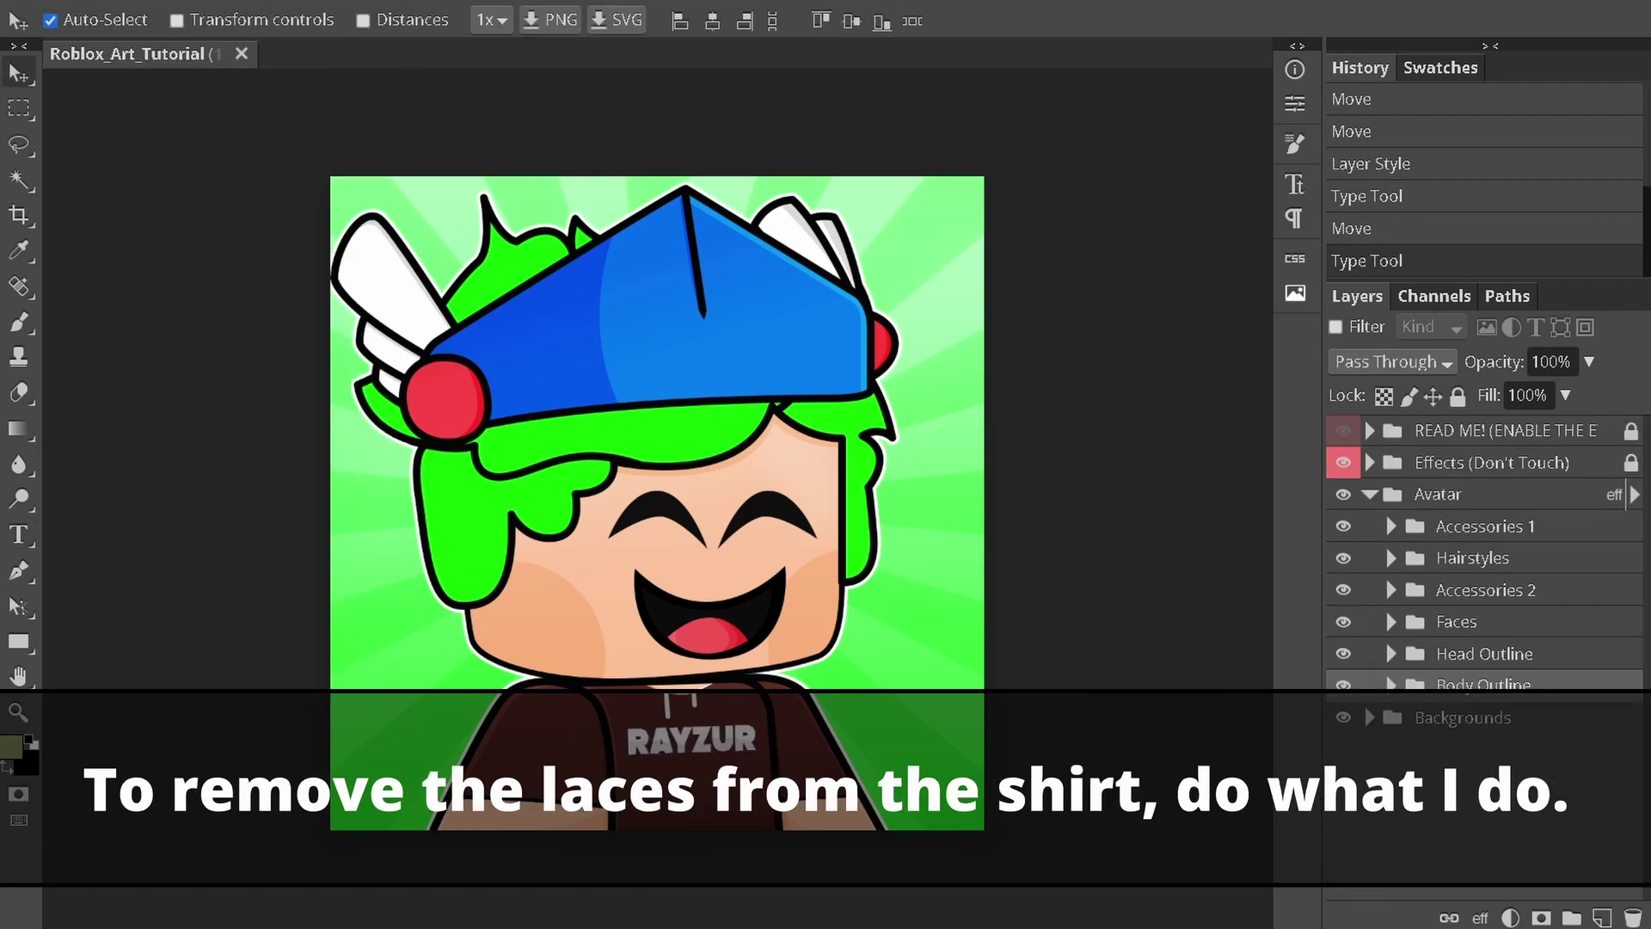
- Remove the laces from the shirt by hiding the Tie layer in the Body Colors group of Body Outline
left_click(1390, 685)
left_click(1414, 717)
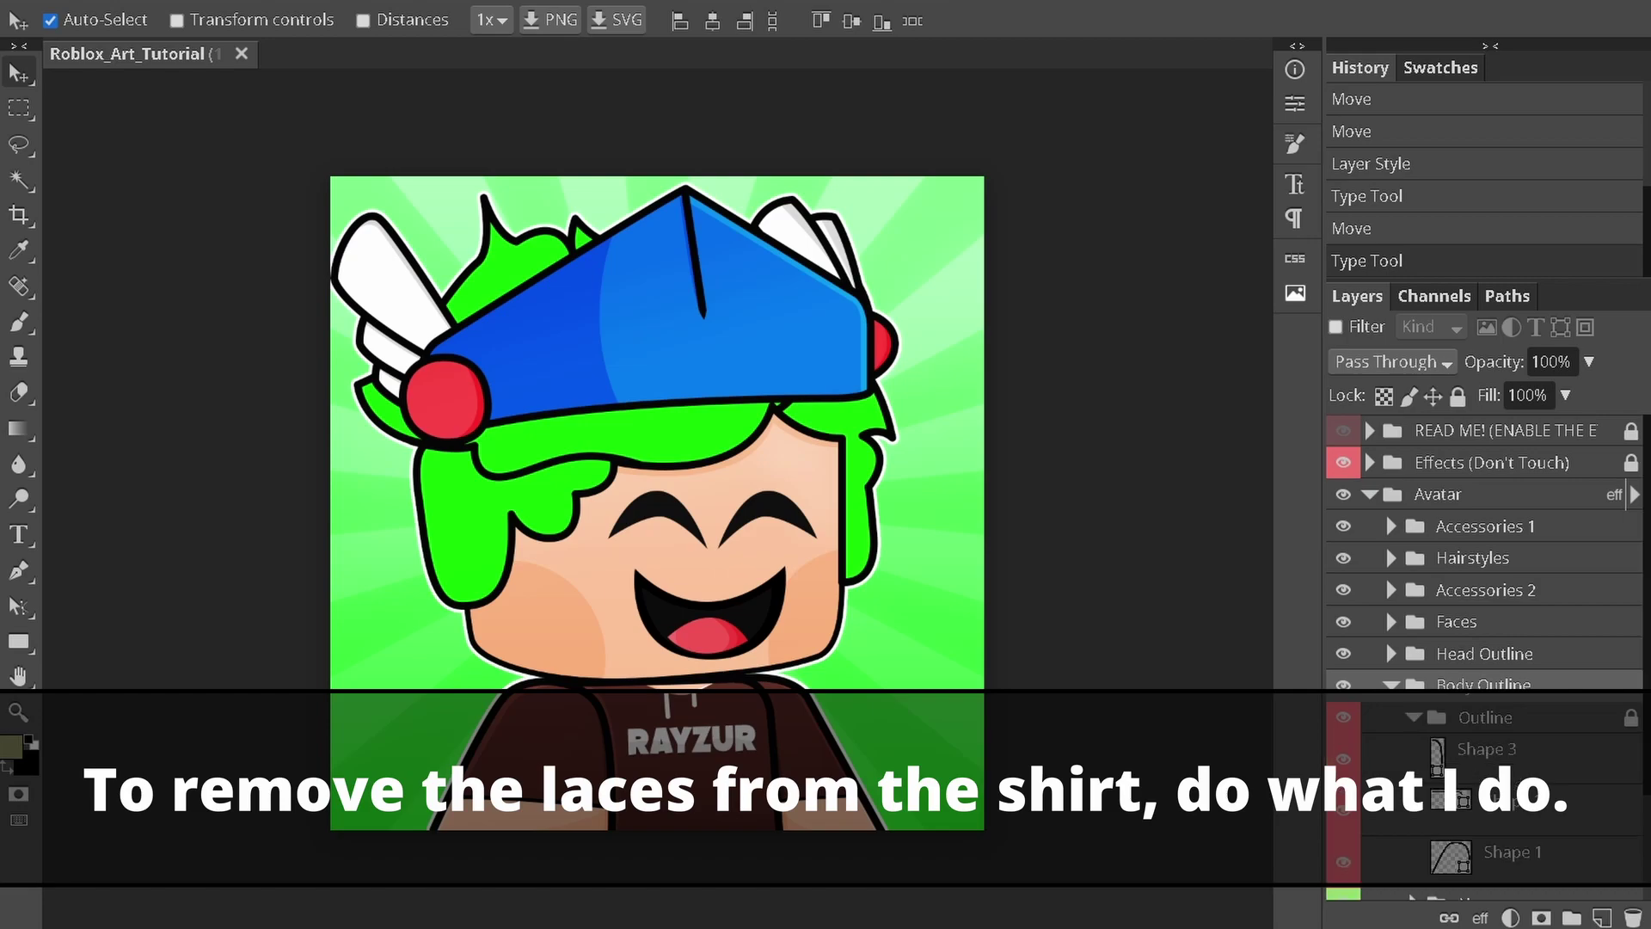
scroll(1483, 654, "down", 3)
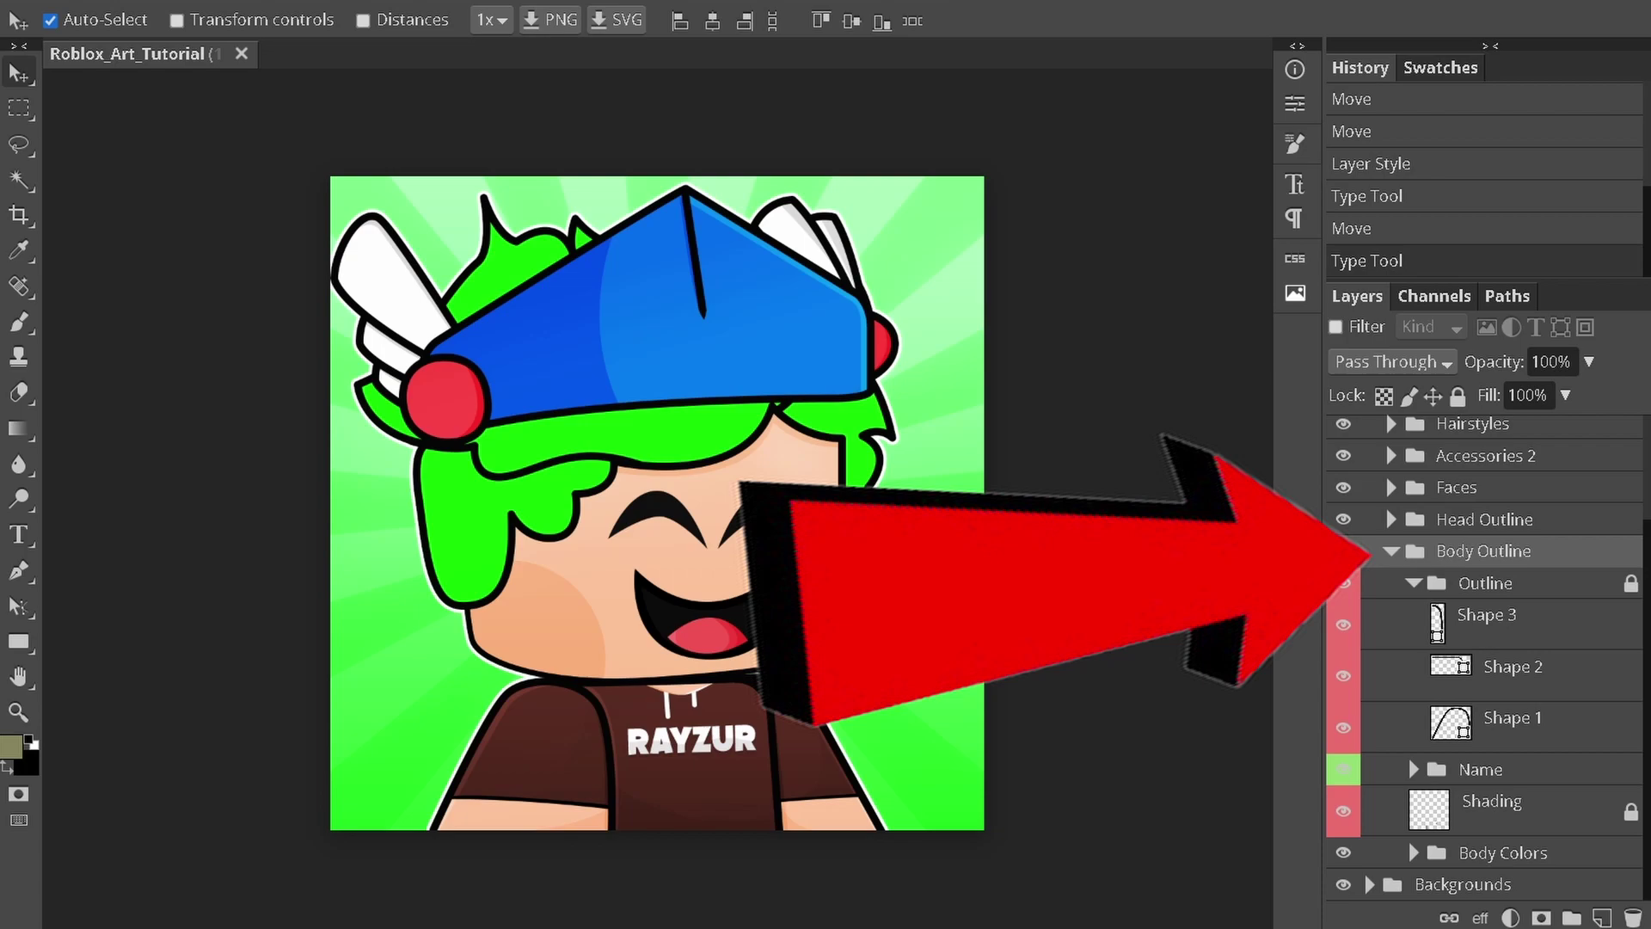
left_click(1414, 852)
scroll(1483, 654, "down", 3)
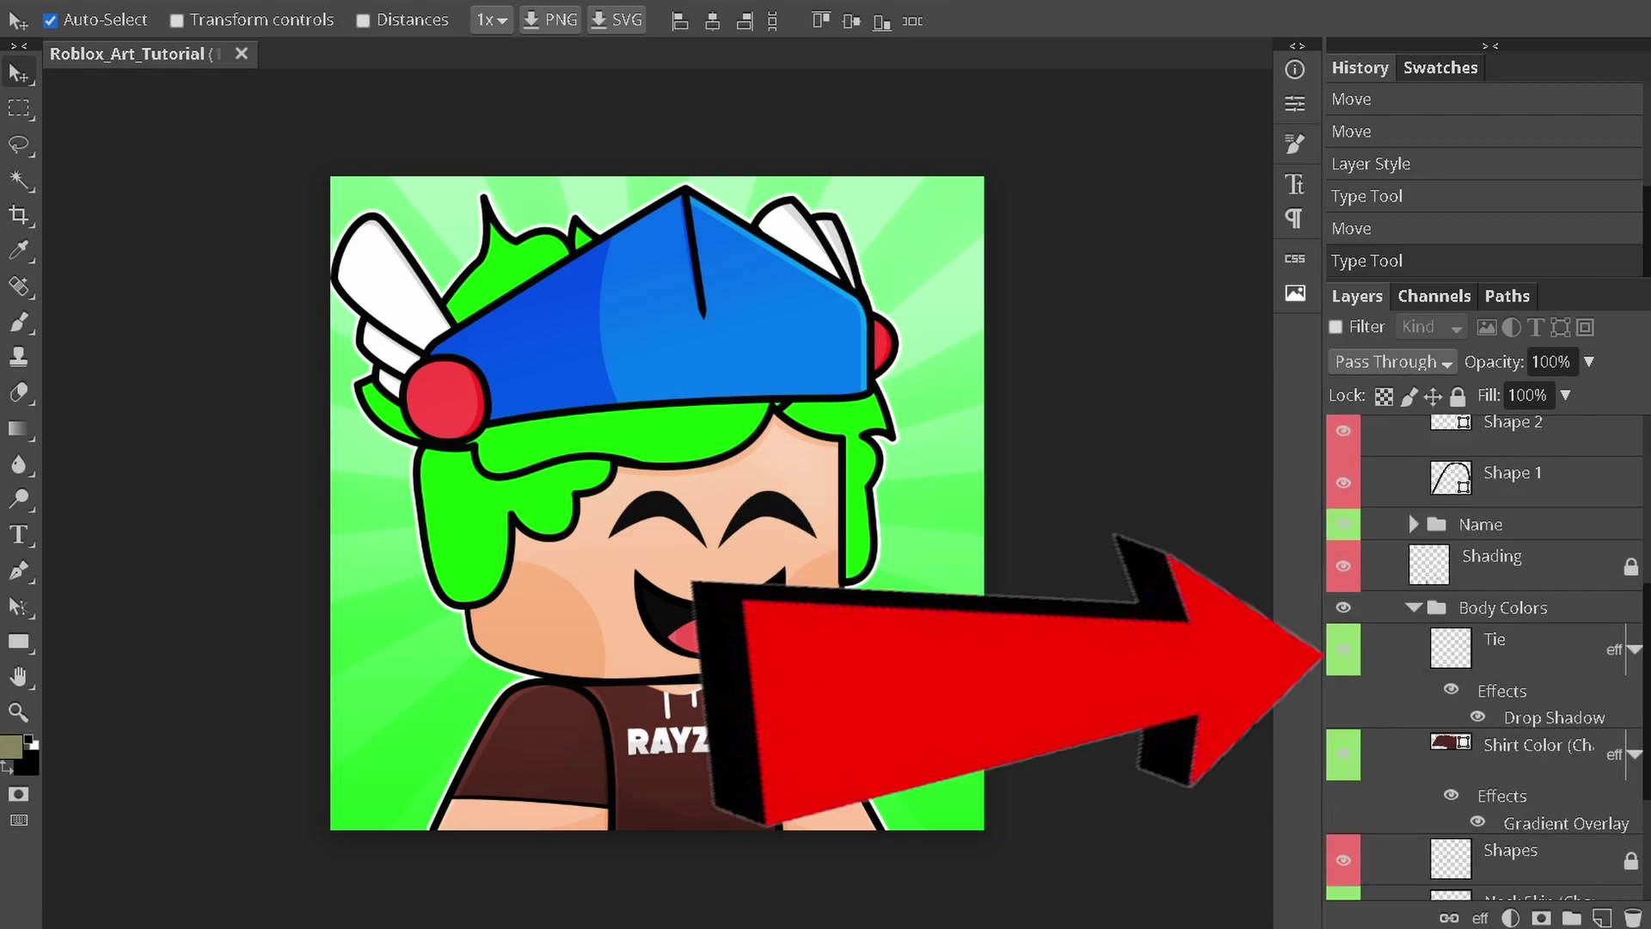
left_click(1342, 649)
left_click(1344, 649)
left_click(1343, 650)
left_click(1343, 649)
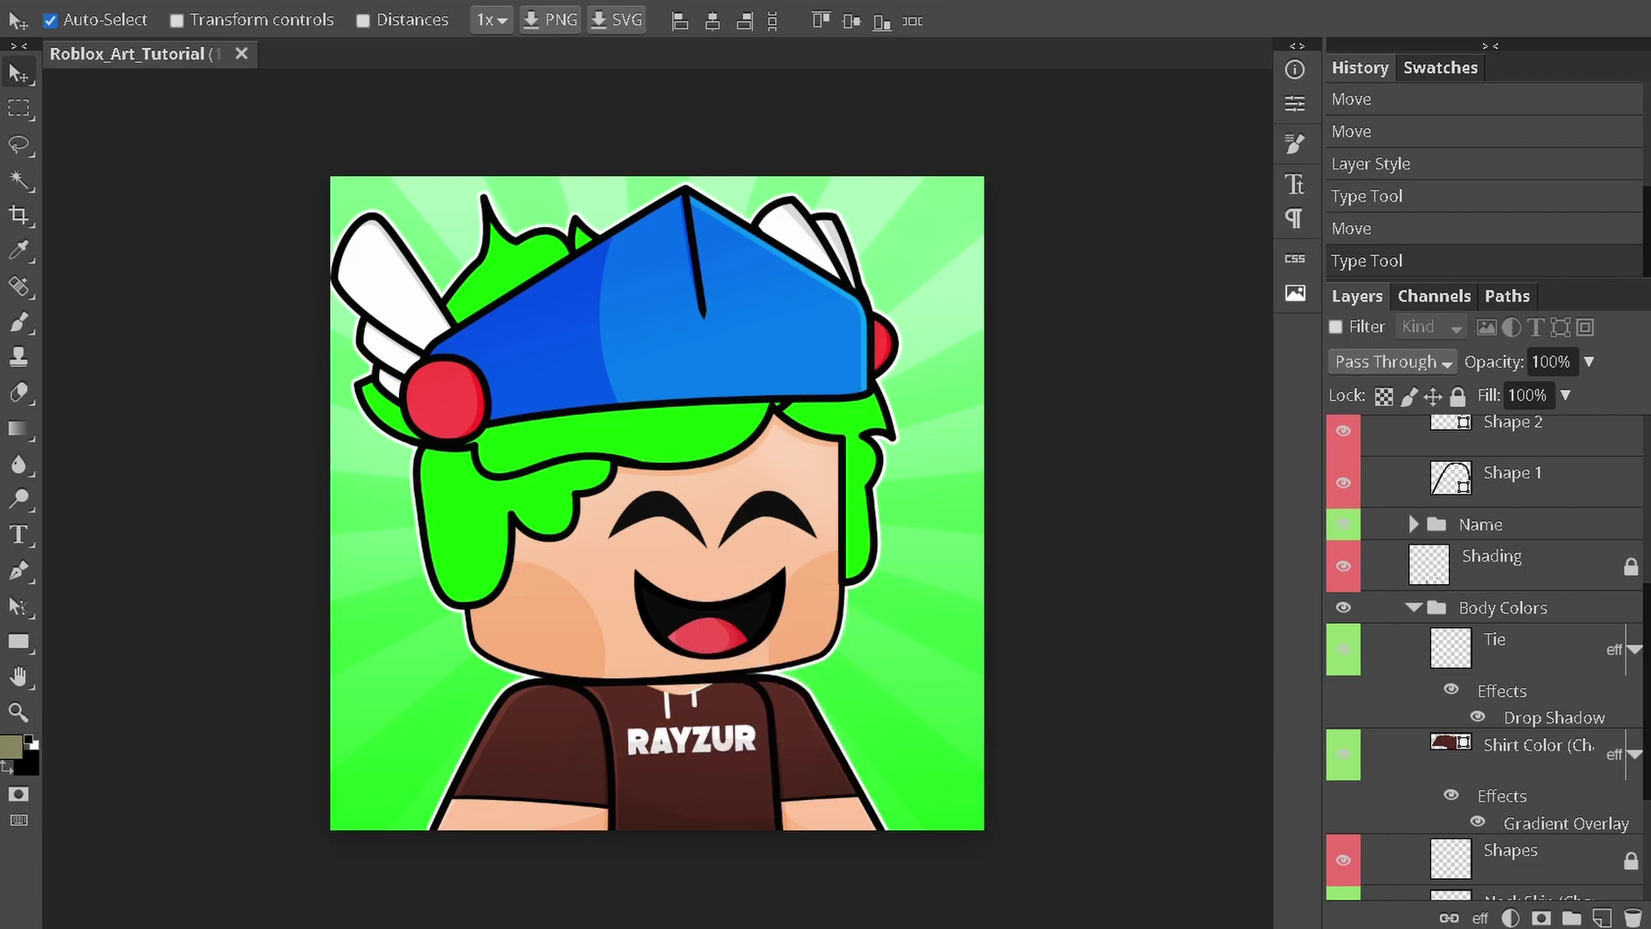
left_click(1343, 649)
- Change the Shirt Color layer's fill to light green and set the background colour layer's fill to blue 047df2
scroll(1484, 653, "down", 2)
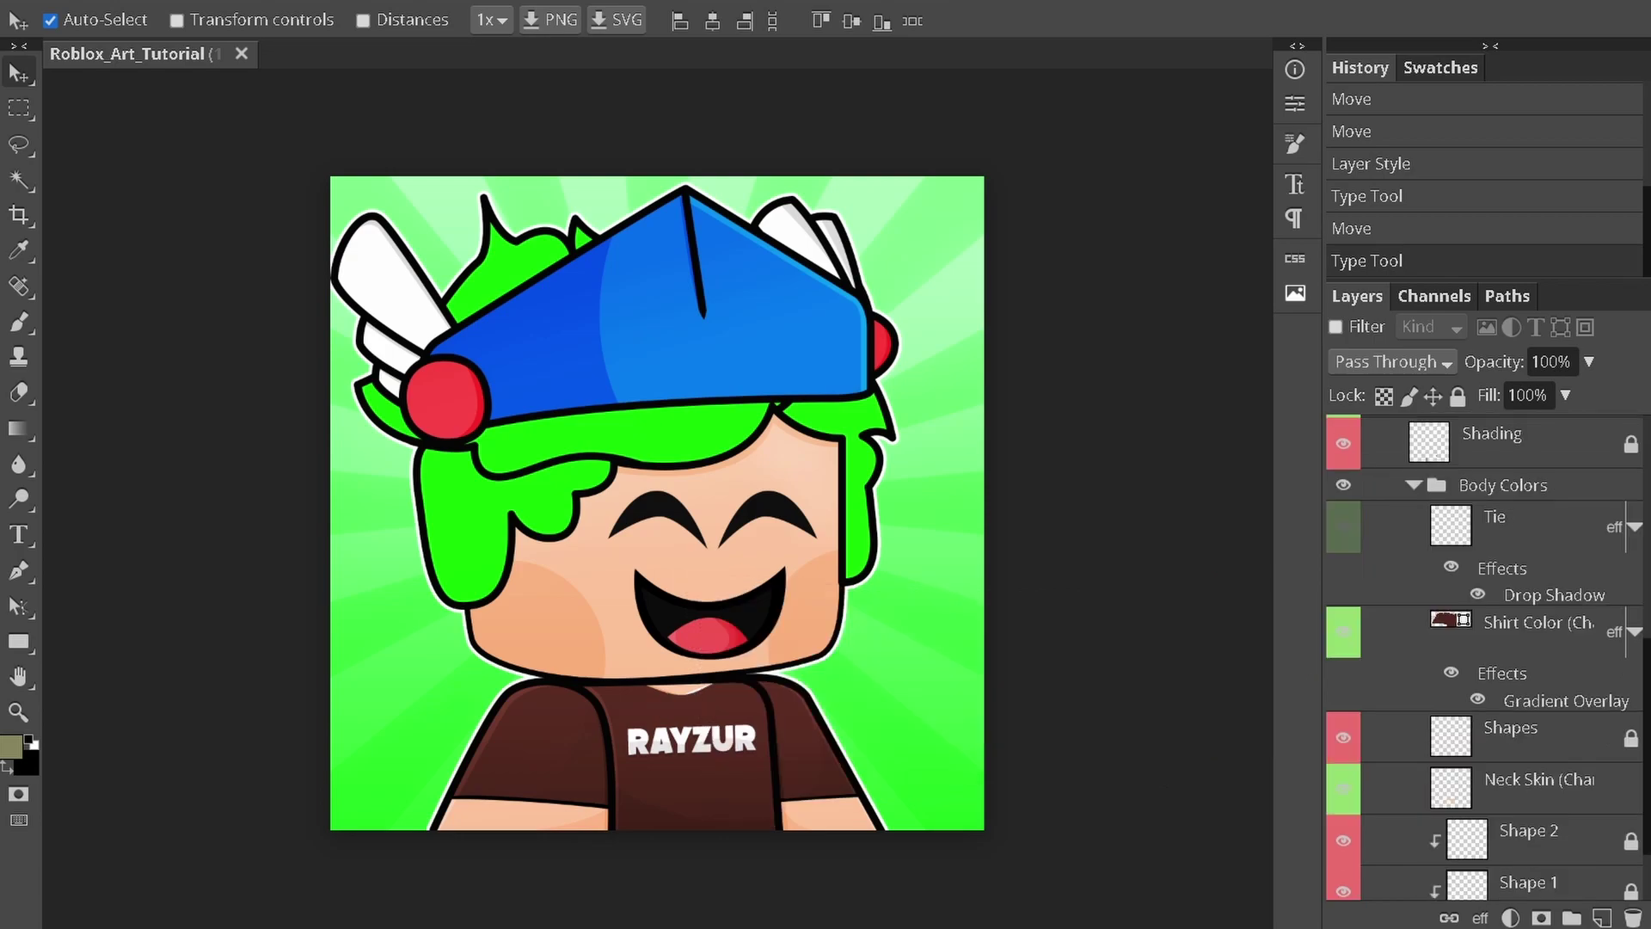
left_click(1535, 631)
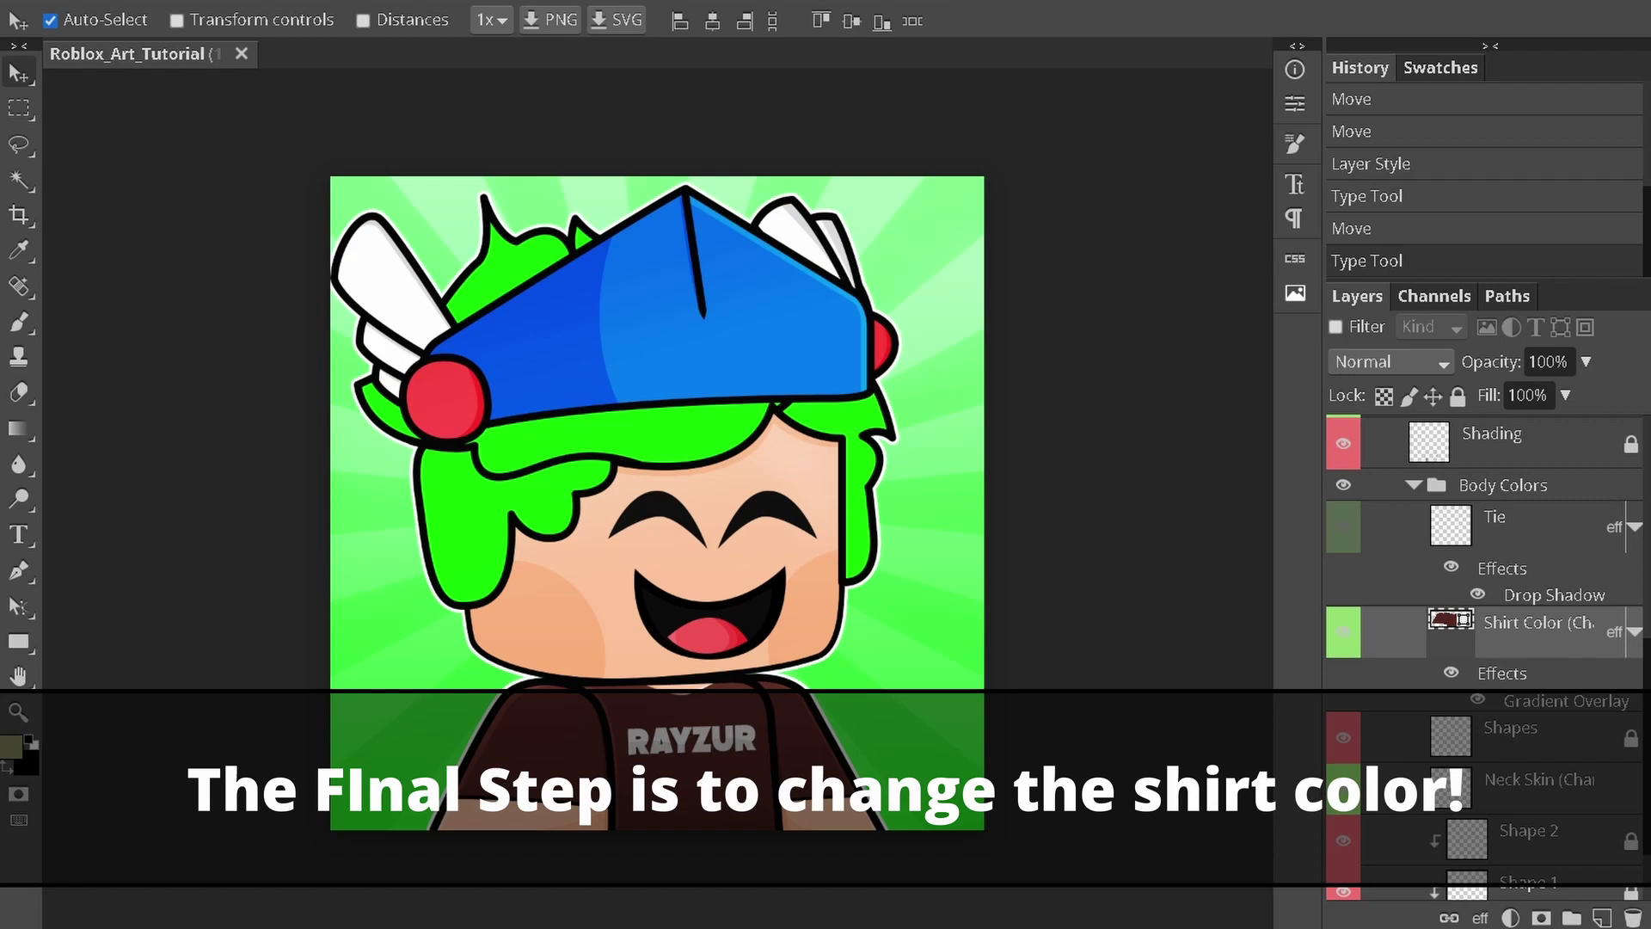
key("u")
left_click(183, 21)
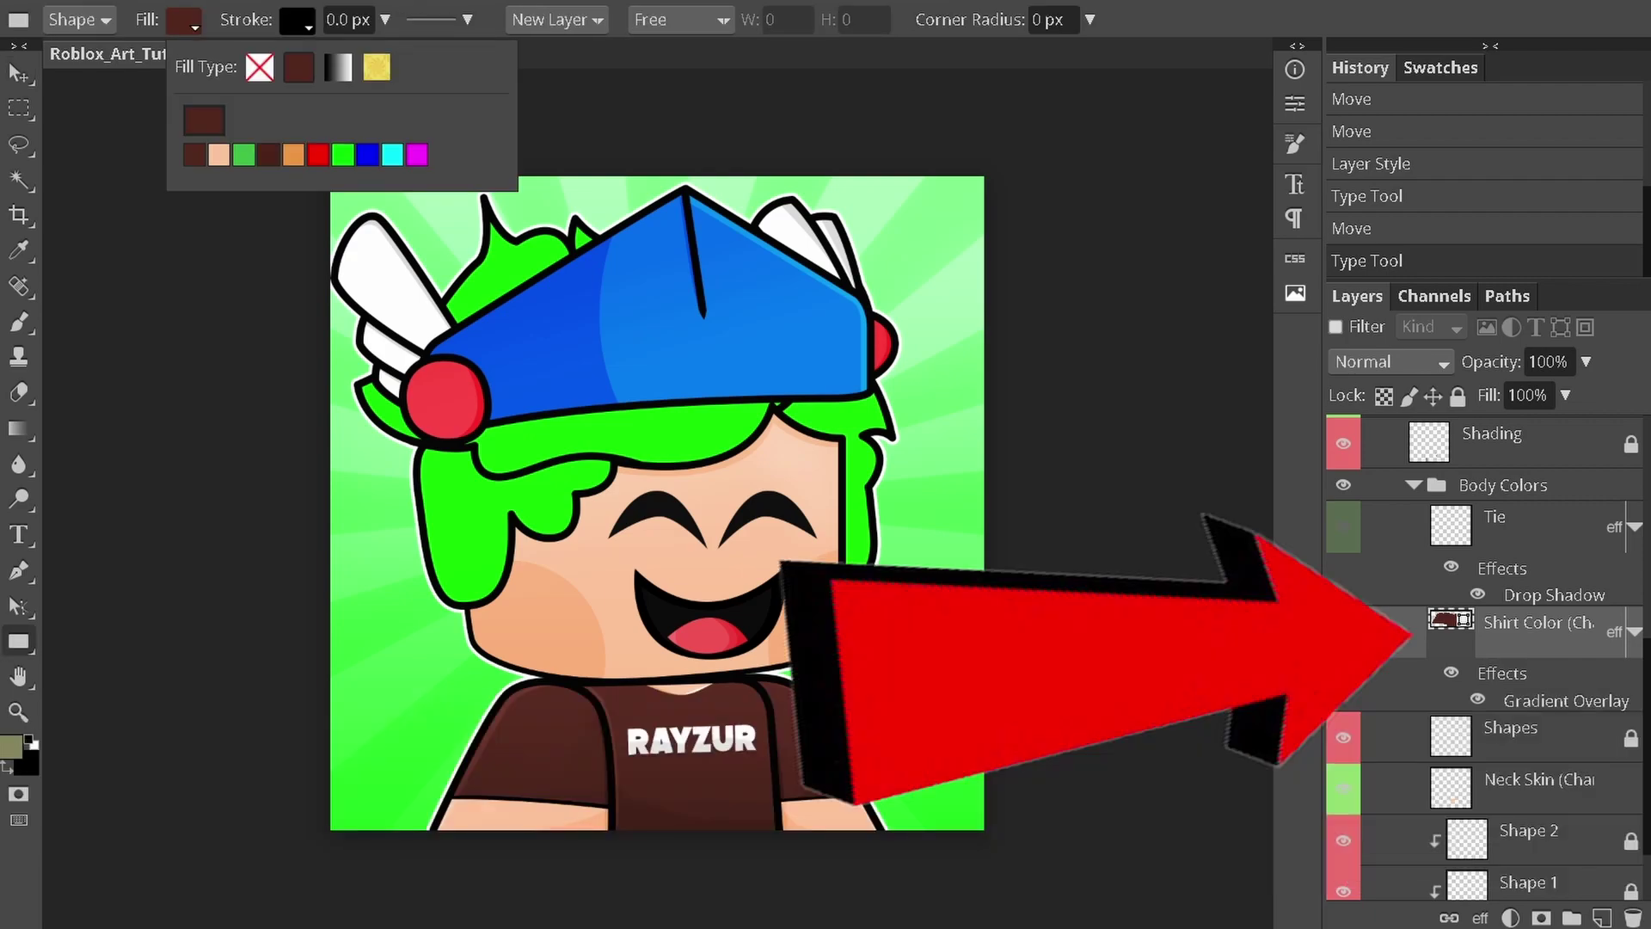
left_click(657, 748)
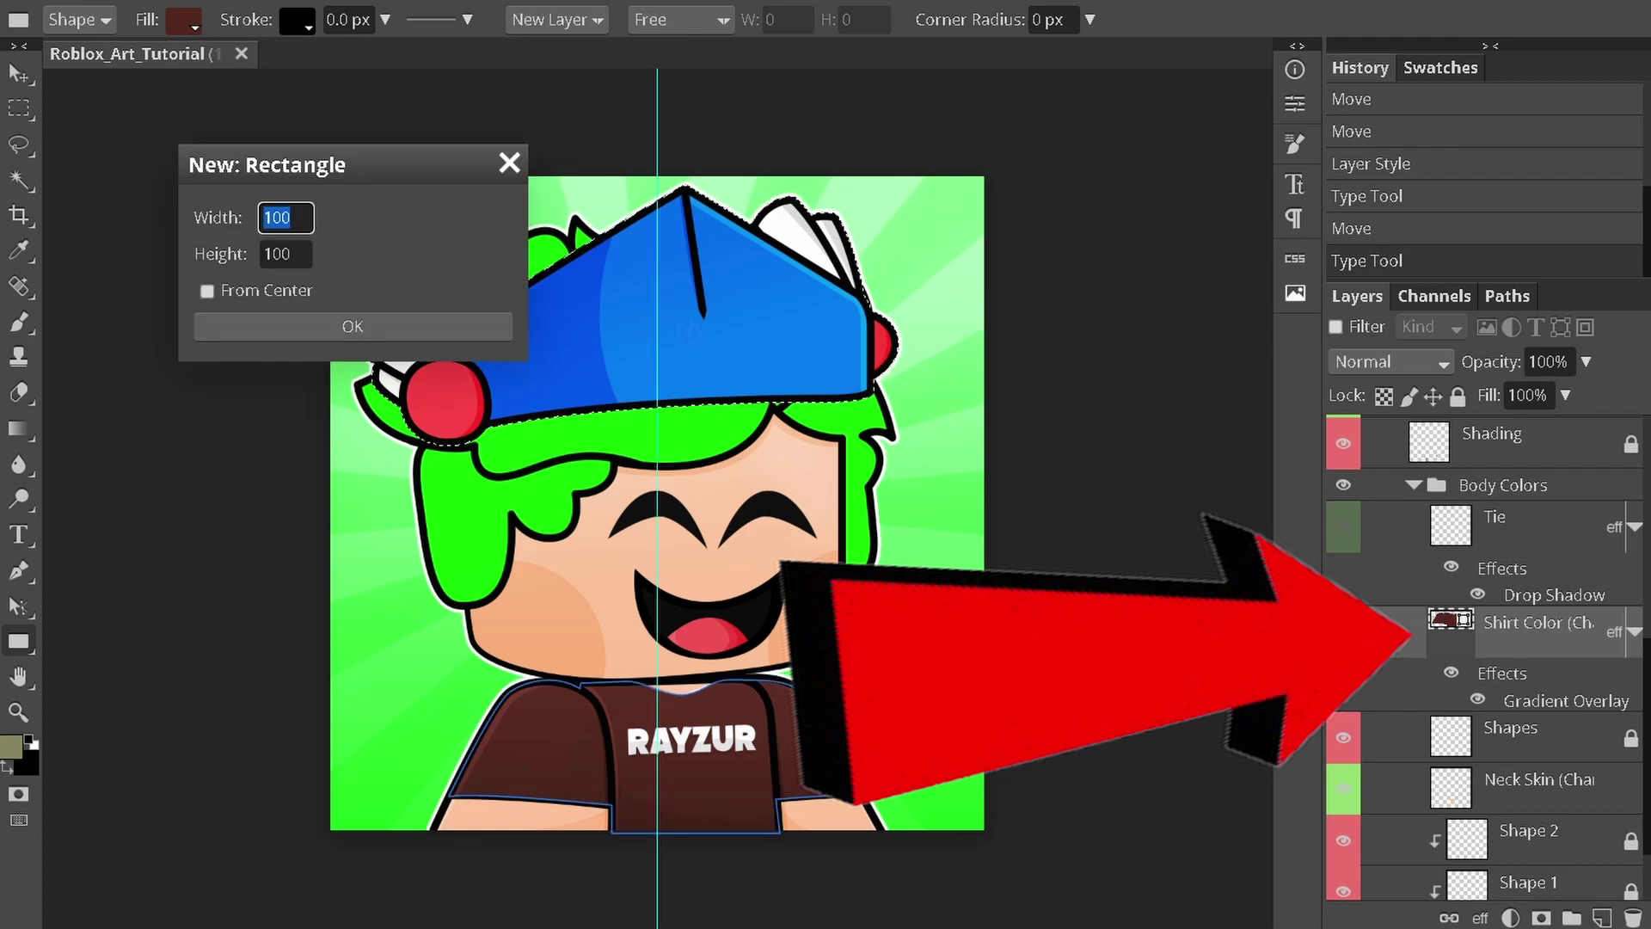
key("Escape")
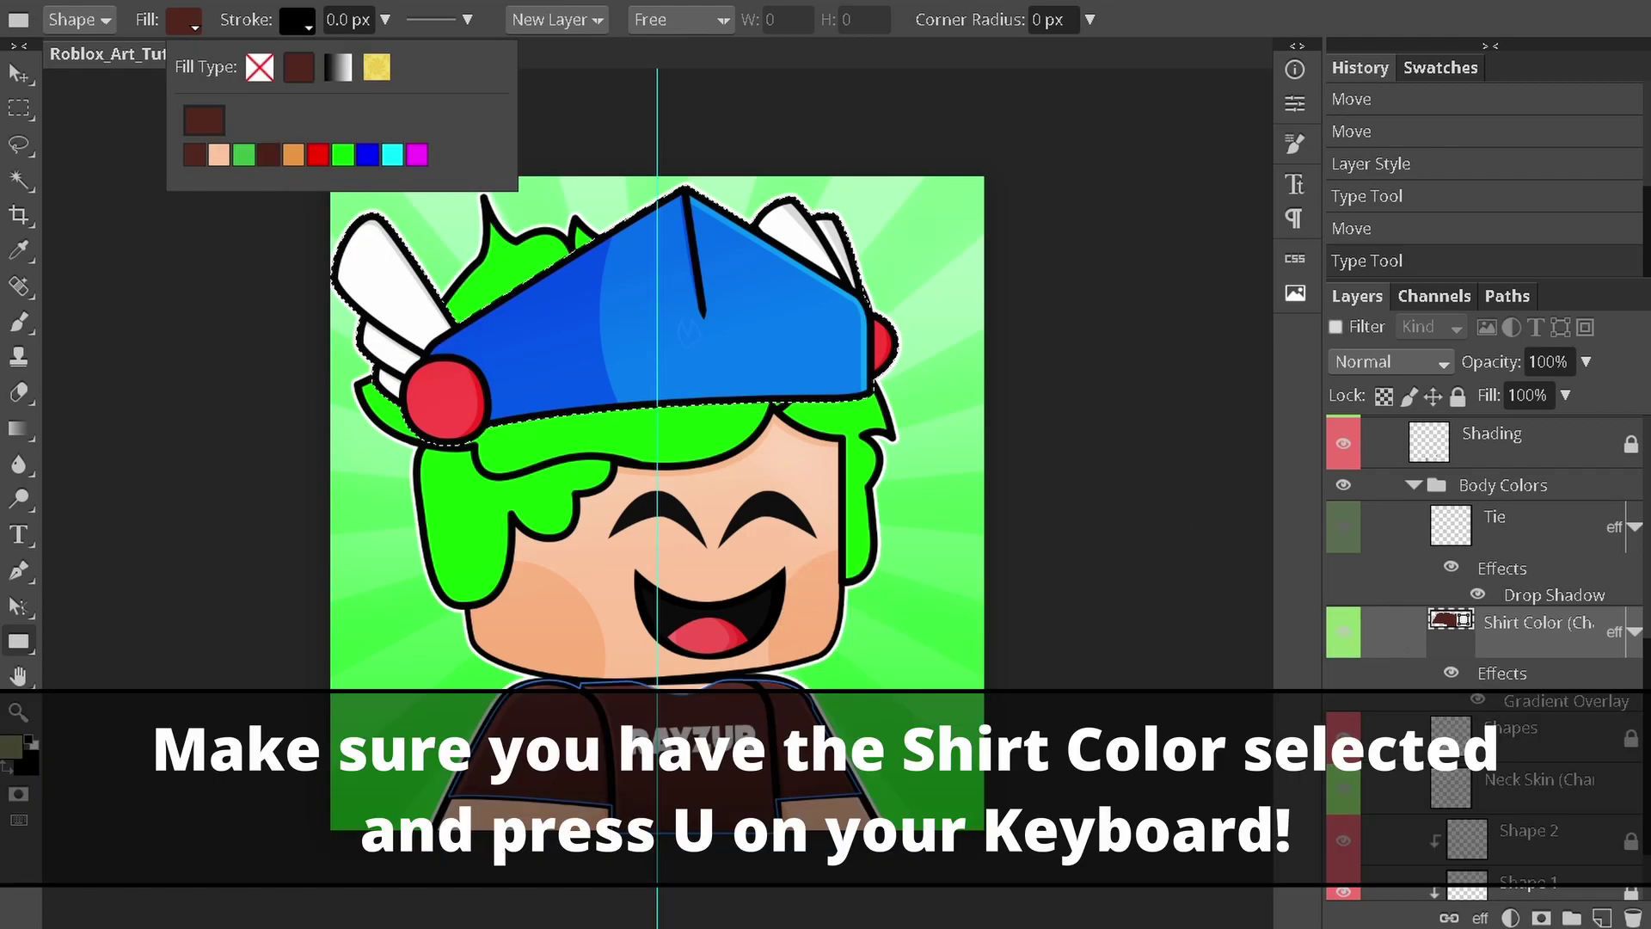
left_click(203, 120)
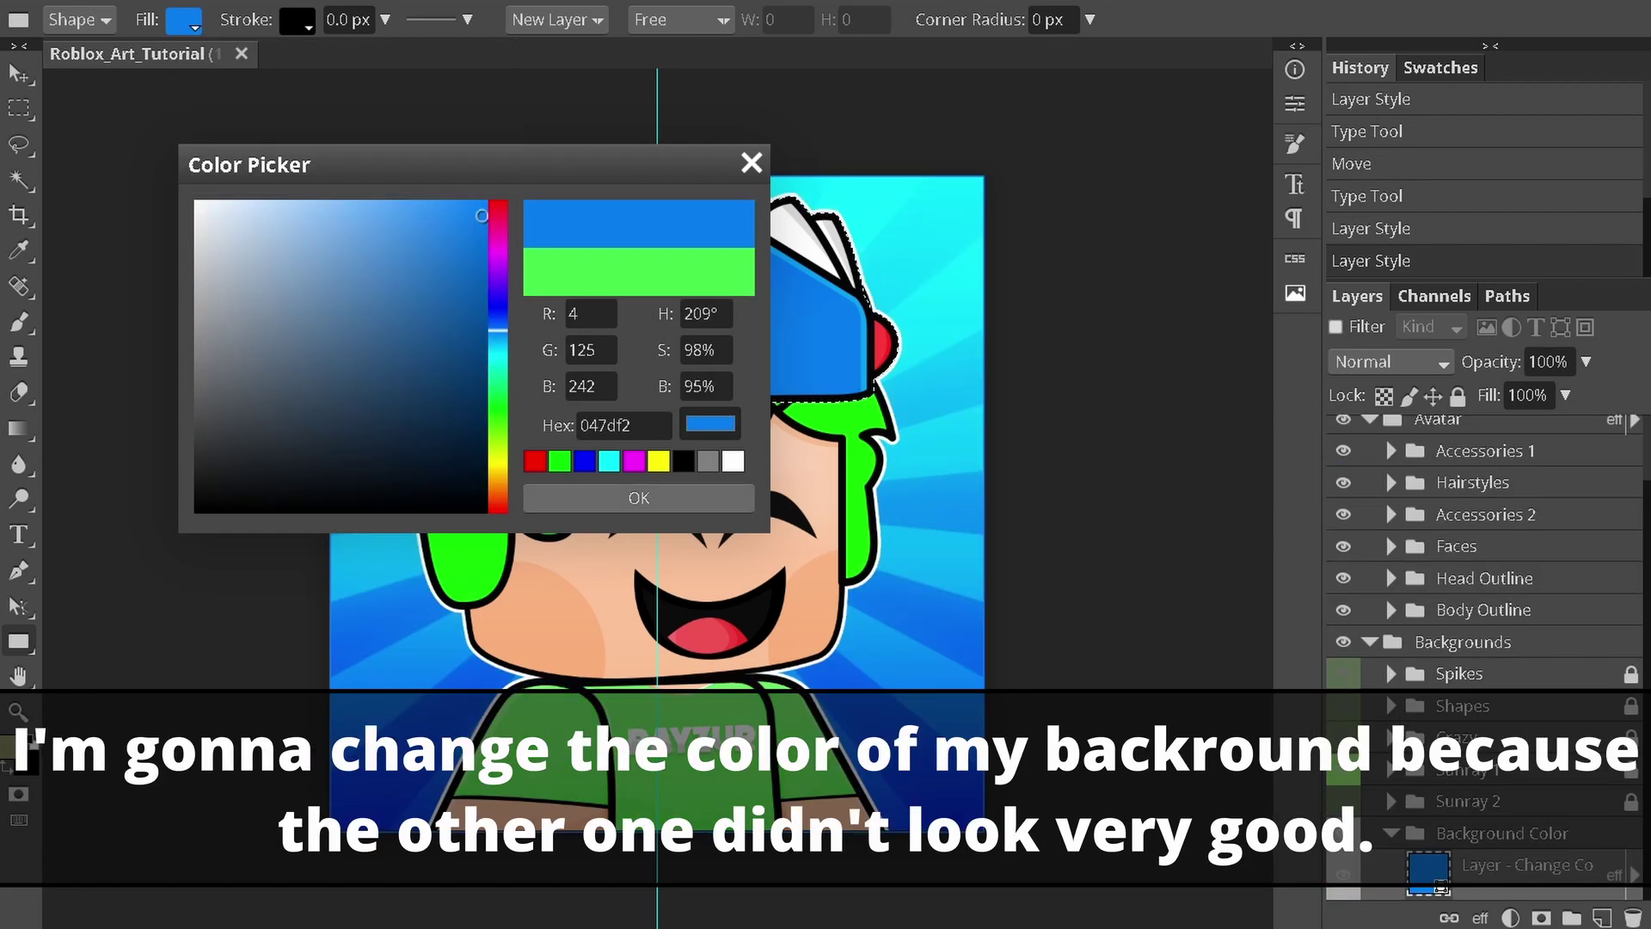
left_click(639, 498)
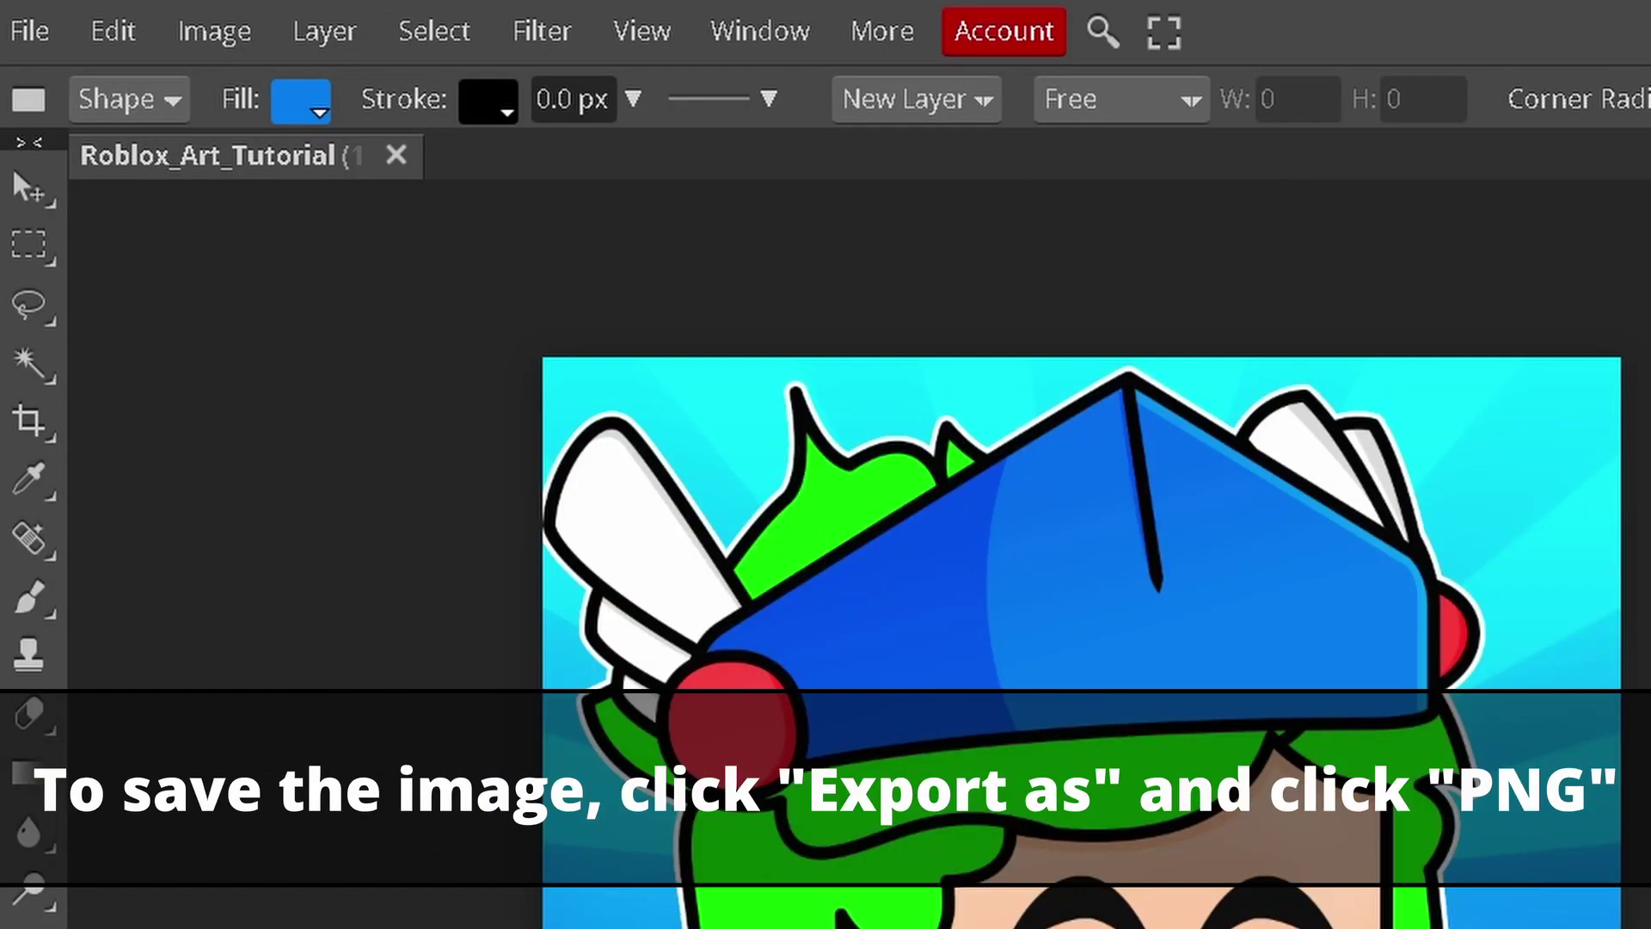
- Export the finished avatar picture as a PNG at 1000 by 1000 px with 100% quality
left_click(30, 31)
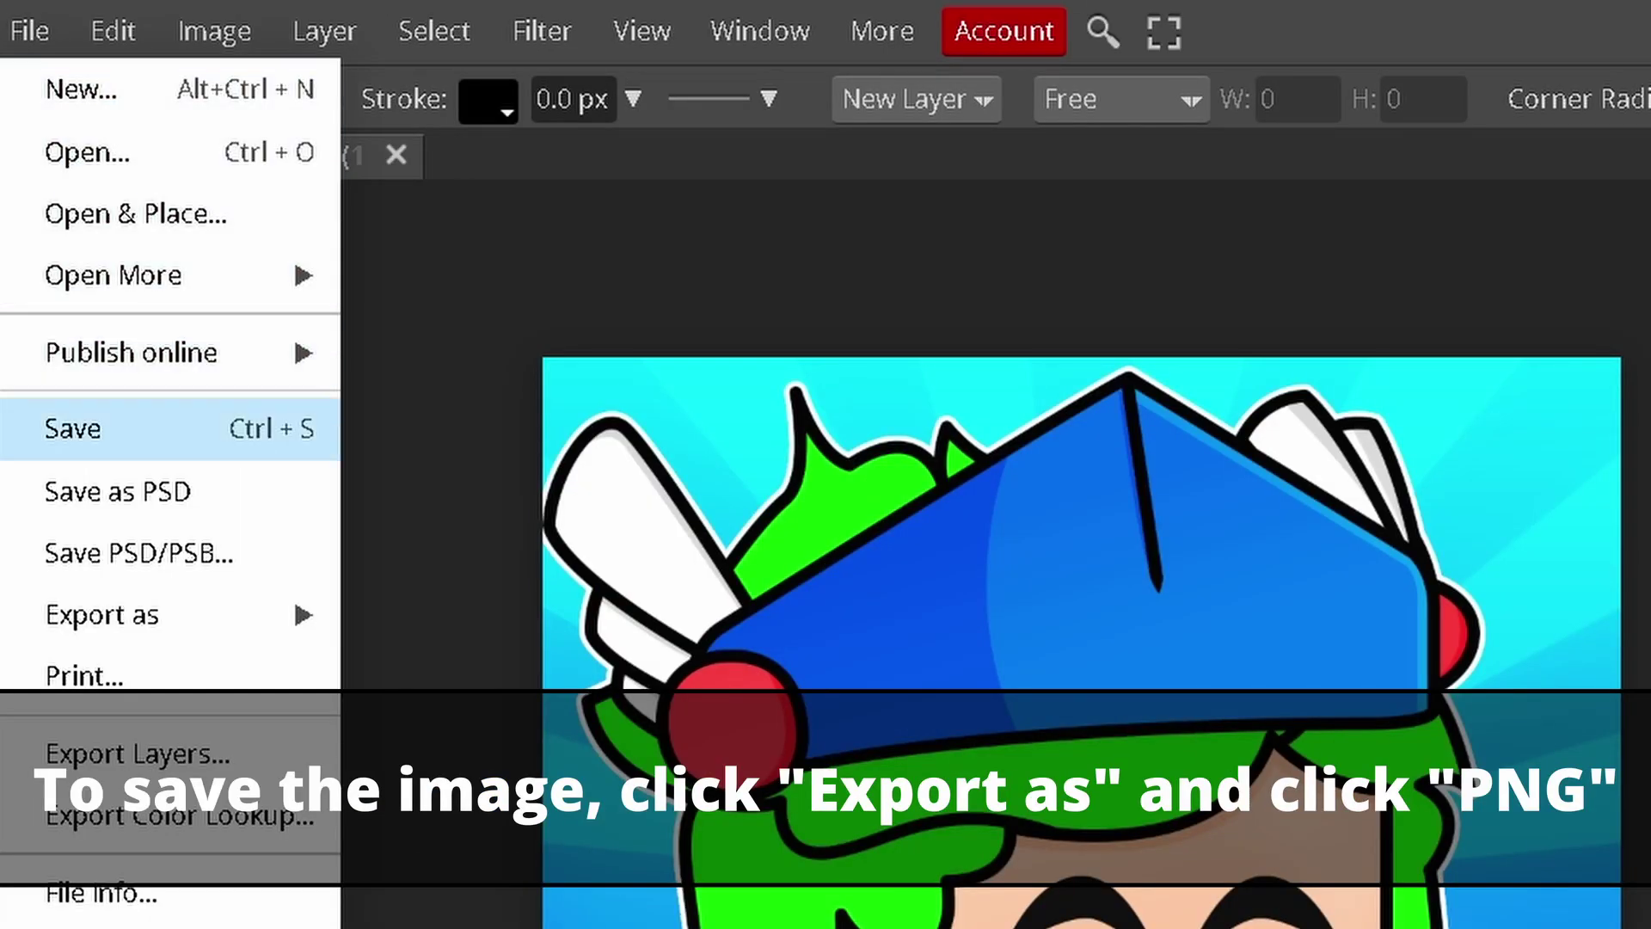
mouse_move(170, 614)
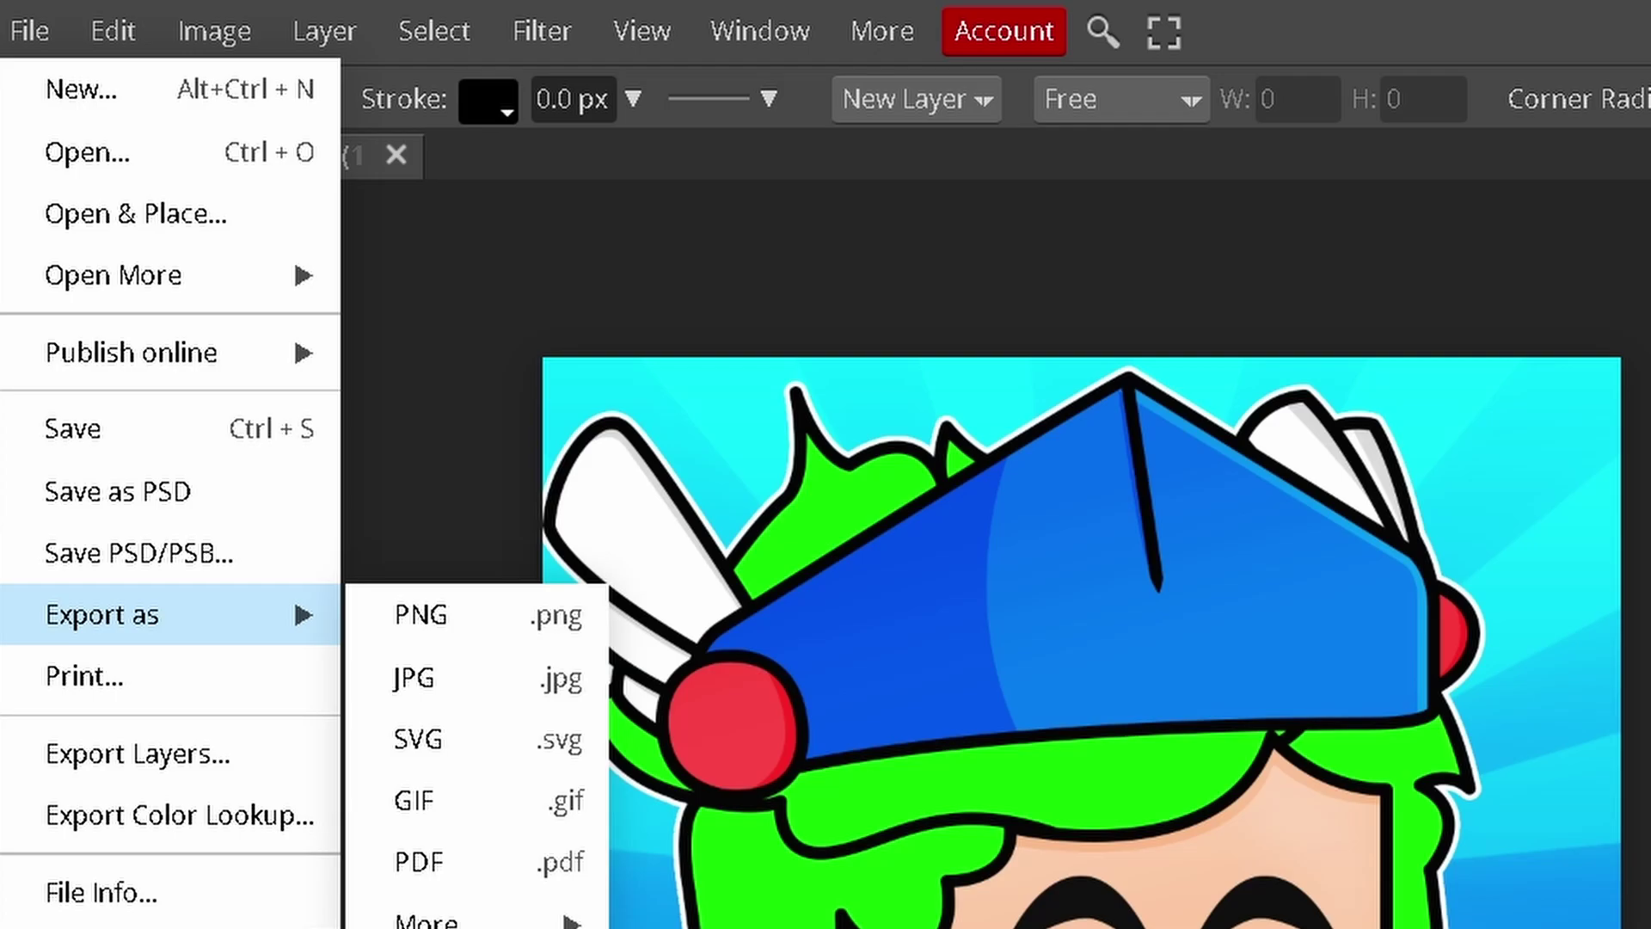
left_click(422, 614)
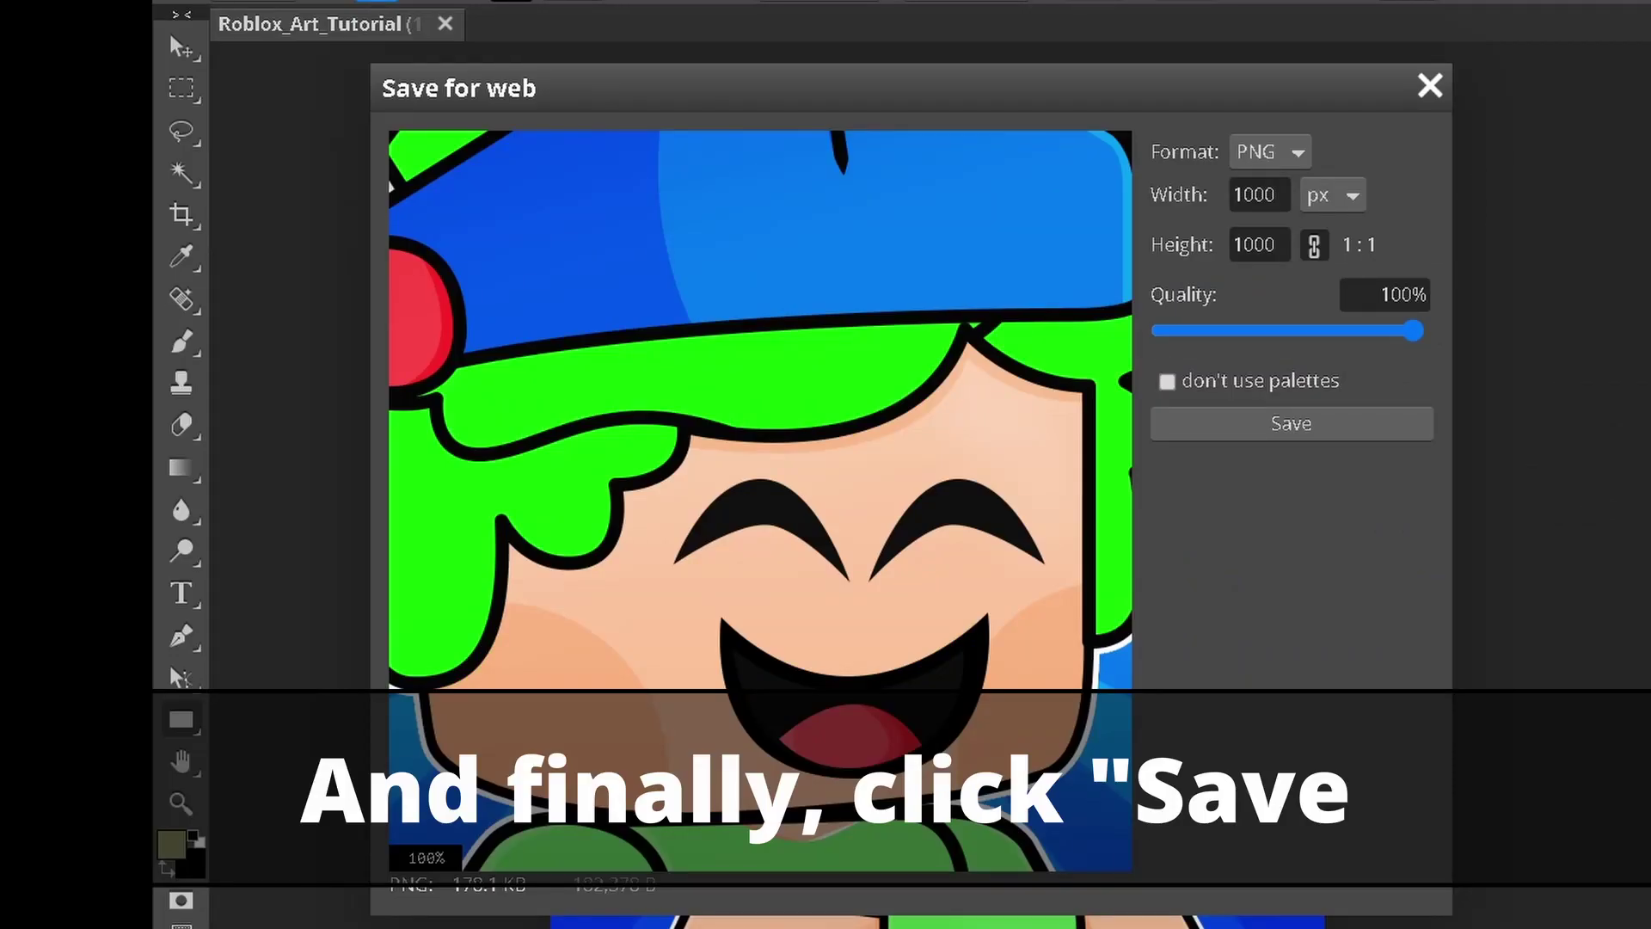
key("Return")
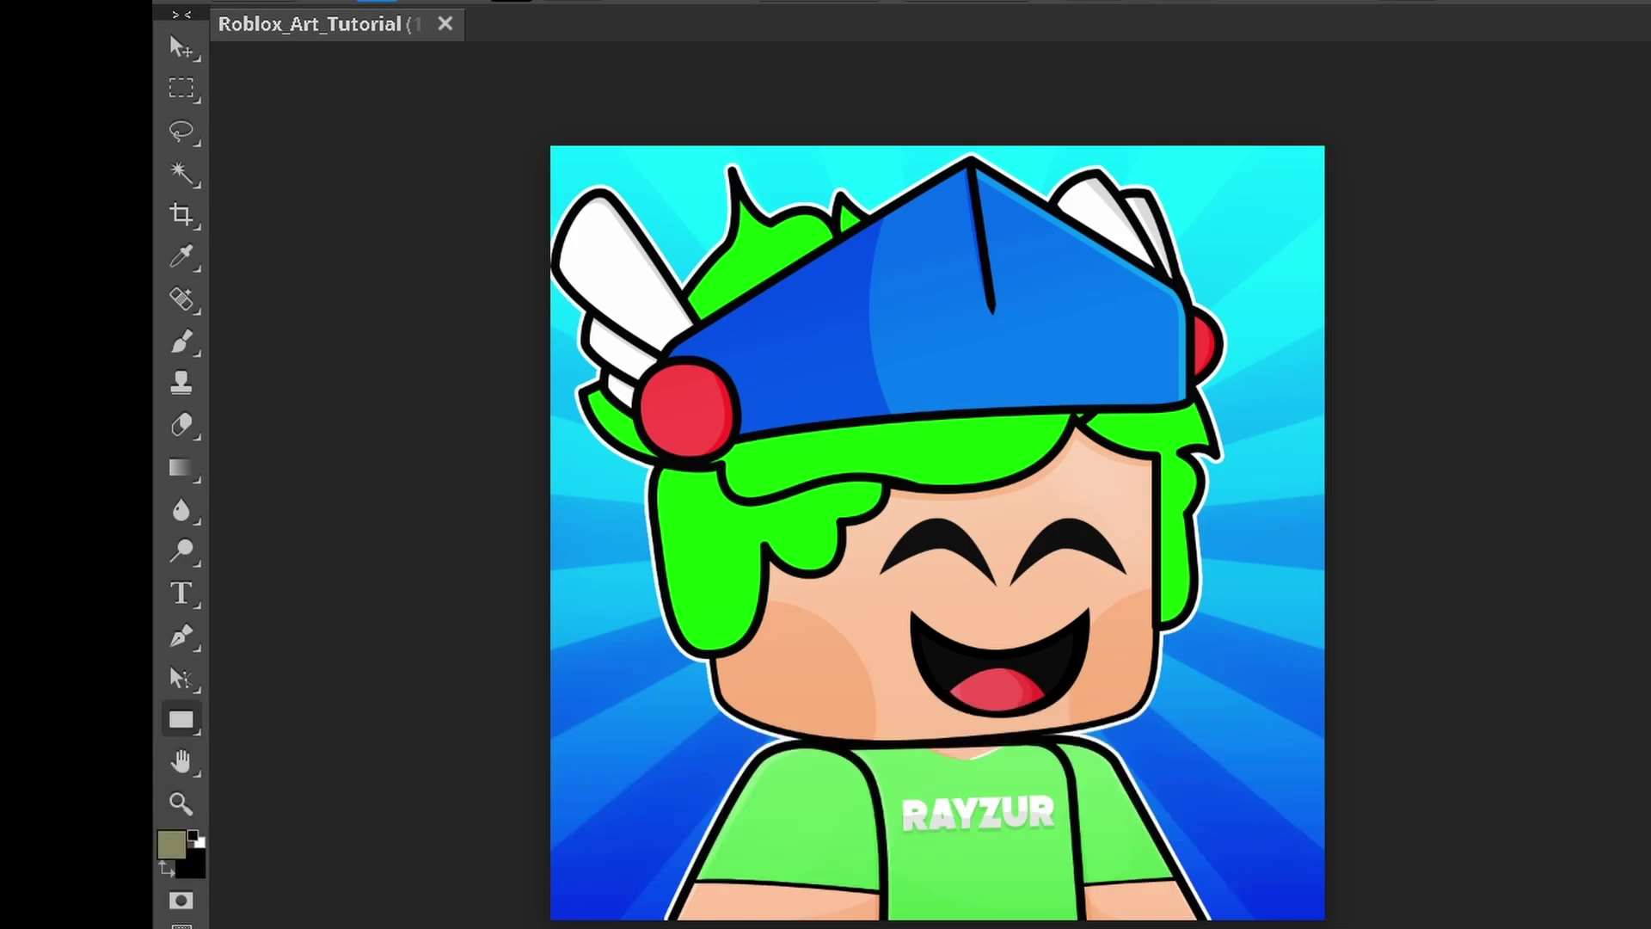
scroll(938, 533, "up", 1)
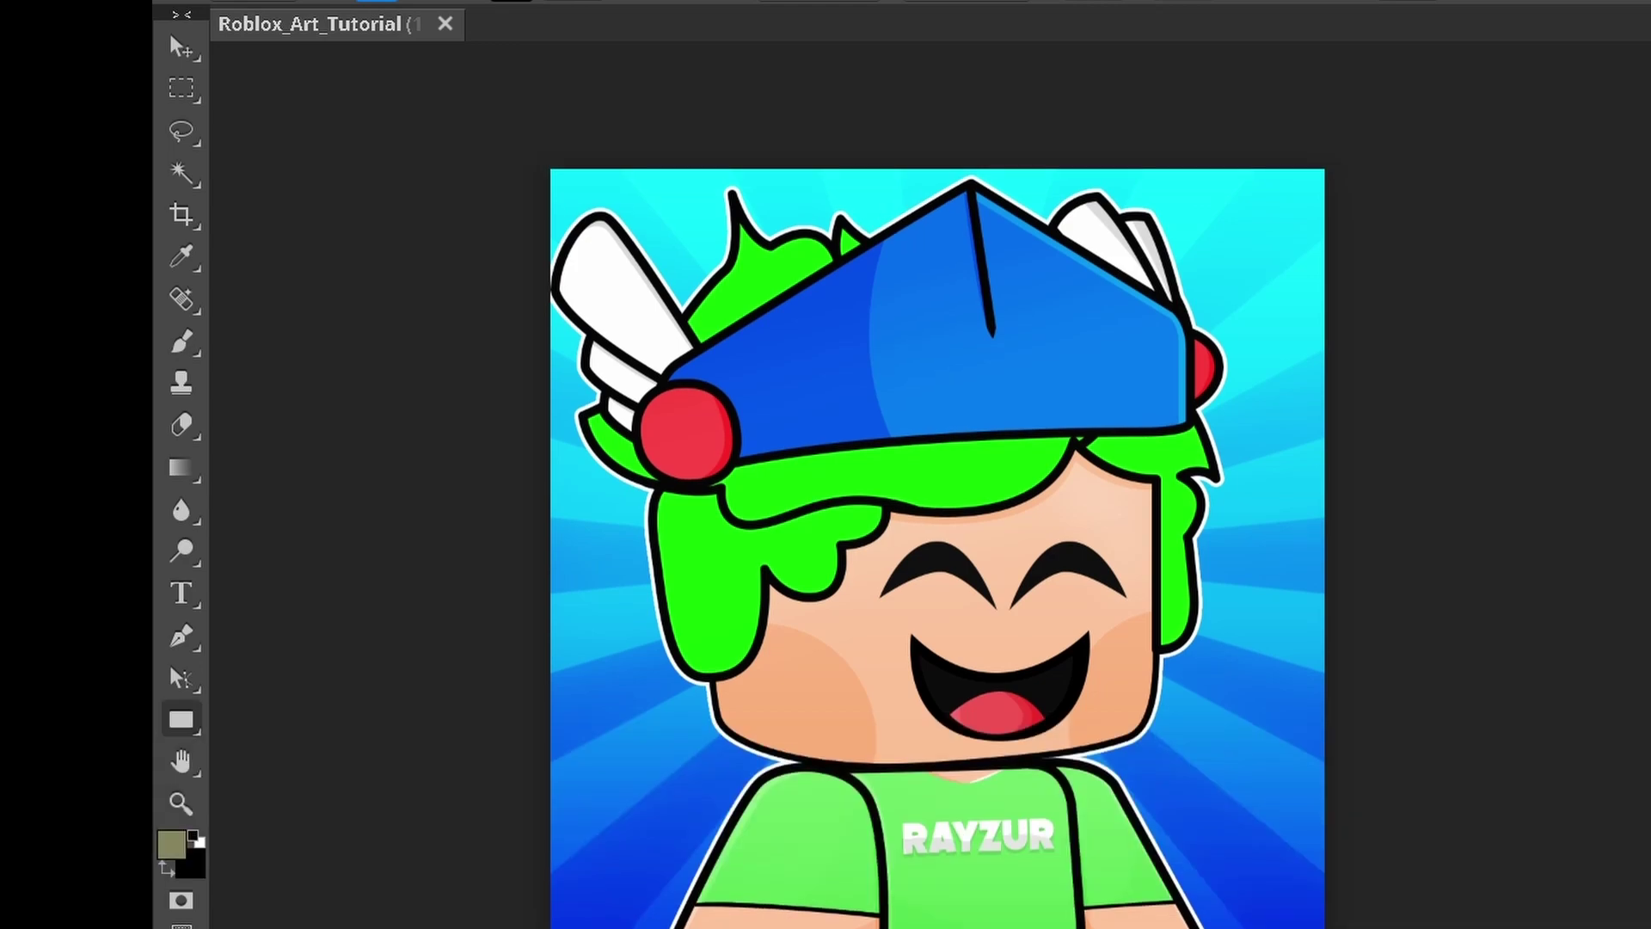